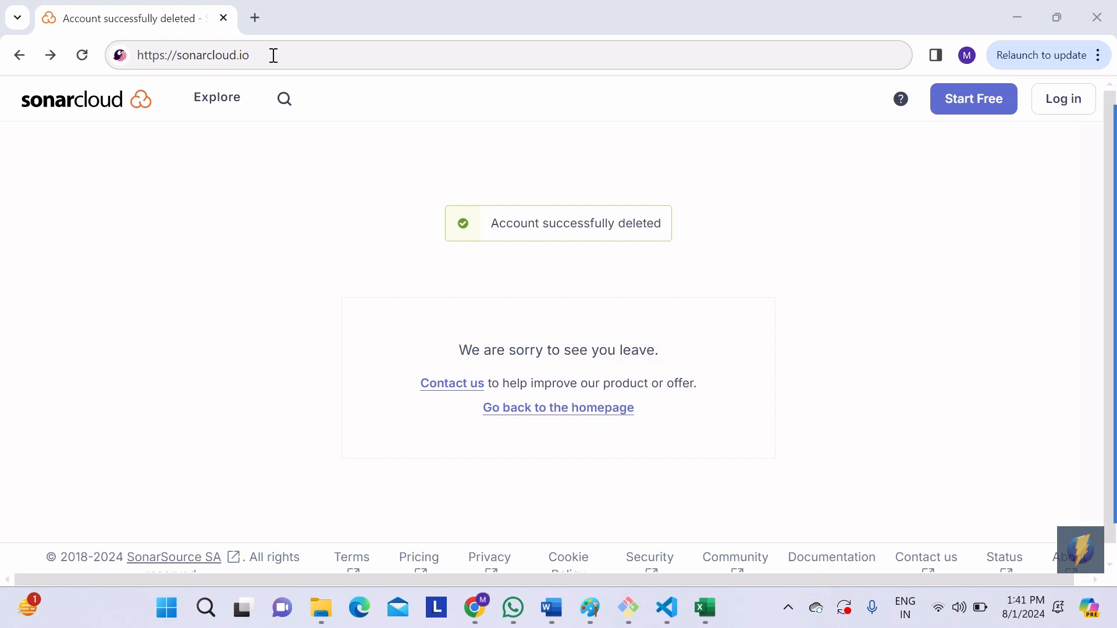
Step: Go to sonarcloud.io and sign up for a free SonarCloud account with GitHub
{"action": "left_click", "coordinate": [273, 56]}
{"action": "key", "text": "Return"}
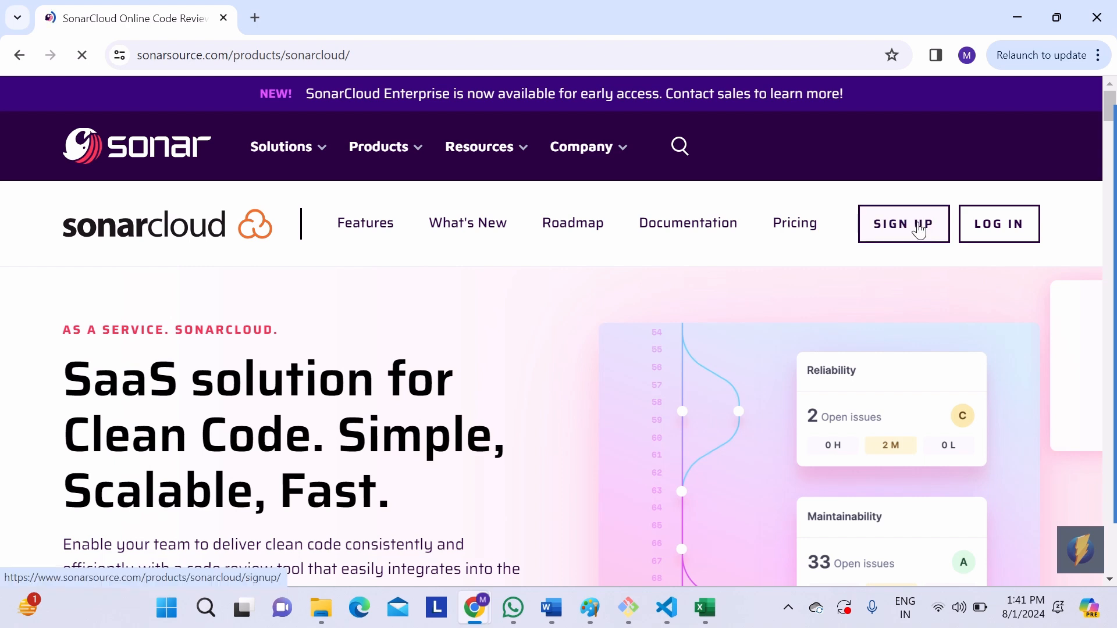
{"action": "left_click", "coordinate": [919, 230]}
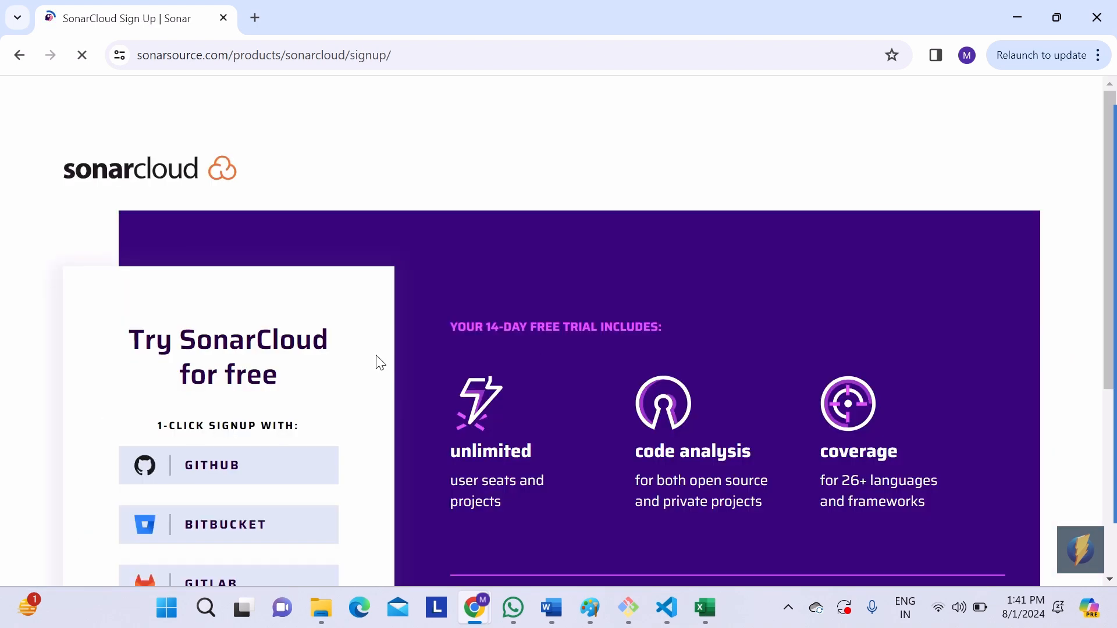
{"action": "scroll", "coordinate": [326, 395], "scroll_direction": "down", "scroll_amount": 1}
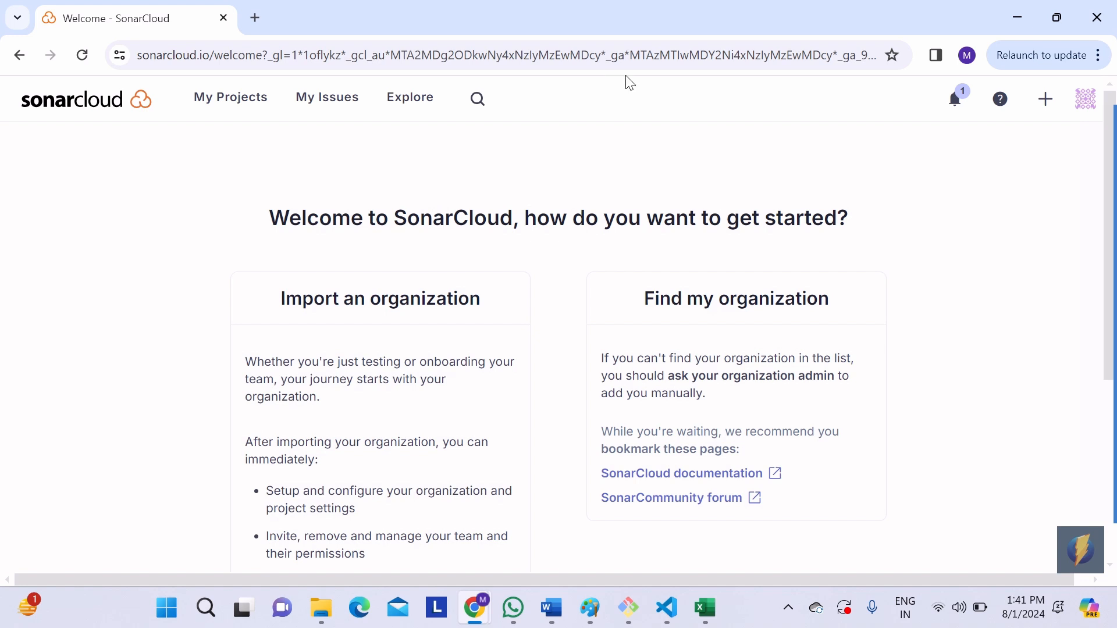
Step: Start creating a new organization, choosing manual setup instead of importing one from GitHub
{"action": "left_click", "coordinate": [1055, 102]}
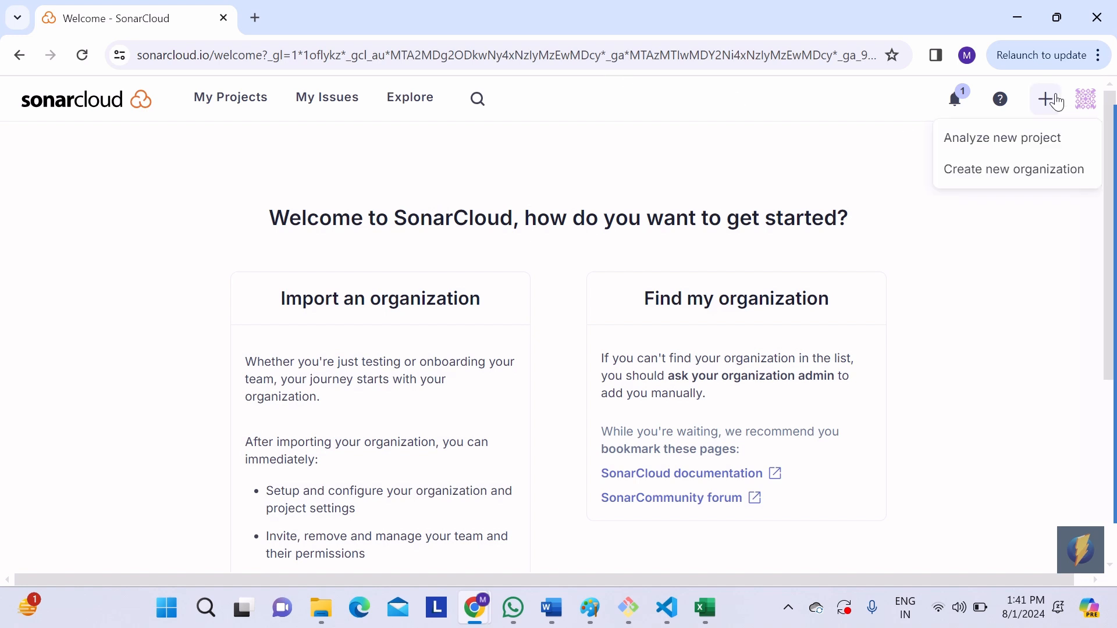
{"action": "left_click", "coordinate": [1021, 185]}
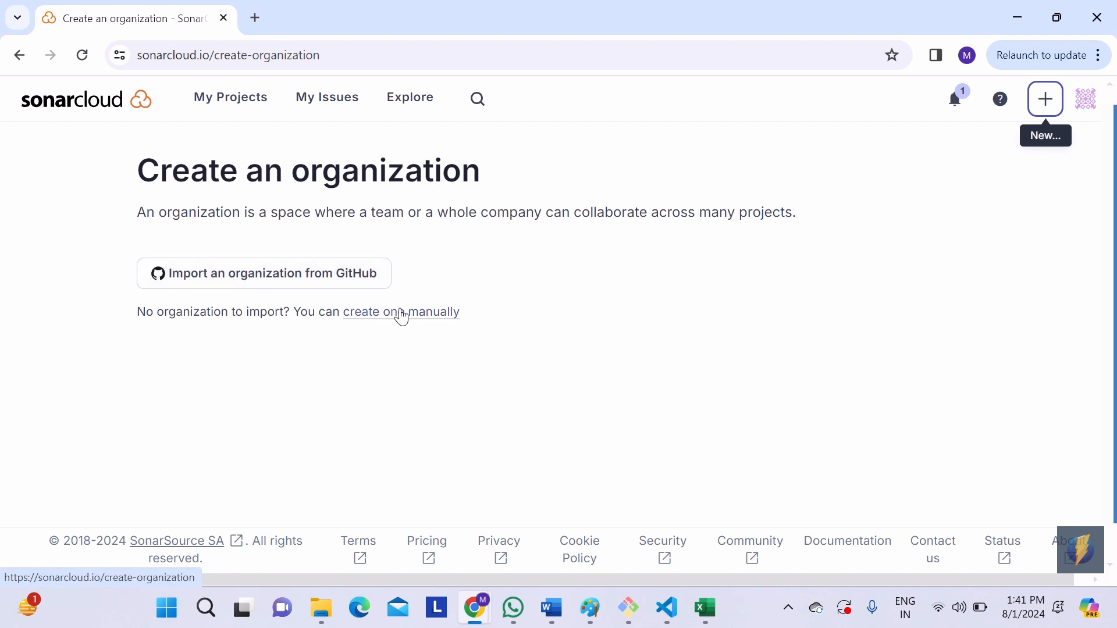
{"action": "left_click", "coordinate": [371, 290]}
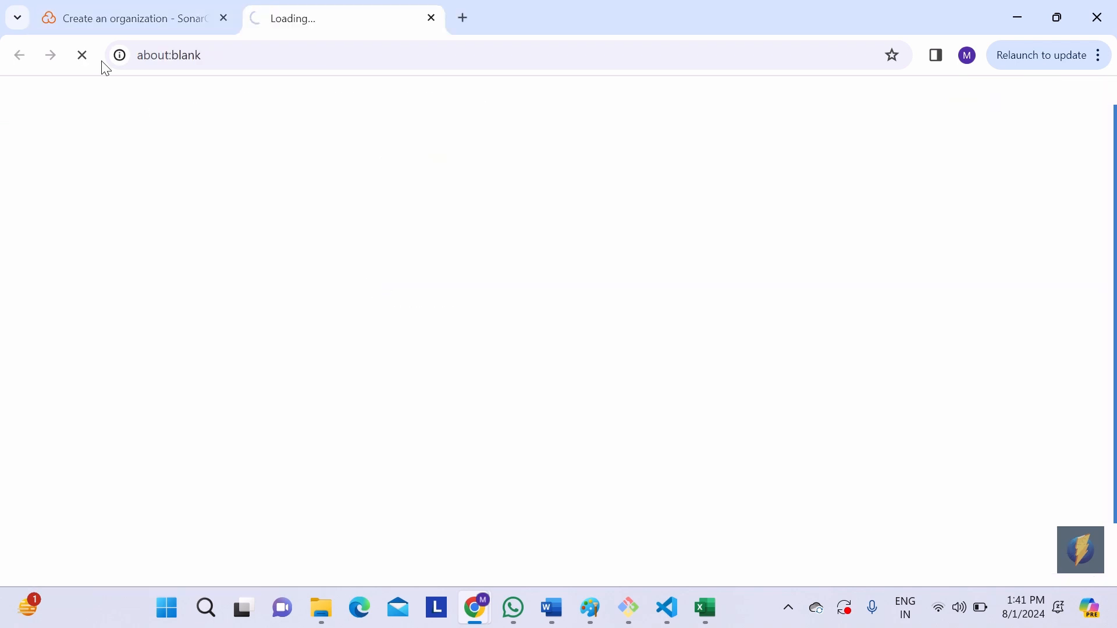
{"action": "left_click", "coordinate": [82, 20]}
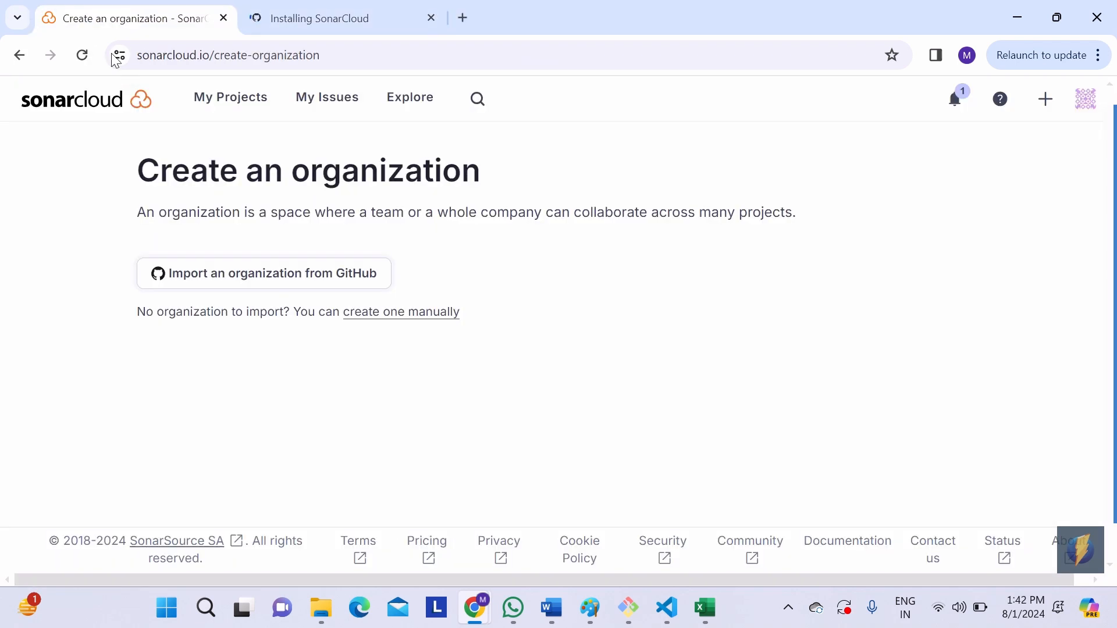
{"action": "left_click", "coordinate": [406, 312]}
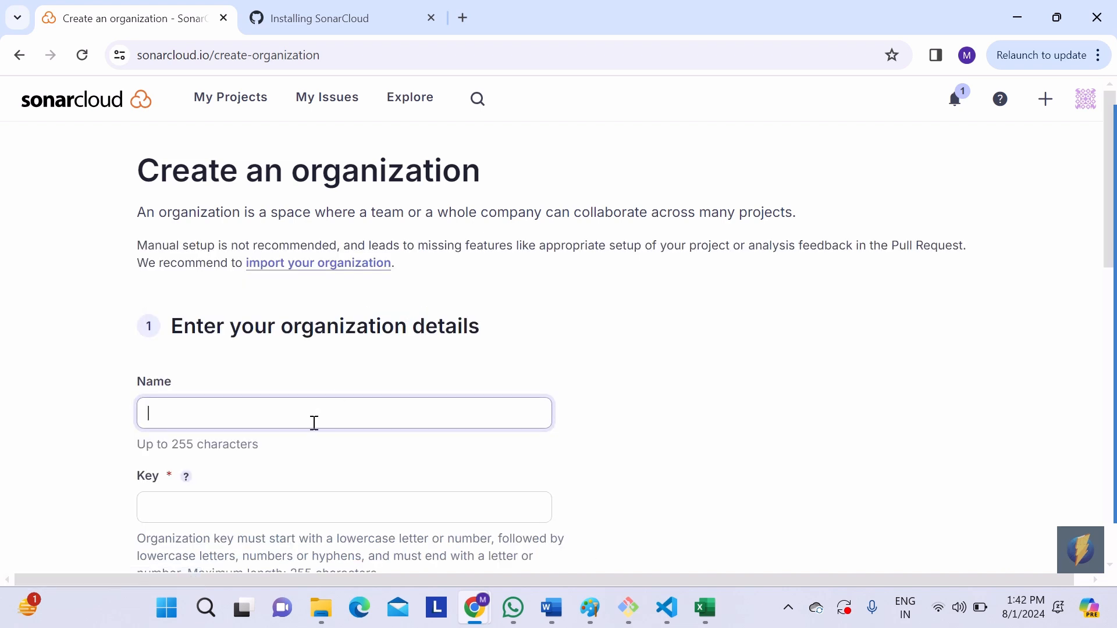
Step: Name the new organization vutaplam and let the key follow the same name
{"action": "type", "text": "vu"}
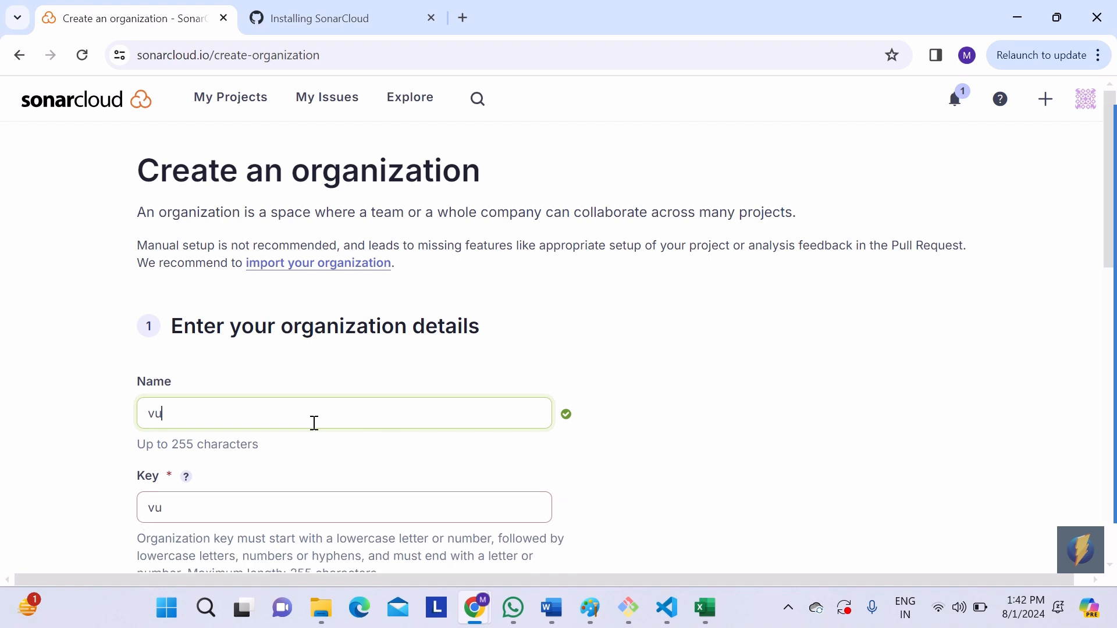
{"action": "type", "text": "tapl"}
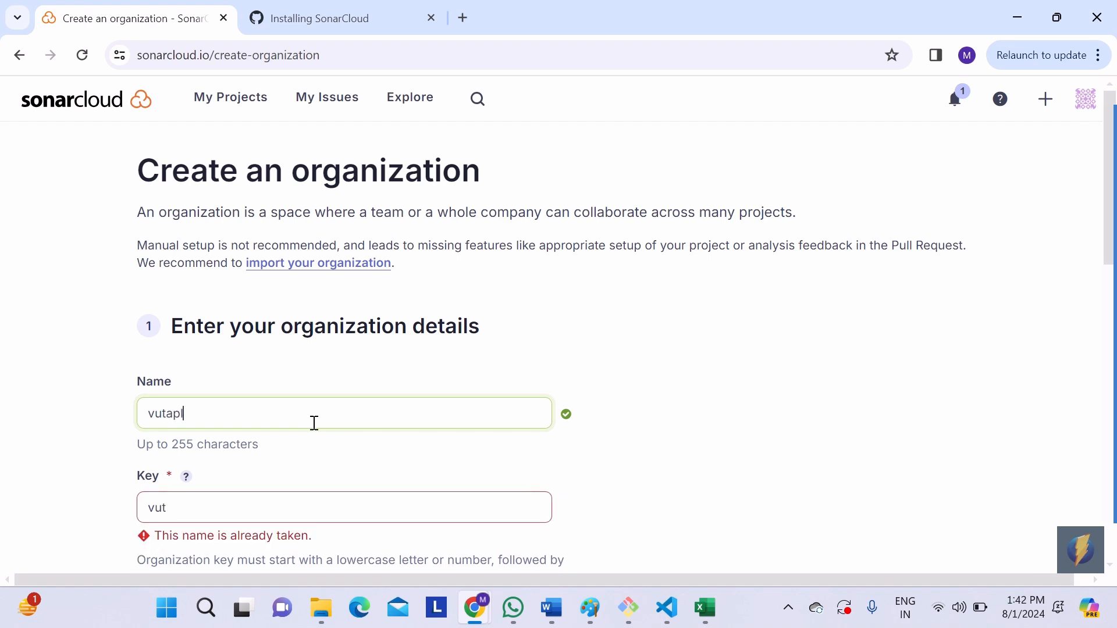
{"action": "type", "text": "am"}
Step: Review the available plans and create the organization on the Free plan
{"action": "scroll", "coordinate": [314, 423], "scroll_direction": "down", "scroll_amount": 5}
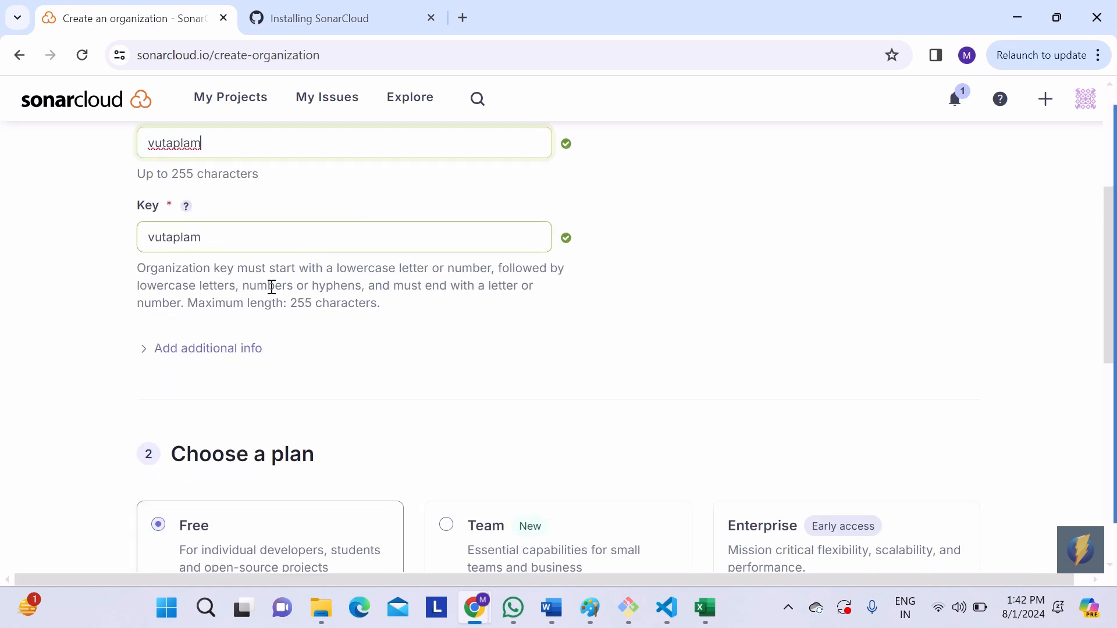
{"action": "scroll", "coordinate": [456, 281], "scroll_direction": "down", "scroll_amount": 5}
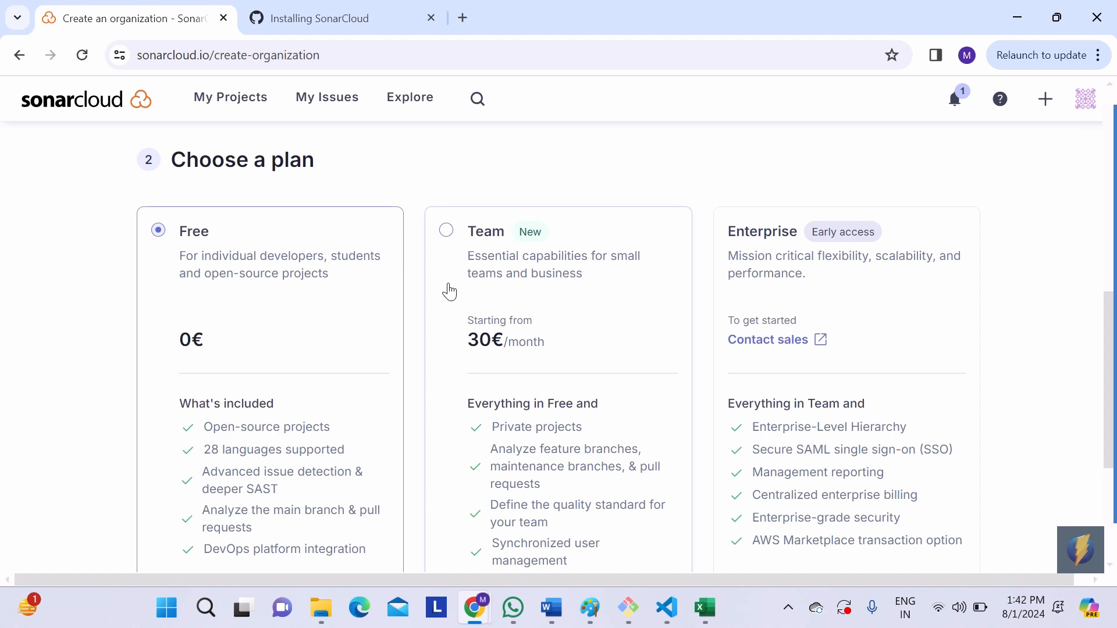
{"action": "scroll", "coordinate": [268, 272], "scroll_direction": "down", "scroll_amount": 4}
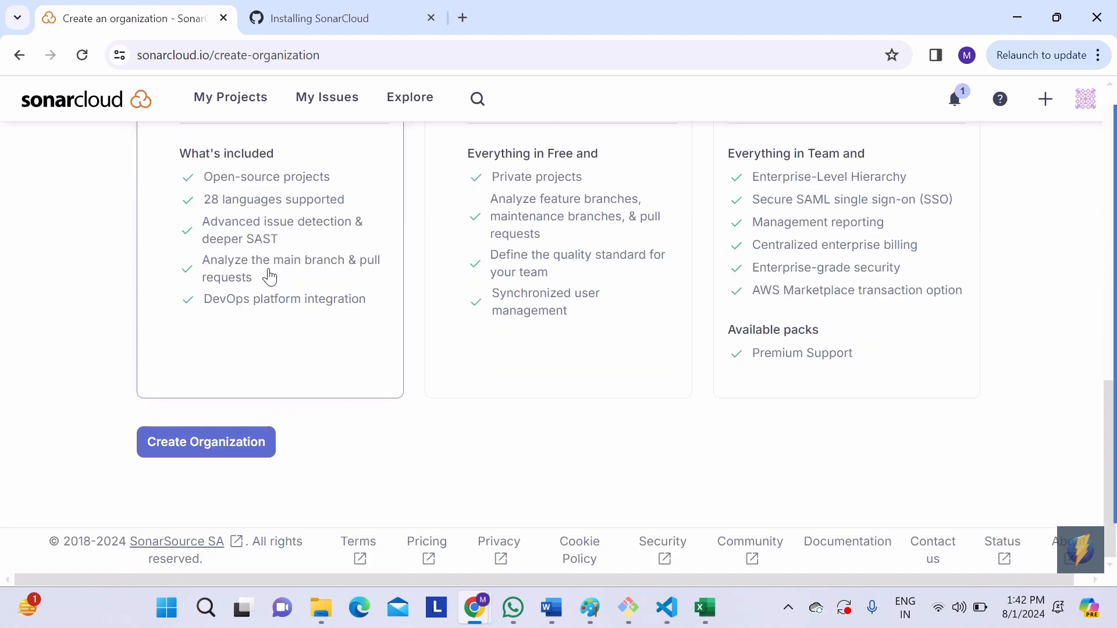
{"action": "scroll", "coordinate": [269, 277], "scroll_direction": "up", "scroll_amount": 2}
{"action": "scroll", "coordinate": [269, 276], "scroll_direction": "down", "scroll_amount": 1}
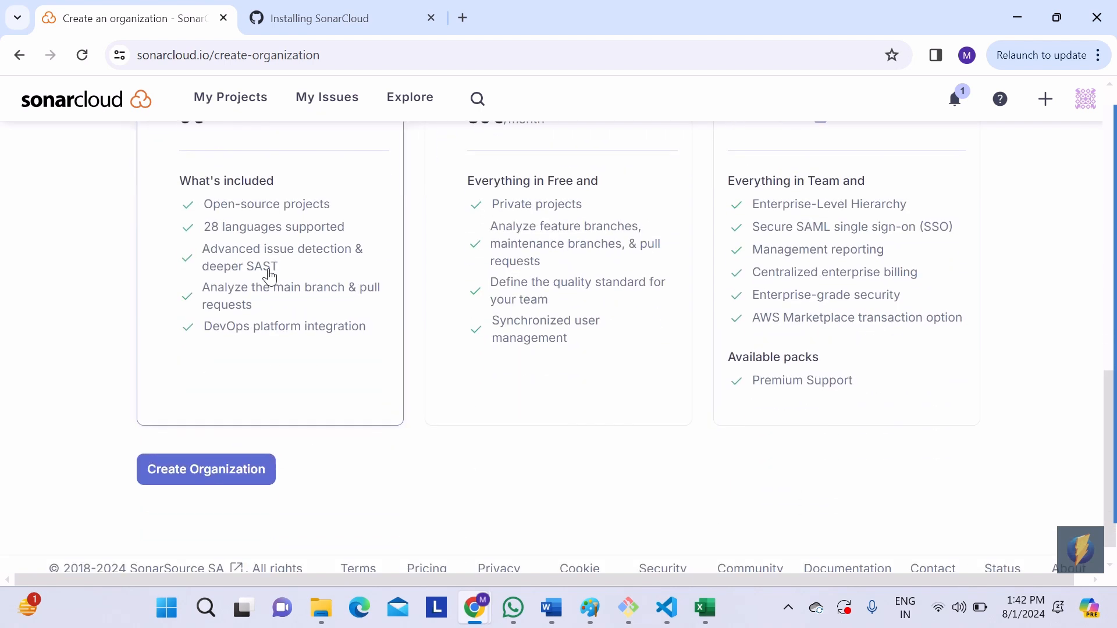
{"action": "scroll", "coordinate": [274, 203], "scroll_direction": "up", "scroll_amount": 2}
{"action": "scroll", "coordinate": [274, 204], "scroll_direction": "down", "scroll_amount": 1}
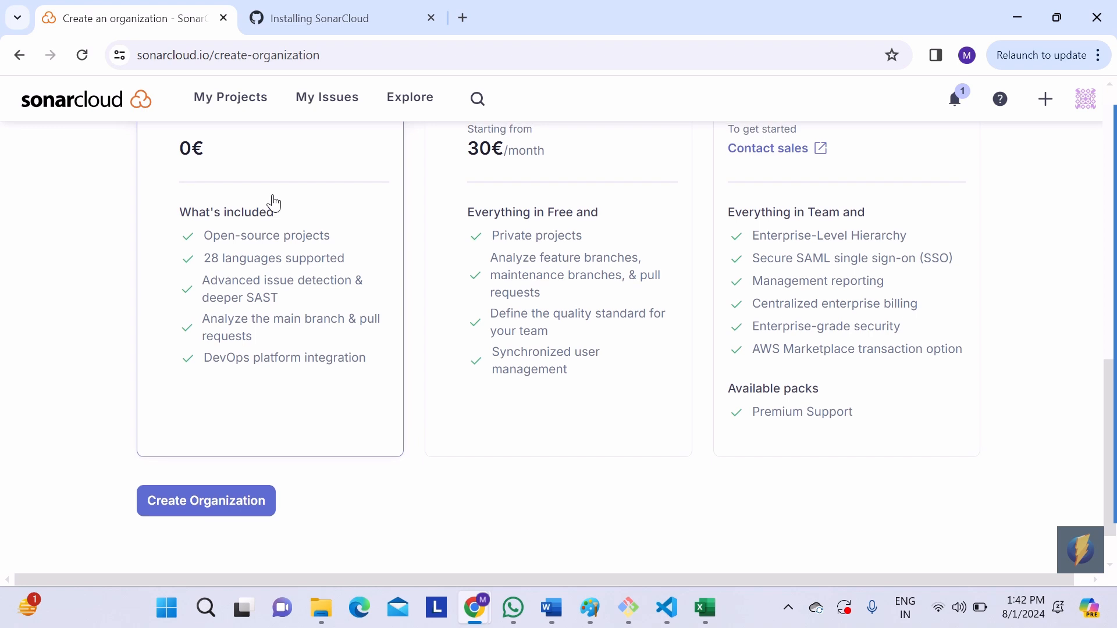
{"action": "left_click", "coordinate": [230, 499]}
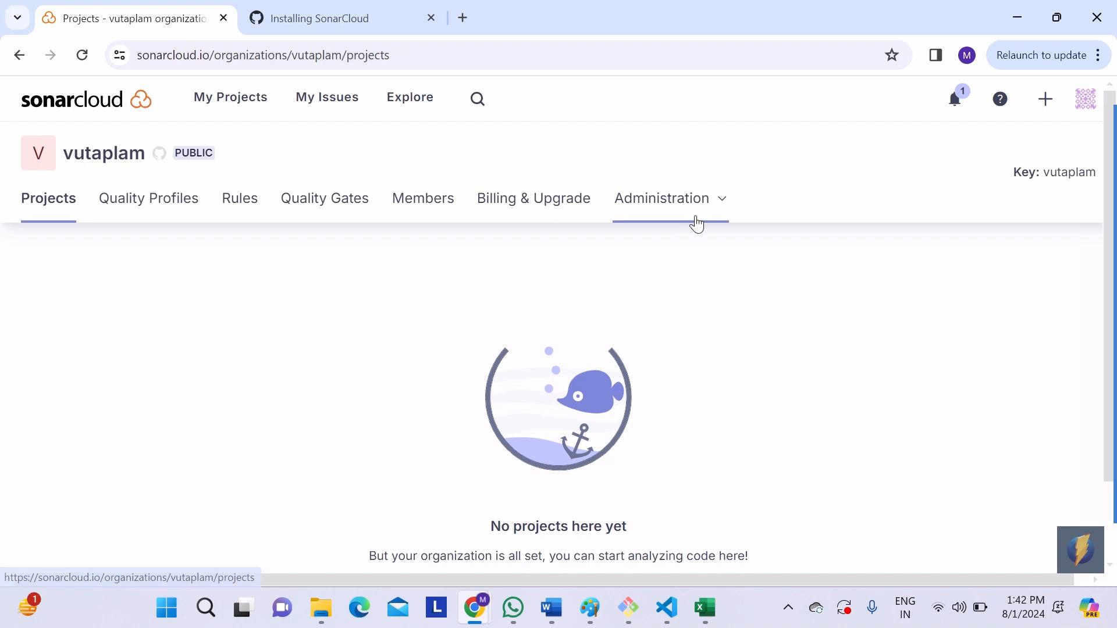
Step: Go to My Projects and start analyzing a new project with manual project creation
{"action": "left_click", "coordinate": [177, 216]}
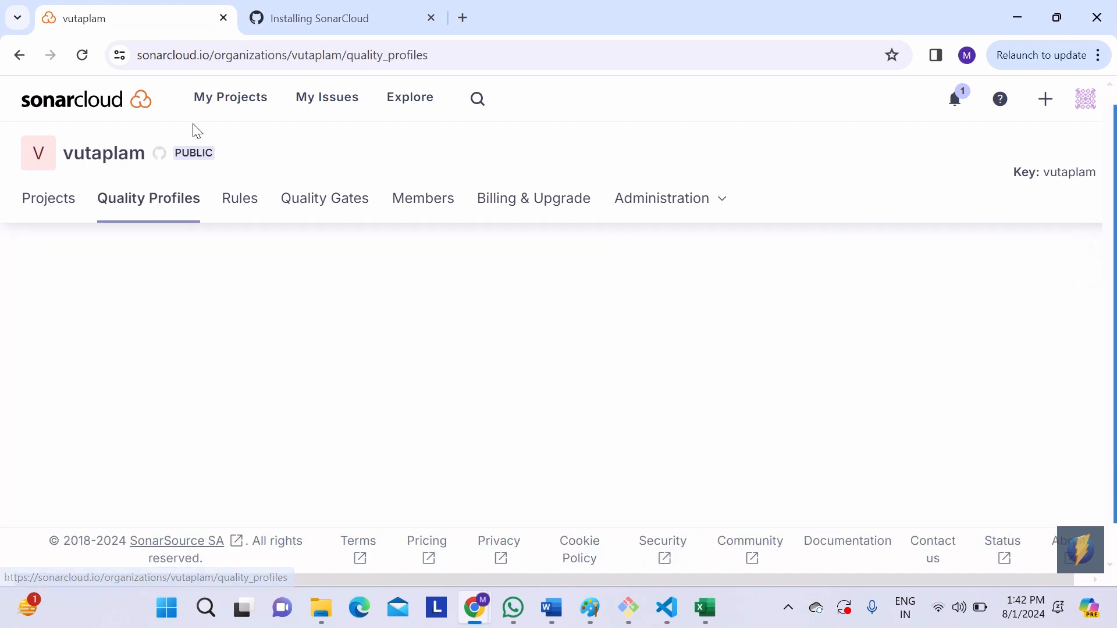
{"action": "left_click", "coordinate": [230, 107]}
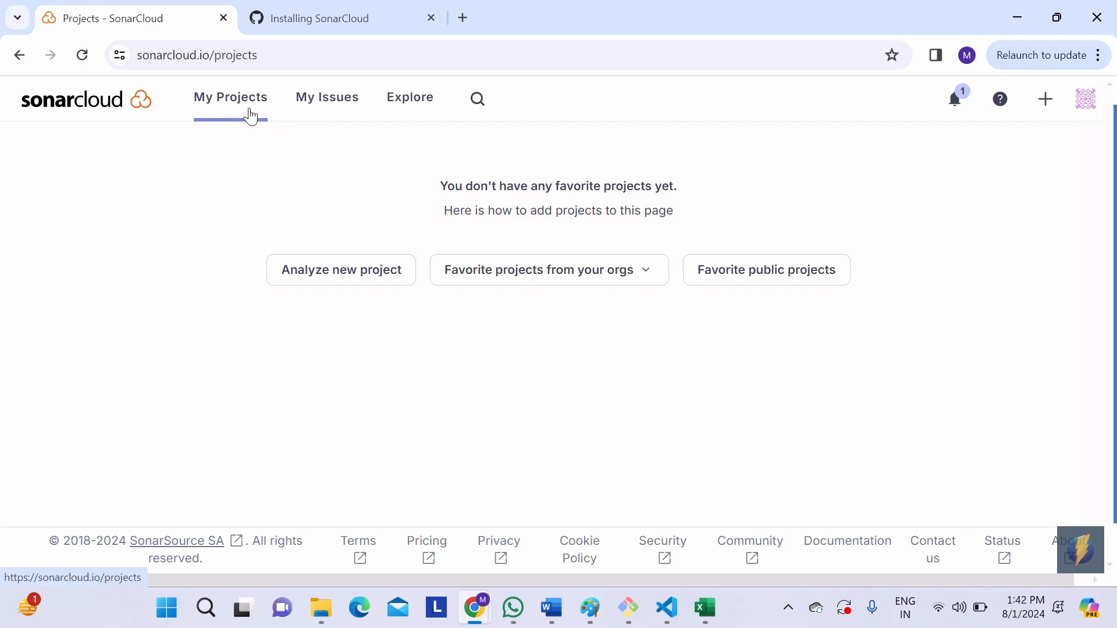
{"action": "left_click", "coordinate": [1051, 110]}
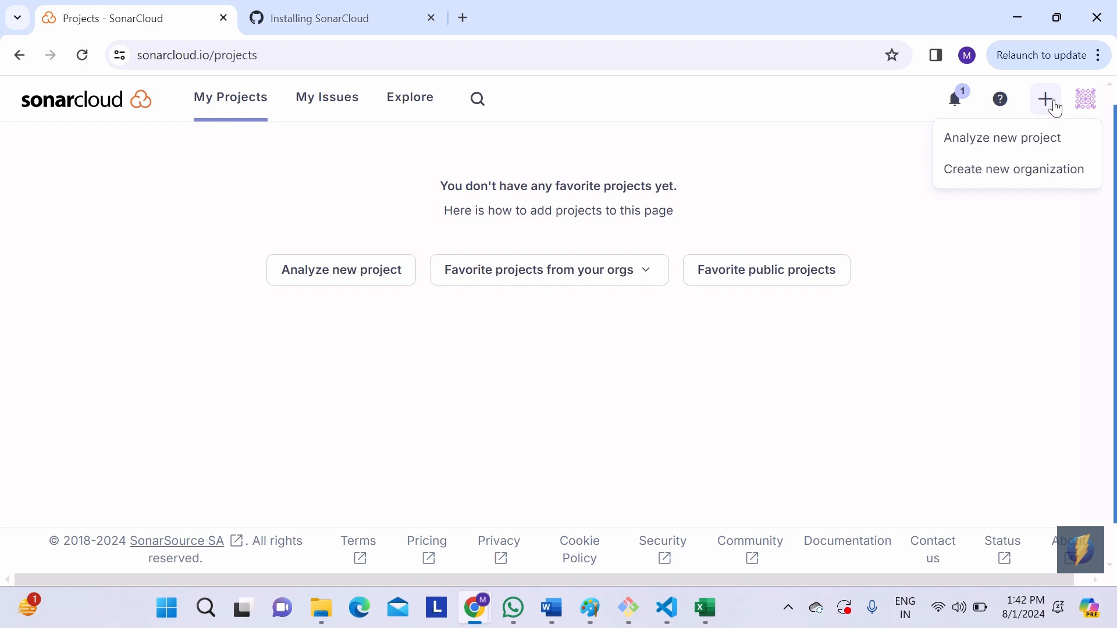
{"action": "left_click", "coordinate": [396, 201]}
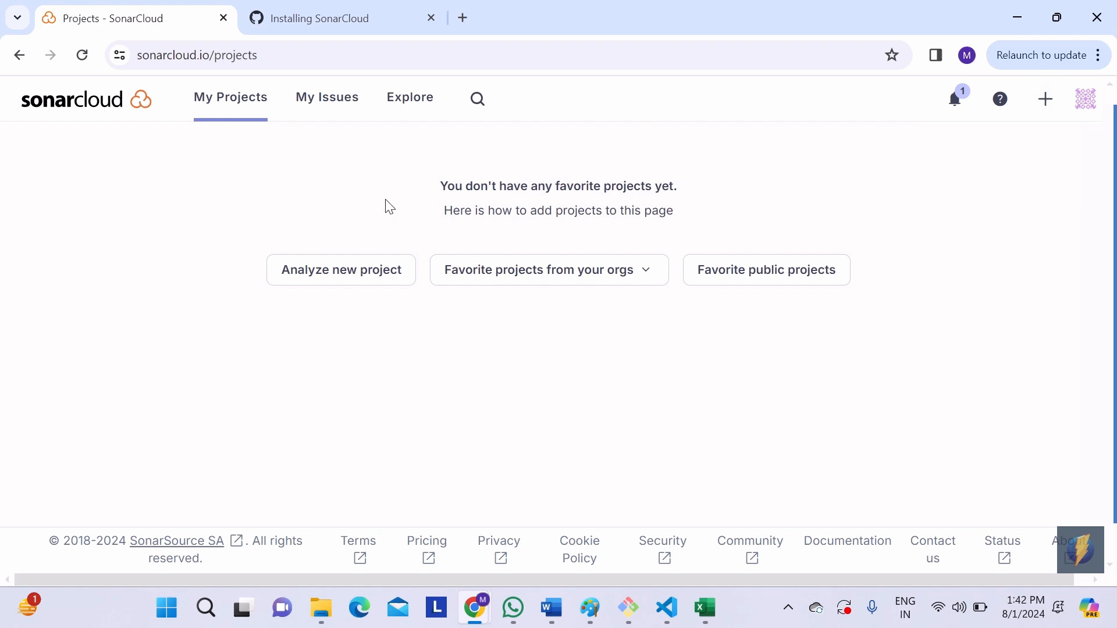
{"action": "left_click", "coordinate": [366, 285]}
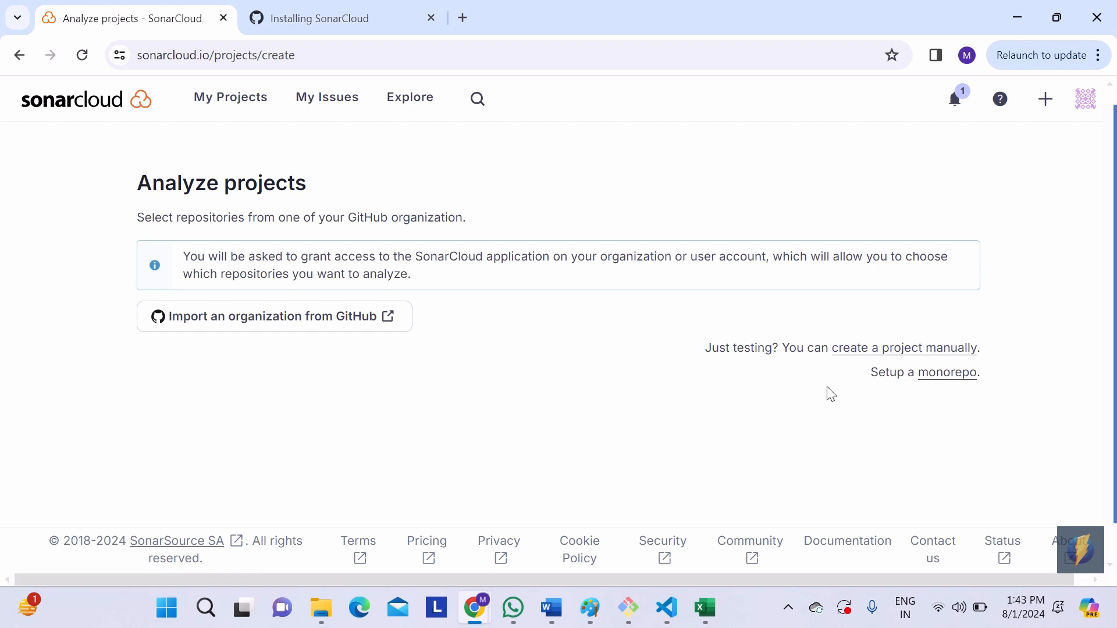
{"action": "left_click", "coordinate": [883, 355]}
Step: Keep vutaplam as the project's organization, set the display name to terraform, and continue with public visibility
{"action": "left_click", "coordinate": [562, 344]}
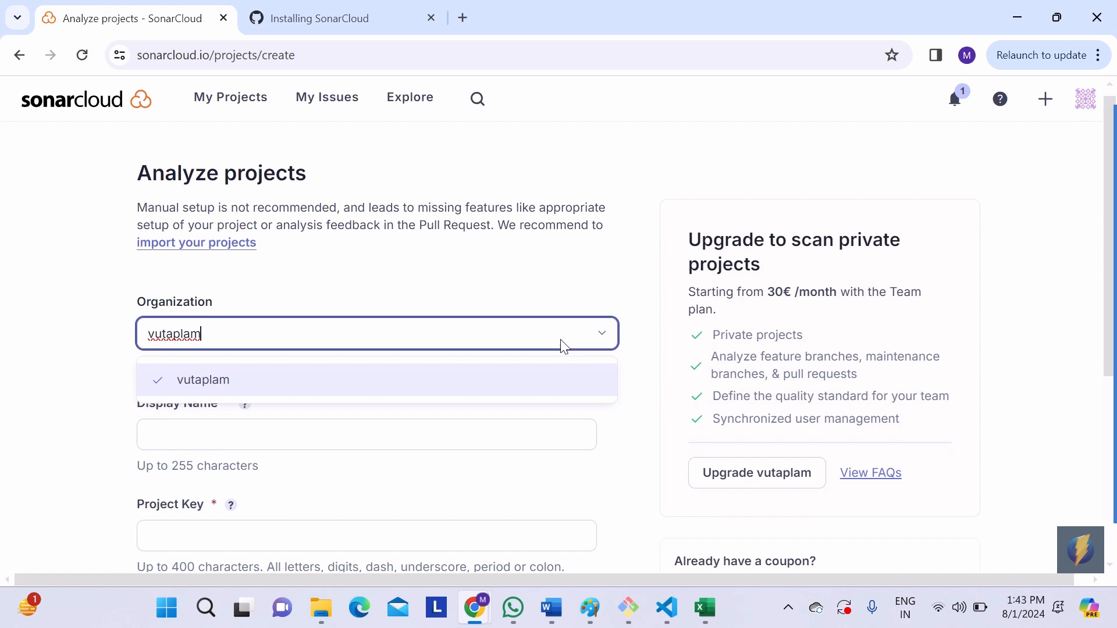
{"action": "scroll", "coordinate": [562, 343], "scroll_direction": "down", "scroll_amount": 2}
{"action": "left_click", "coordinate": [71, 296]}
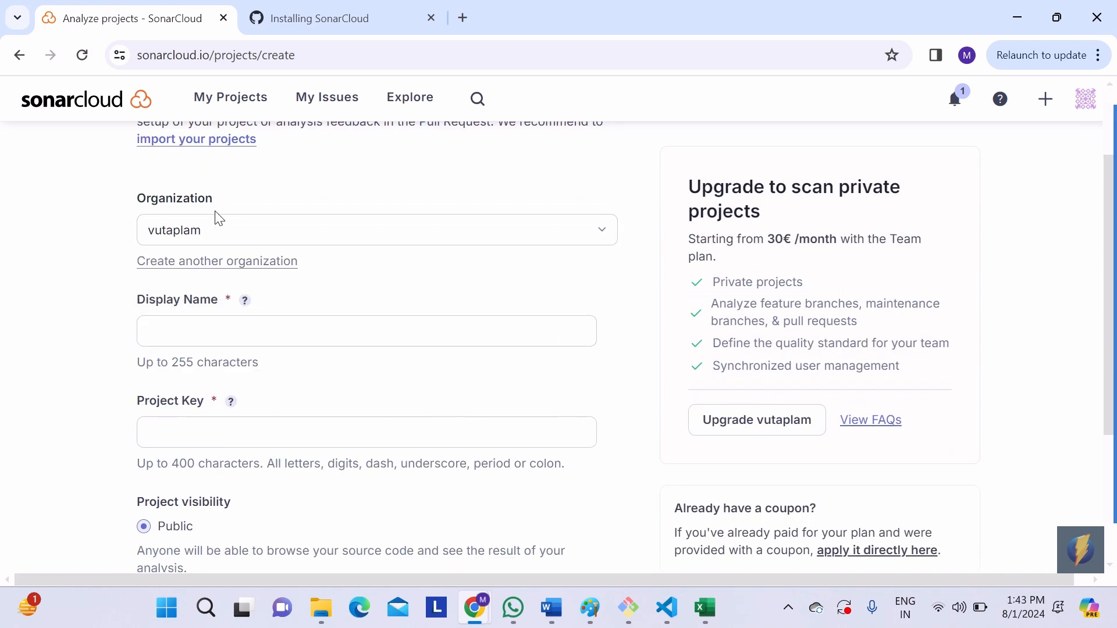
{"action": "left_click", "coordinate": [206, 331]}
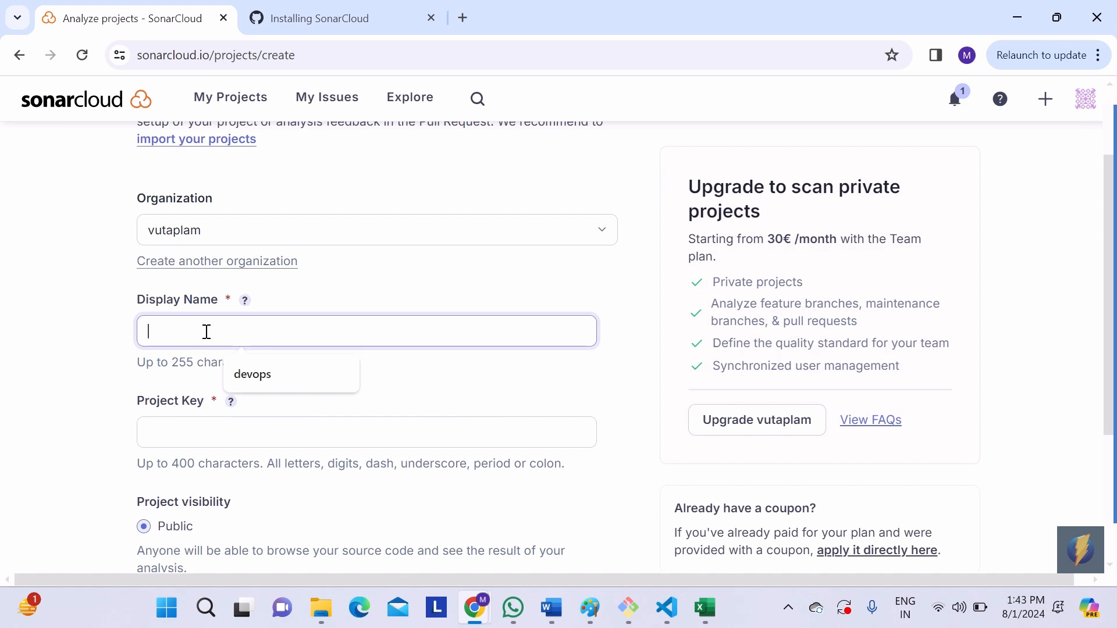
{"action": "type", "text": "t"}
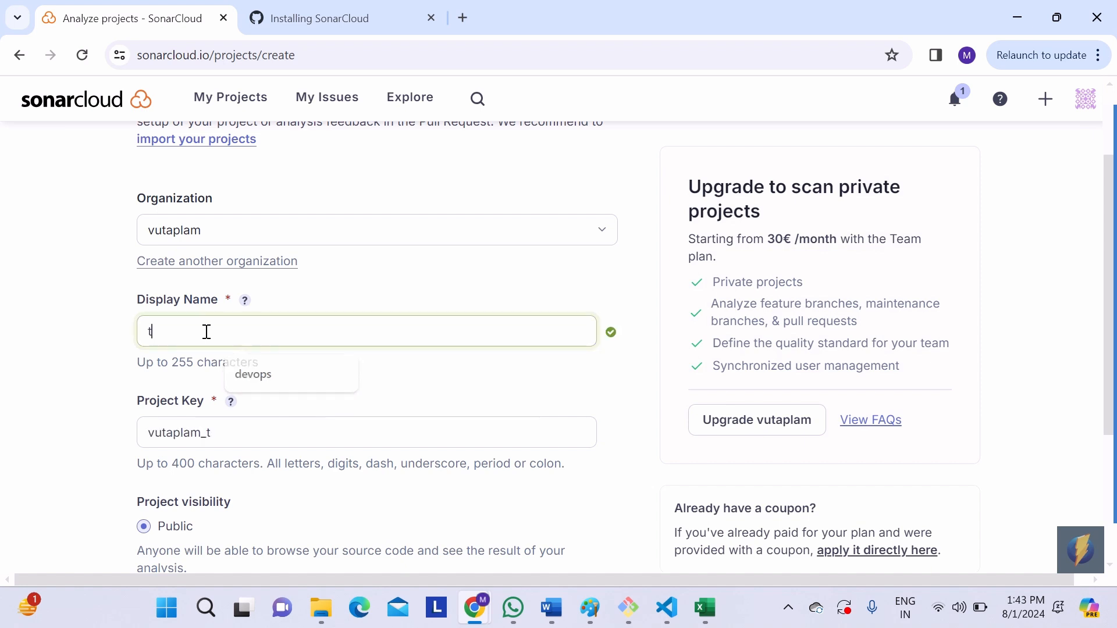
{"action": "type", "text": "erraform"}
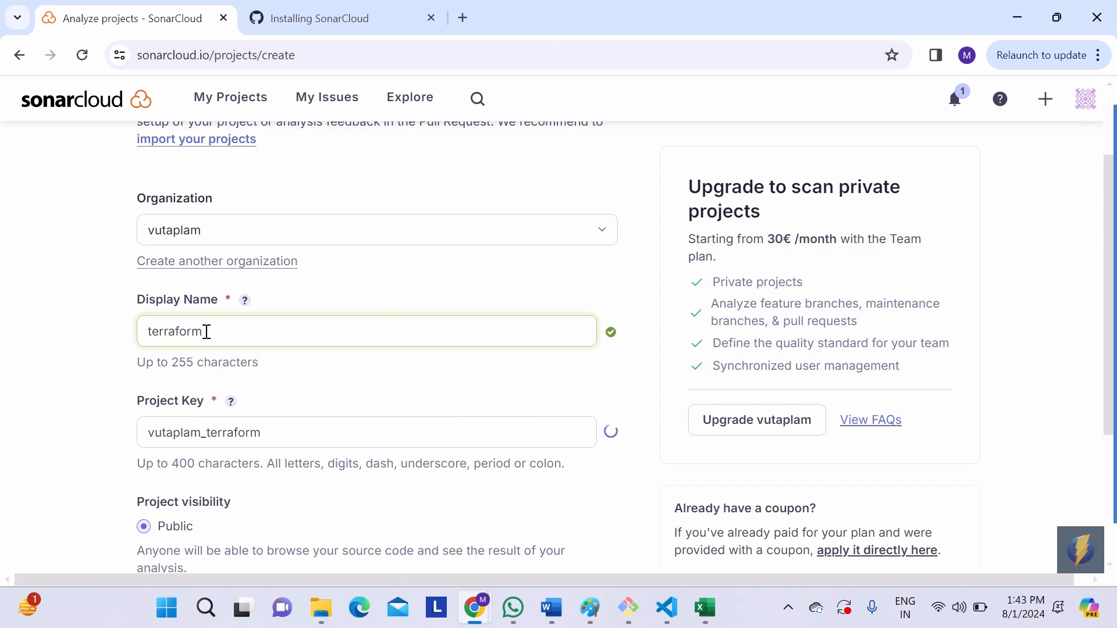
{"action": "left_click", "coordinate": [87, 336]}
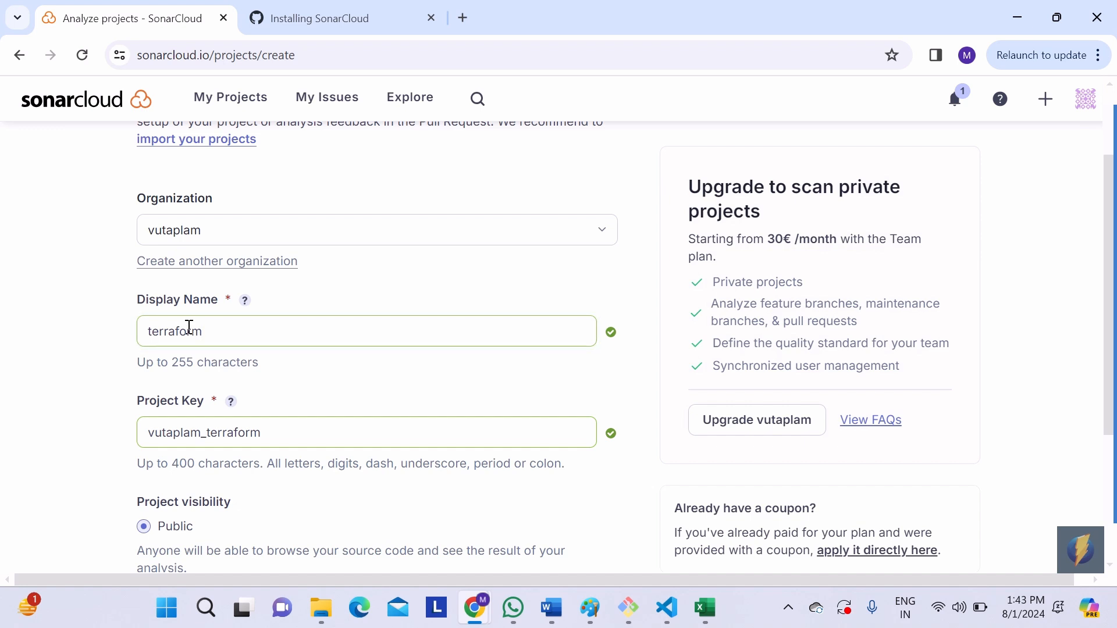
{"action": "scroll", "coordinate": [107, 351], "scroll_direction": "down", "scroll_amount": 3}
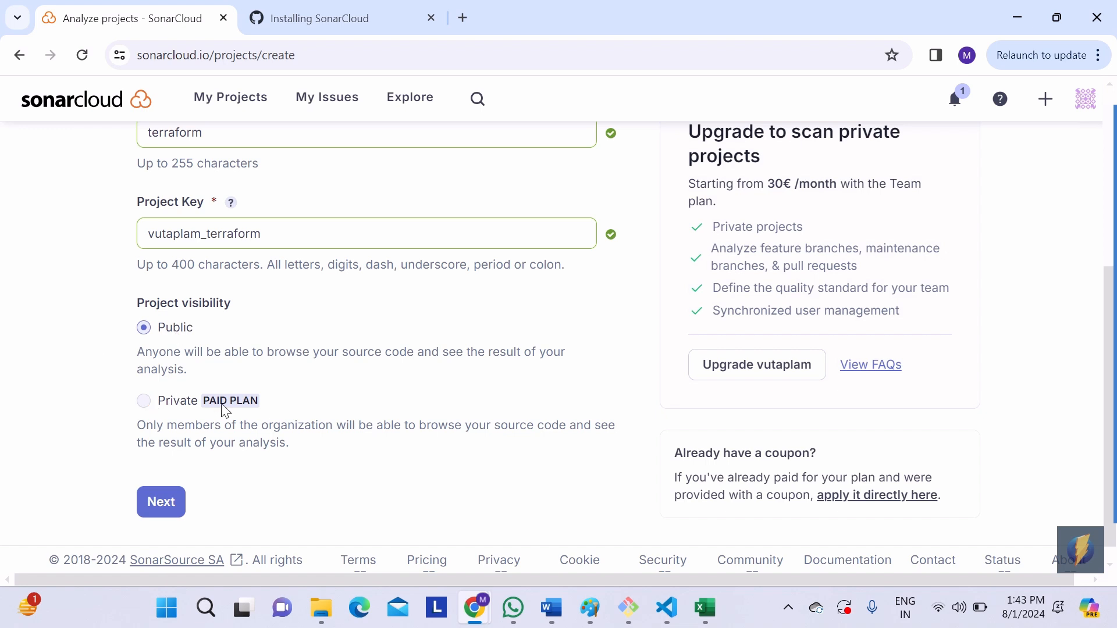
{"action": "left_click", "coordinate": [173, 508]}
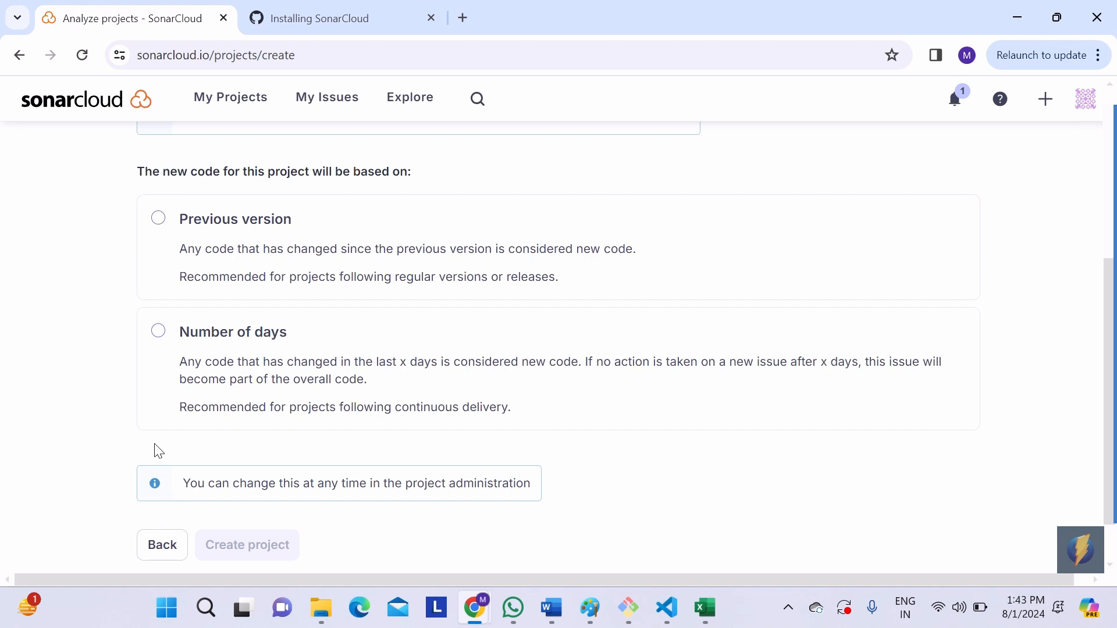
Step: Base the project's new code definition on Previous version and create the project
{"action": "scroll", "coordinate": [100, 324], "scroll_direction": "up", "scroll_amount": 5}
{"action": "scroll", "coordinate": [100, 324], "scroll_direction": "down", "scroll_amount": 3}
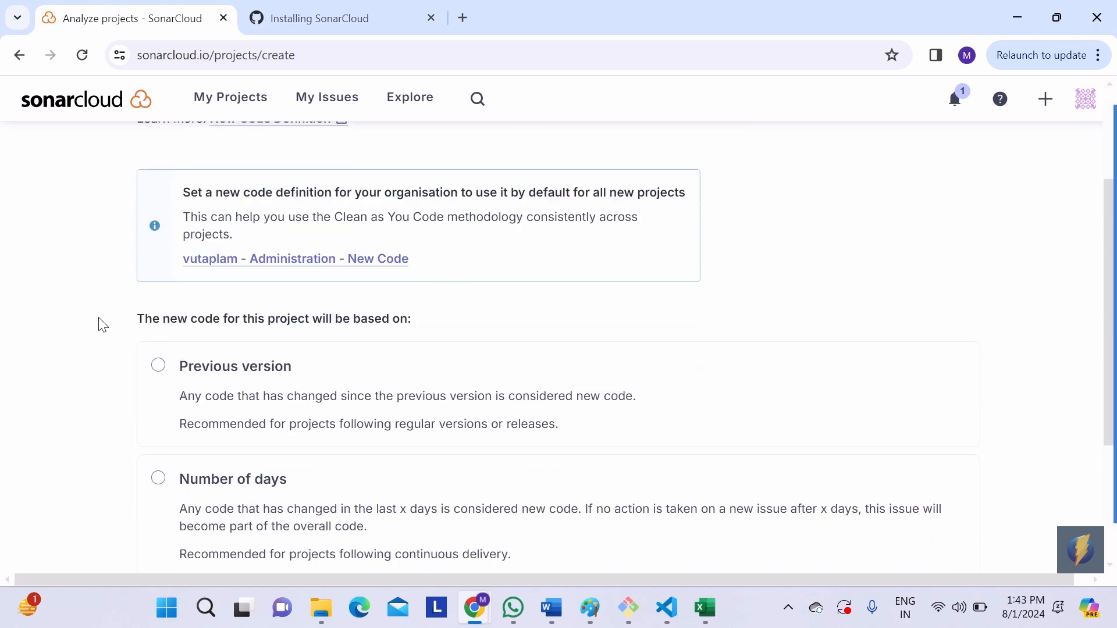
{"action": "scroll", "coordinate": [114, 322], "scroll_direction": "down", "scroll_amount": 1}
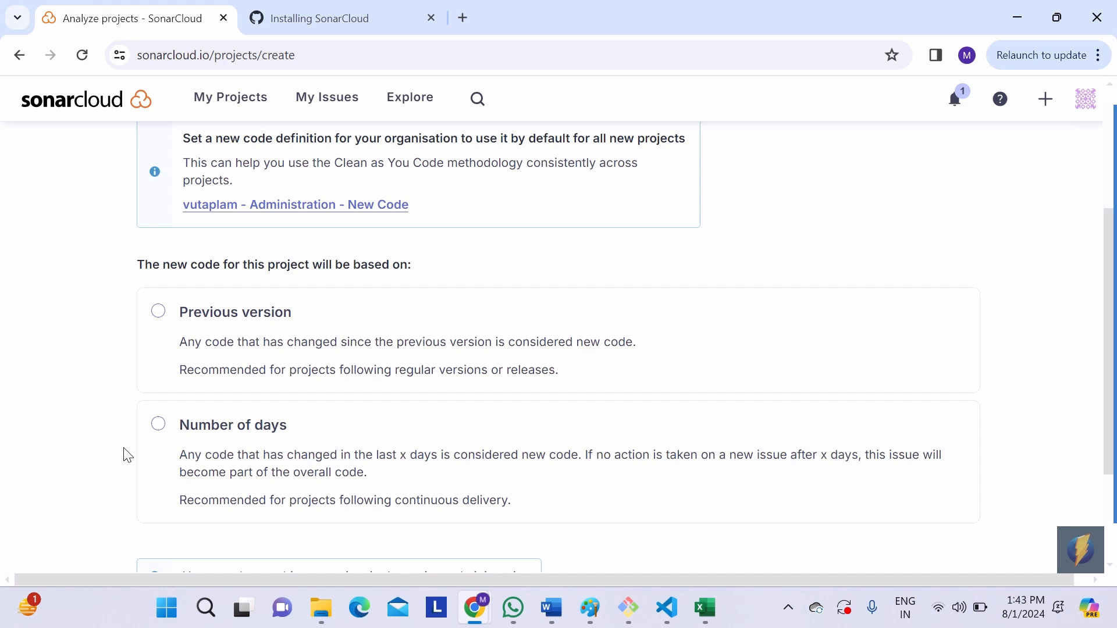
{"action": "scroll", "coordinate": [125, 456], "scroll_direction": "down", "scroll_amount": 3}
{"action": "scroll", "coordinate": [125, 453], "scroll_direction": "up", "scroll_amount": 3}
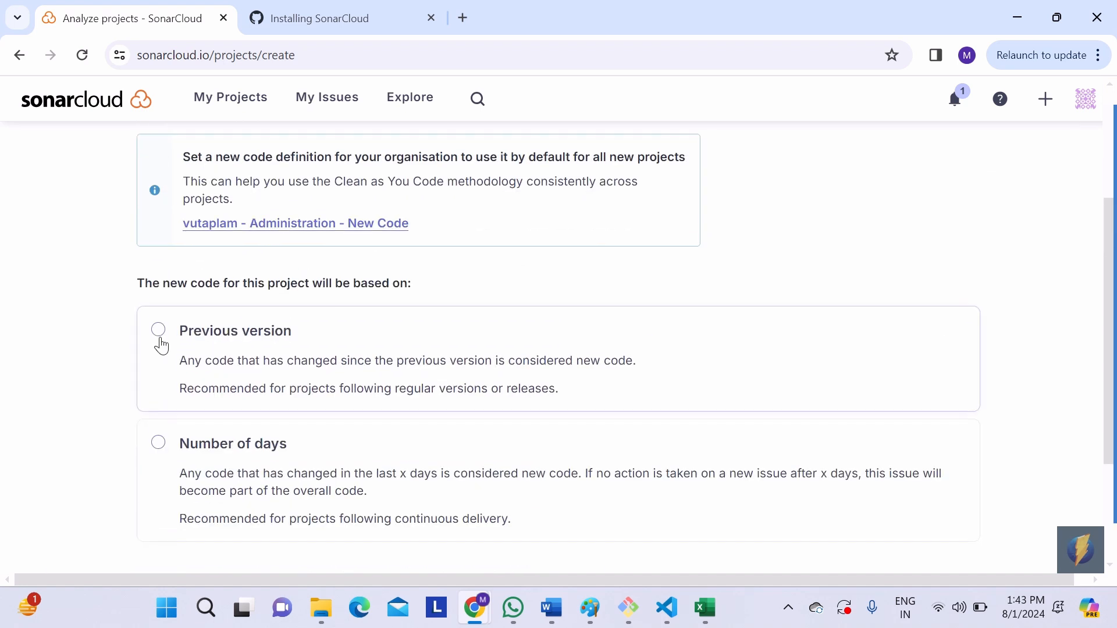
{"action": "left_click", "coordinate": [159, 331]}
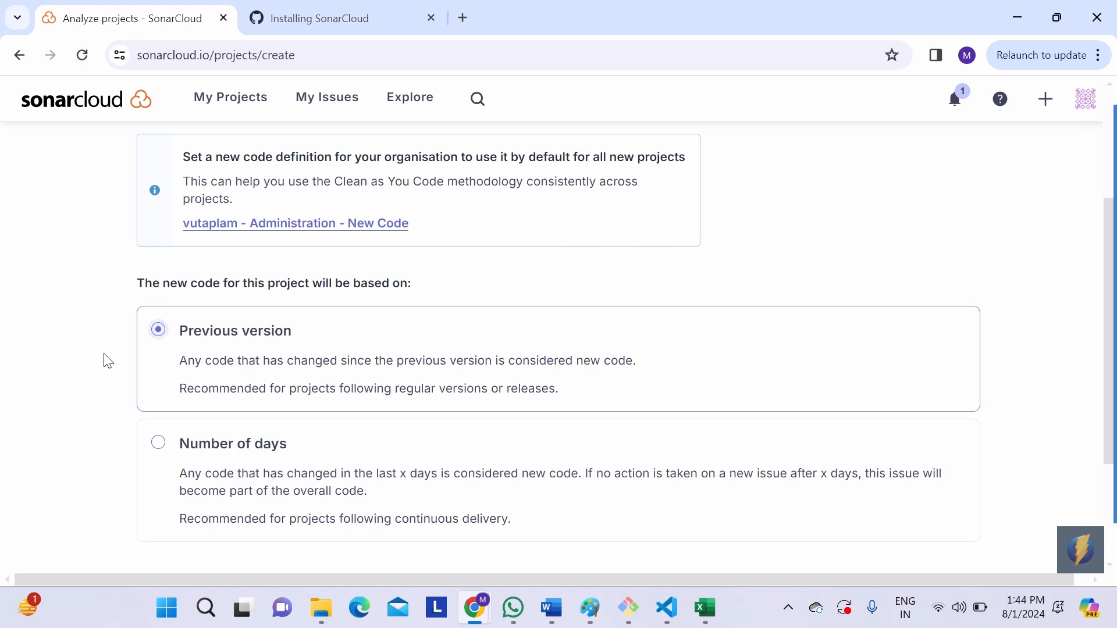
{"action": "scroll", "coordinate": [108, 360], "scroll_direction": "down", "scroll_amount": 2}
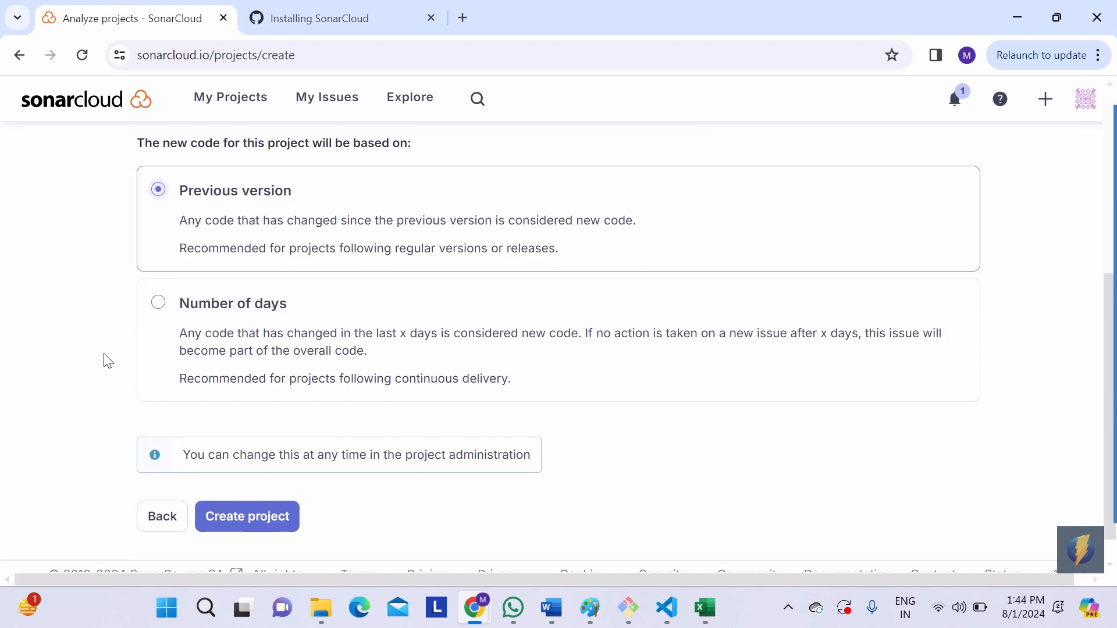
{"action": "left_click", "coordinate": [244, 531]}
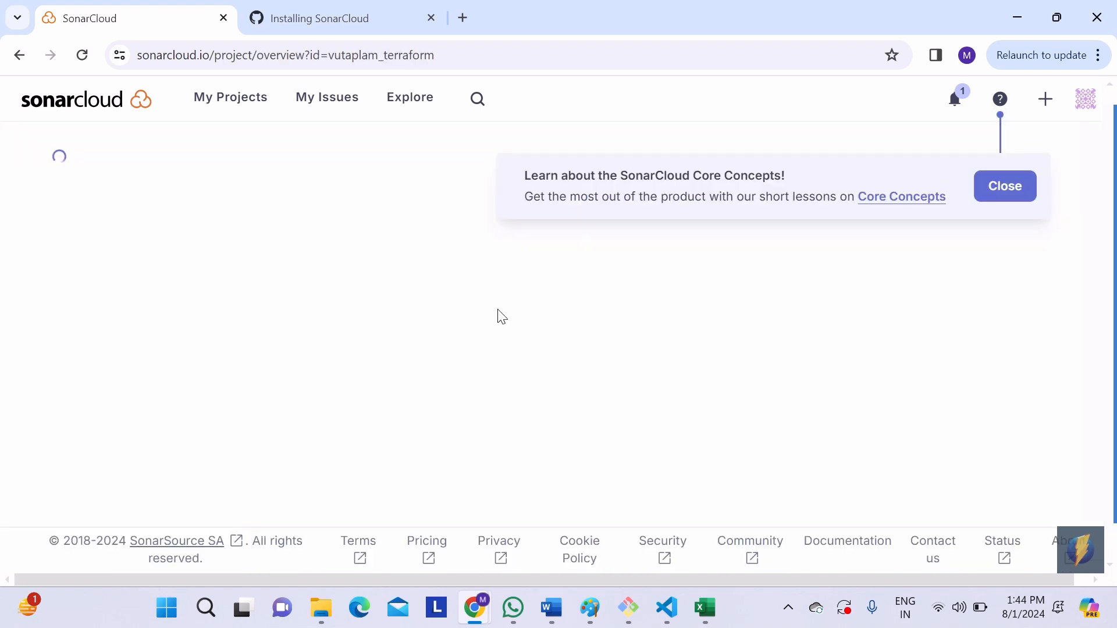
Step: Dismiss the Core Concepts tip and choose Other (for JS, TS, Go, Python, PHP, ...) as the project's build option for GitHub Actions analysis
{"action": "left_click", "coordinate": [1014, 184]}
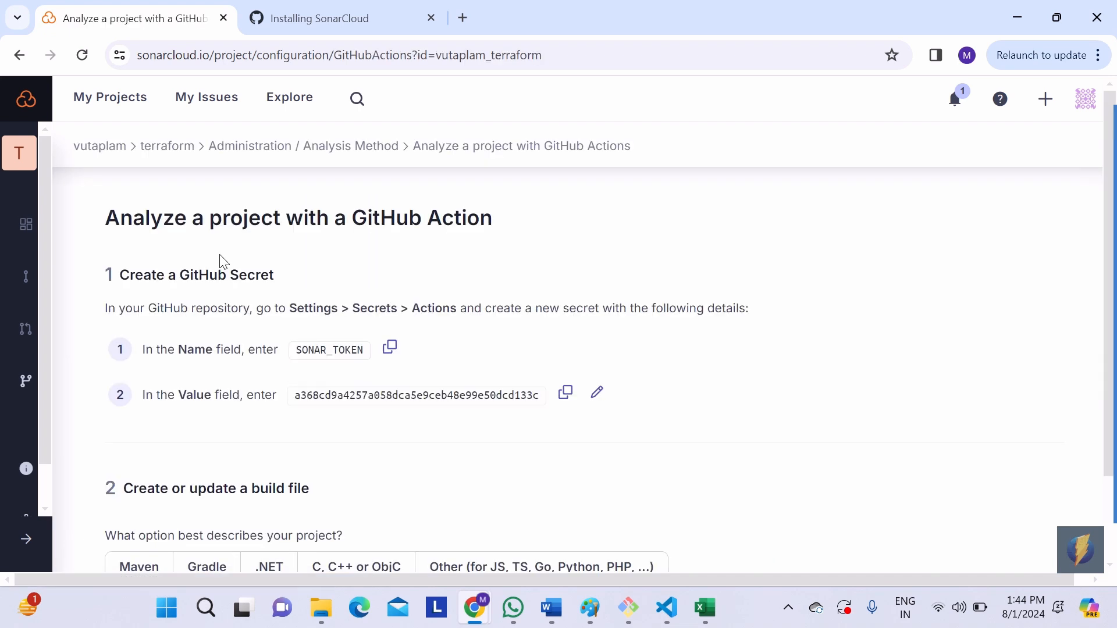
{"action": "scroll", "coordinate": [224, 262], "scroll_direction": "down", "scroll_amount": 3}
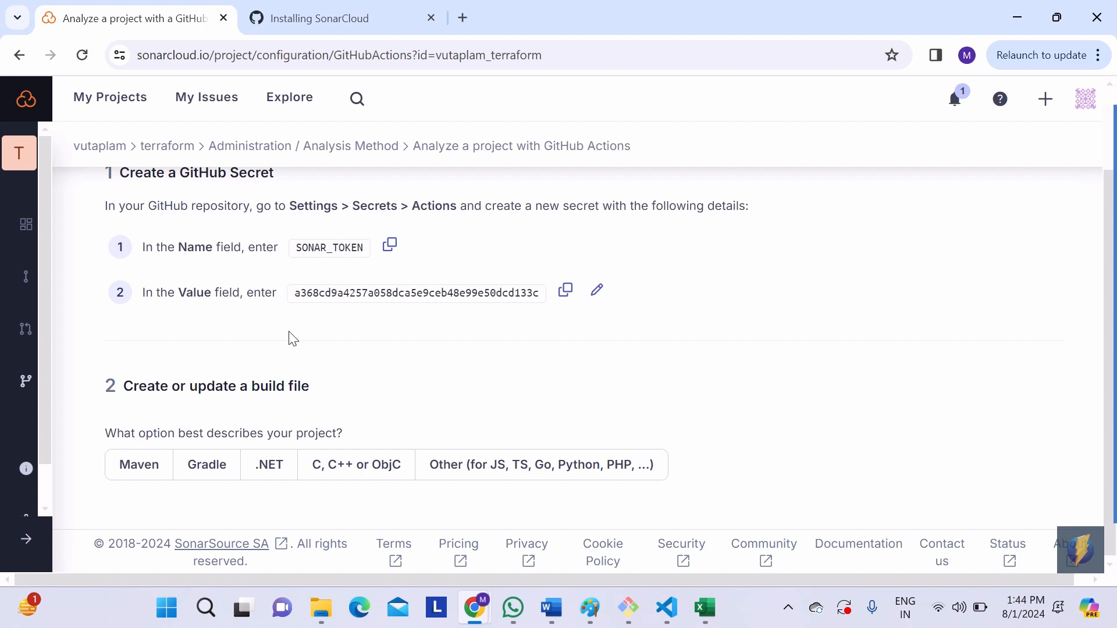
{"action": "scroll", "coordinate": [294, 339], "scroll_direction": "down", "scroll_amount": 1}
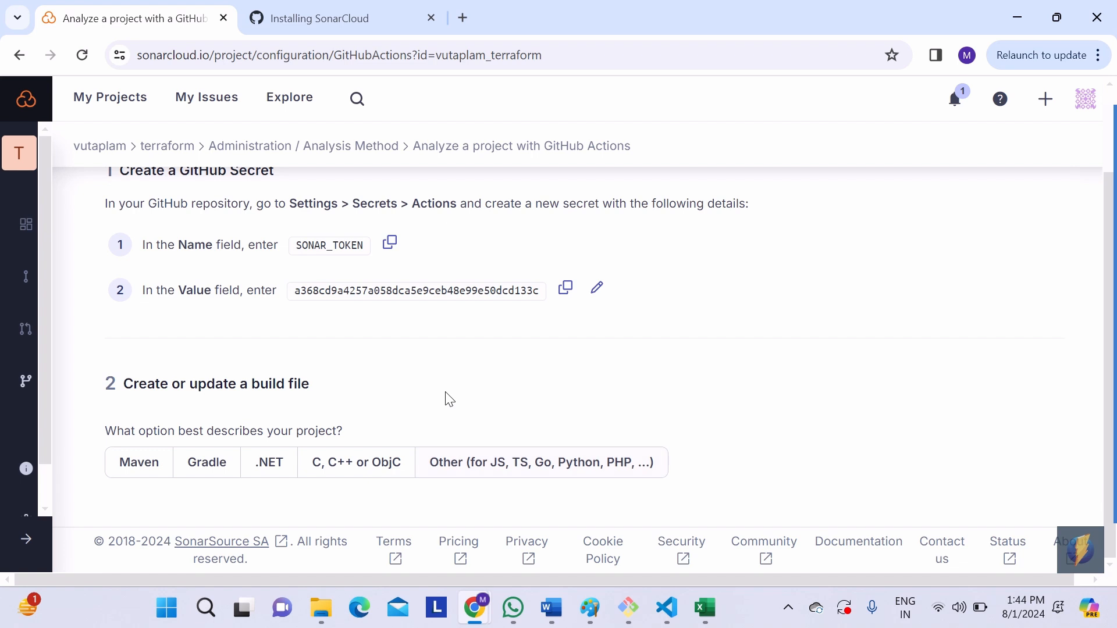
{"action": "left_click", "coordinate": [521, 467]}
Step: Examine the setup instructions for the .github/workflows/build.yml workflow and the sonar-project.properties configuration file
{"action": "scroll", "coordinate": [478, 401], "scroll_direction": "down", "scroll_amount": 2}
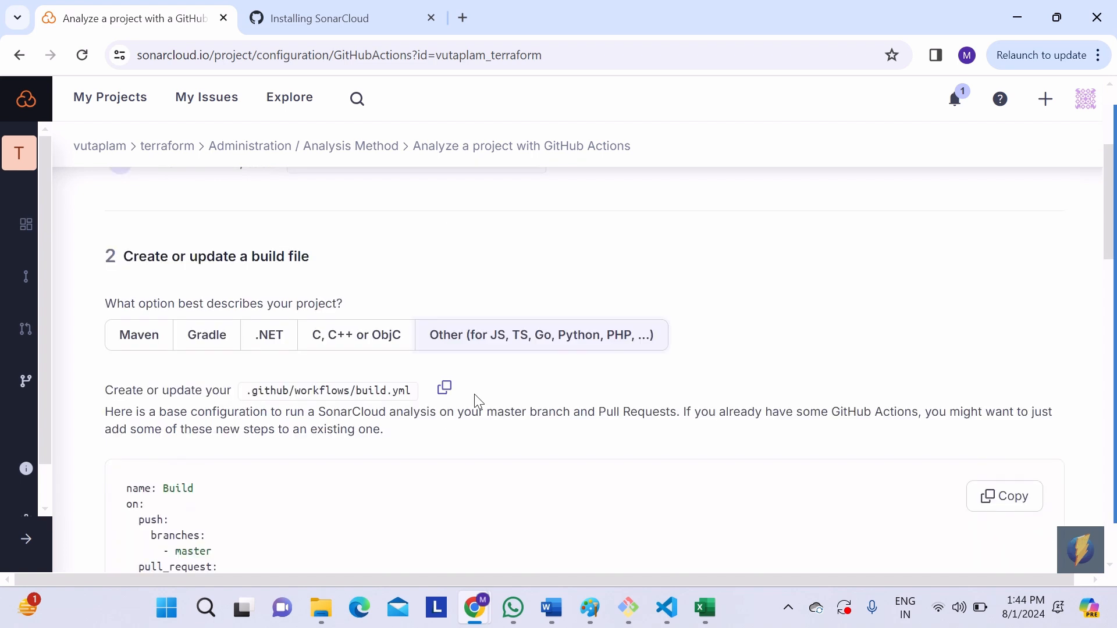
{"action": "scroll", "coordinate": [437, 442], "scroll_direction": "down", "scroll_amount": 3}
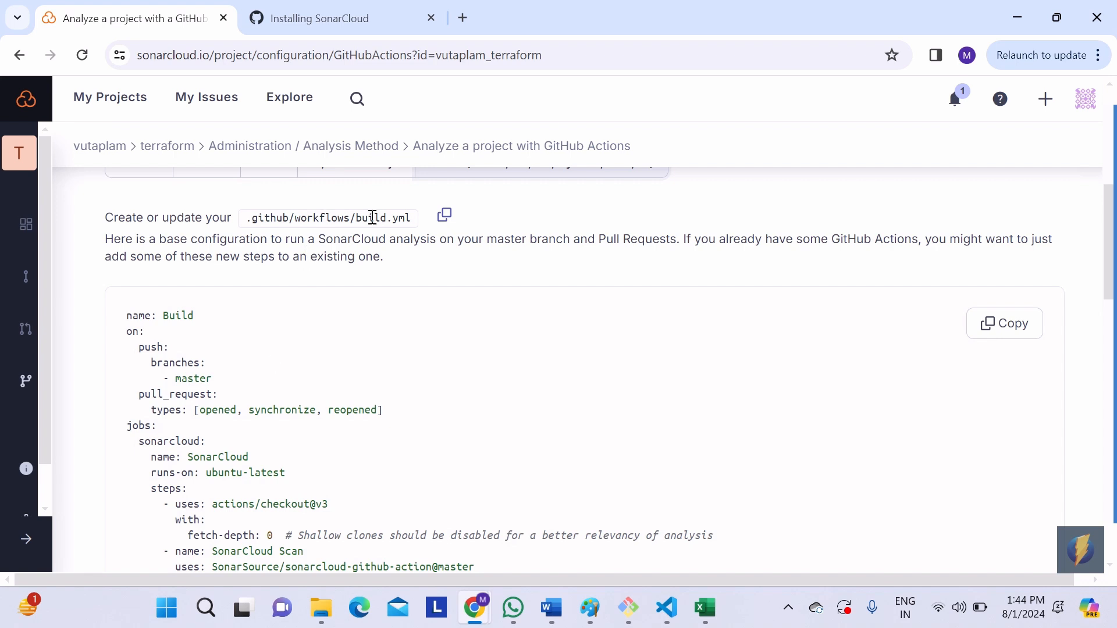
{"action": "left_click_drag", "start_coordinate": [296, 218], "coordinate": [343, 215]}
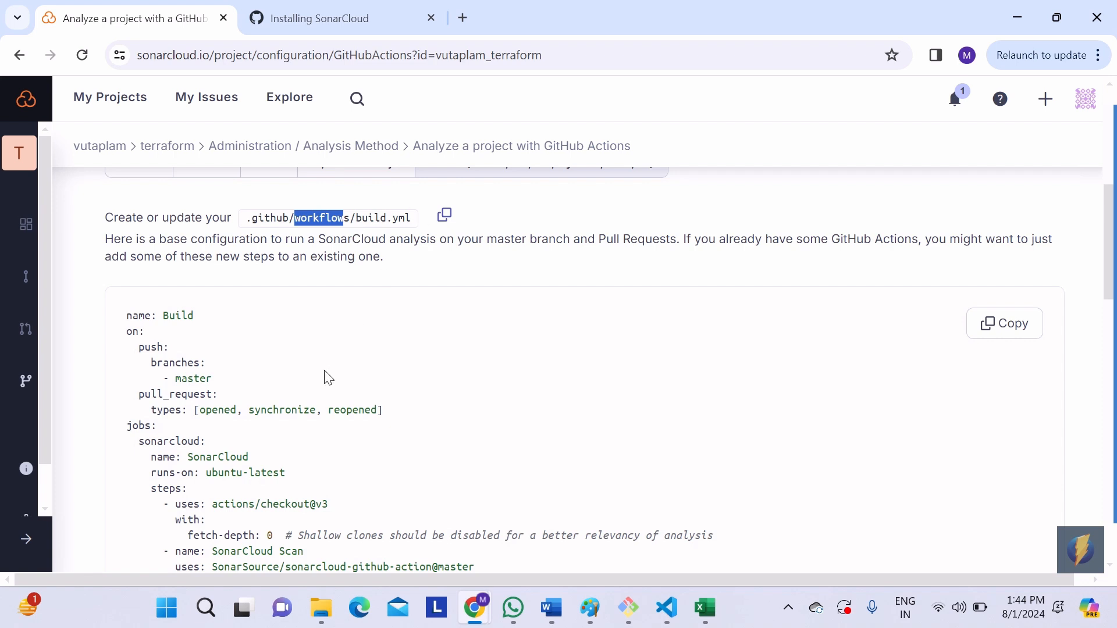
{"action": "scroll", "coordinate": [329, 378], "scroll_direction": "down", "scroll_amount": 2}
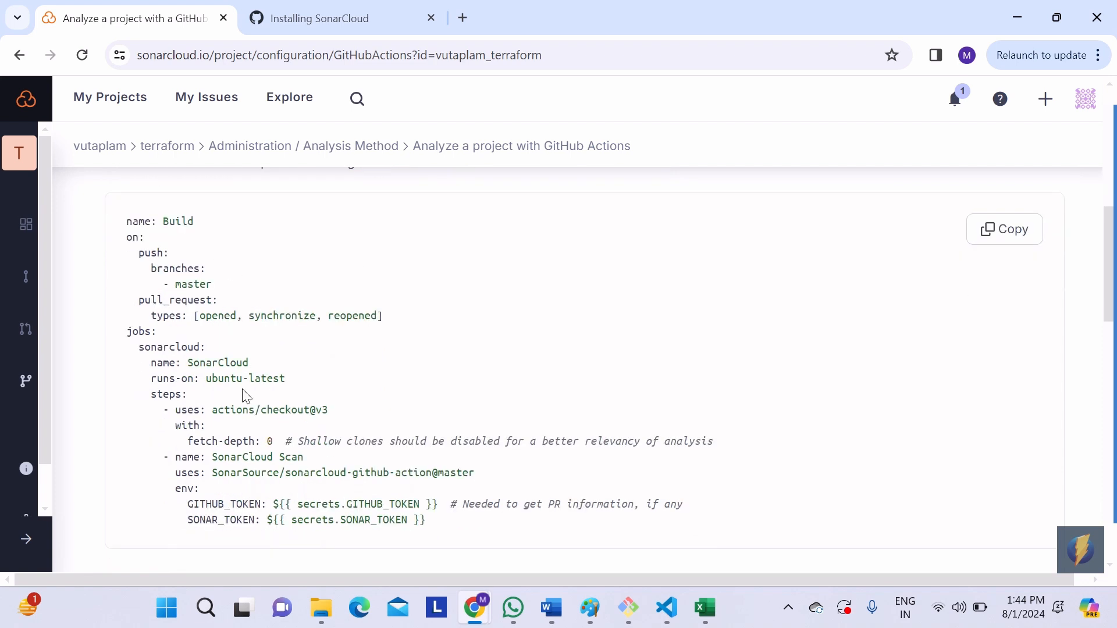
{"action": "scroll", "coordinate": [314, 317], "scroll_direction": "down", "scroll_amount": 5}
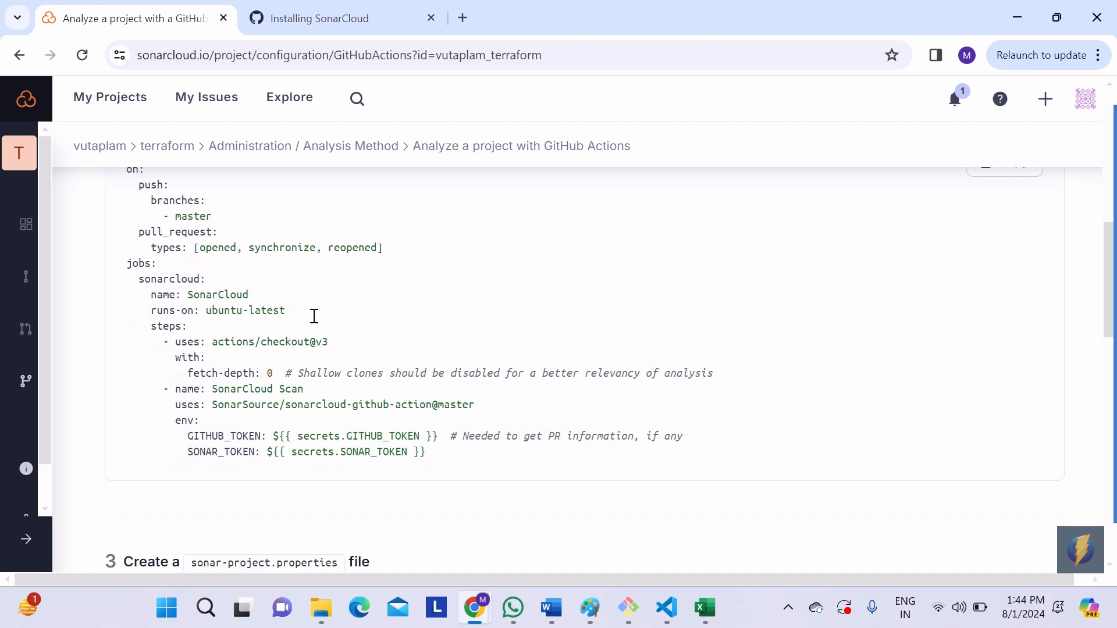
{"action": "scroll", "coordinate": [314, 323], "scroll_direction": "down", "scroll_amount": 1}
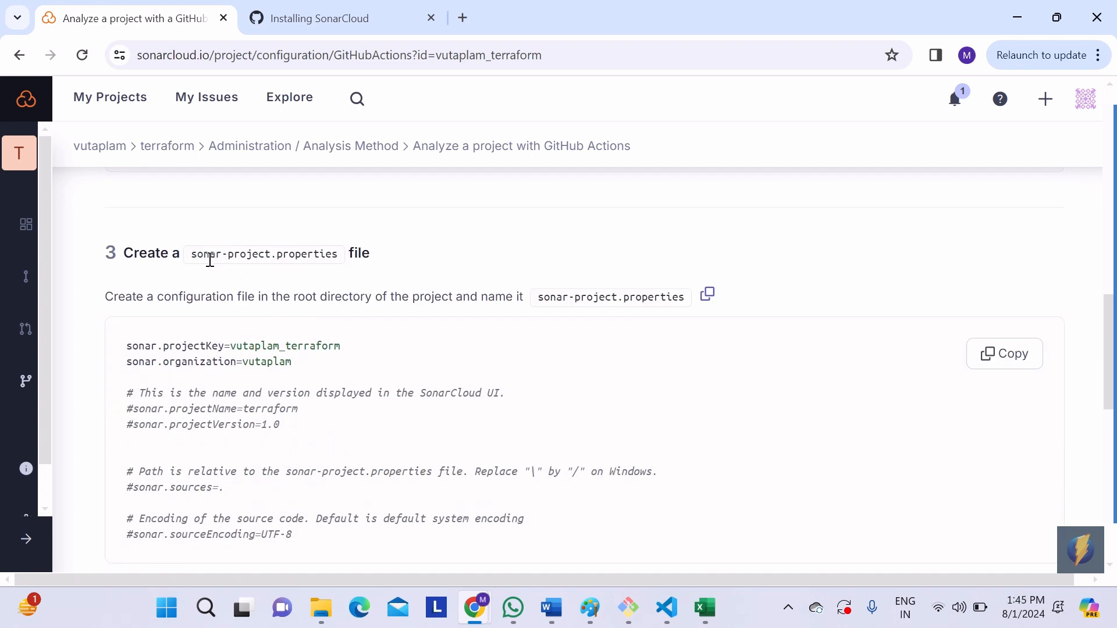
{"action": "left_click_drag", "start_coordinate": [194, 255], "coordinate": [334, 249]}
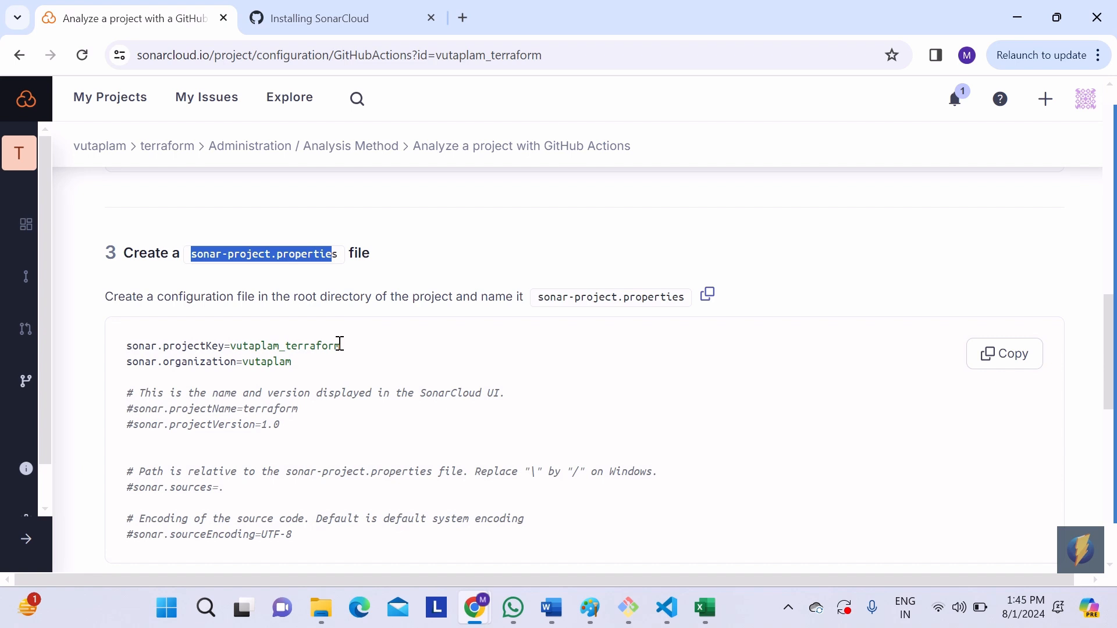
{"action": "scroll", "coordinate": [340, 344], "scroll_direction": "down", "scroll_amount": 2}
{"action": "scroll", "coordinate": [340, 344], "scroll_direction": "up", "scroll_amount": 18}
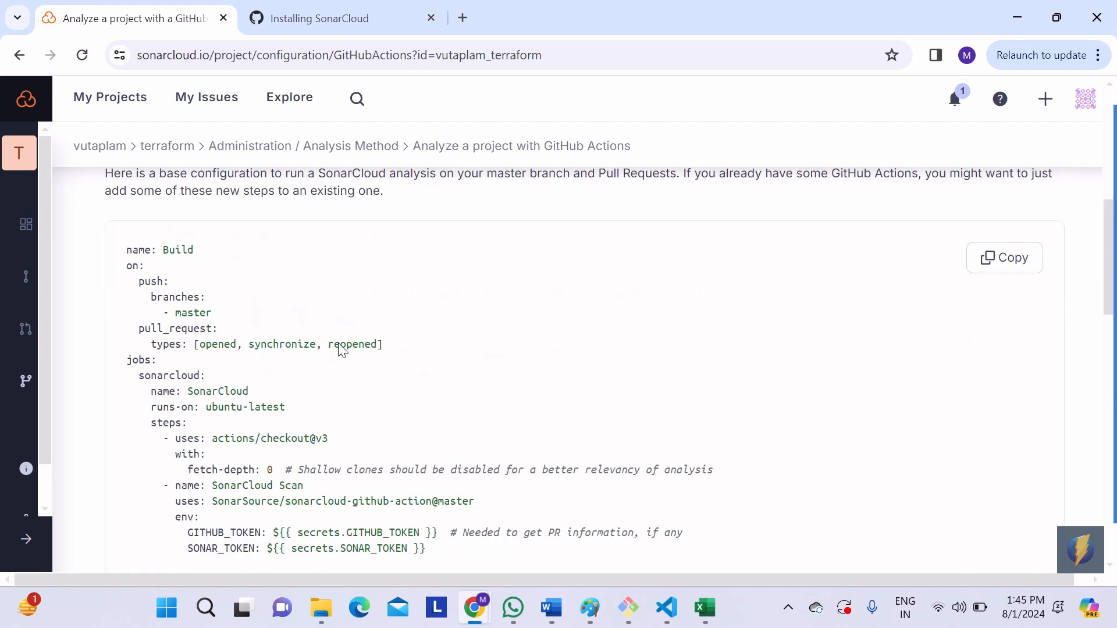
Step: Open GitHub in a new browser tab and go to the vutaplam/terraform-example repository
{"action": "left_click", "coordinate": [464, 18]}
{"action": "type", "text": "git"}
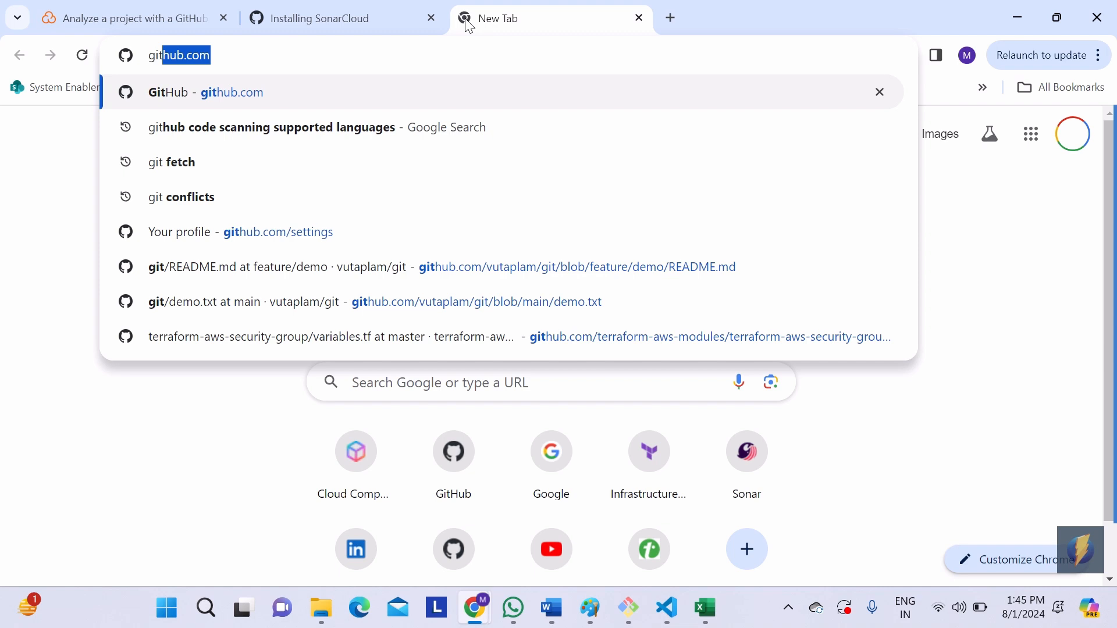
{"action": "key", "text": "Return"}
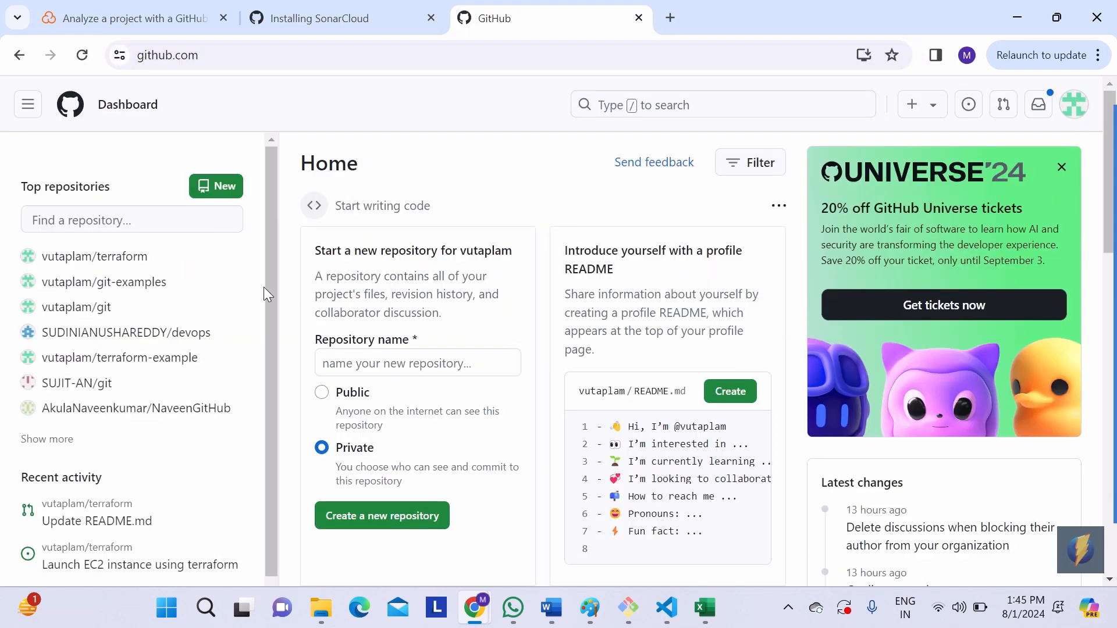
{"action": "mouse_move", "coordinate": [123, 263]}
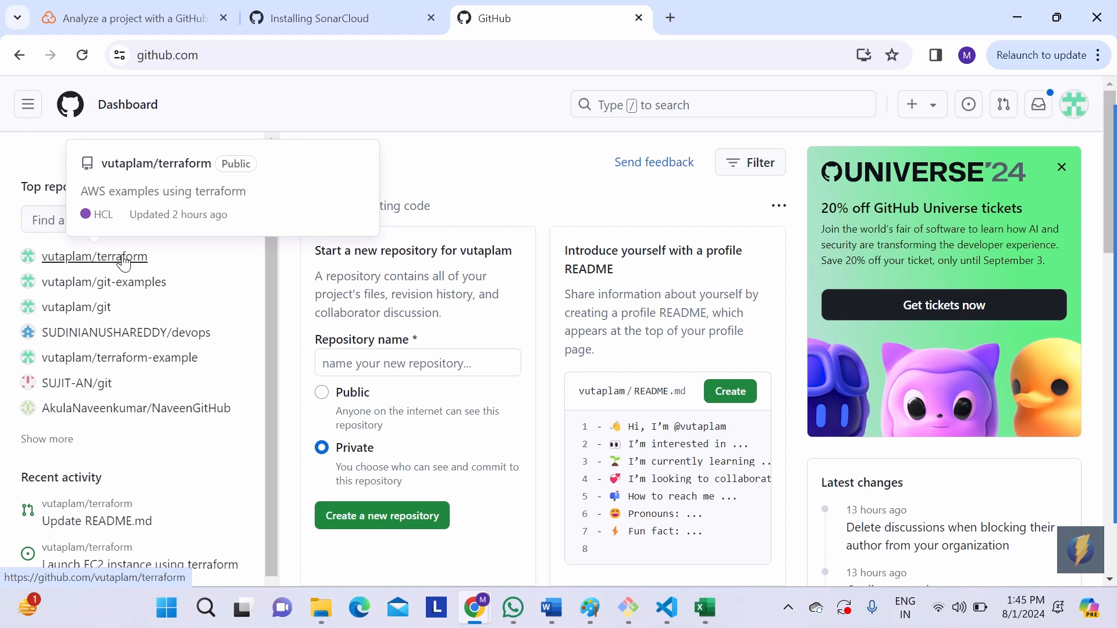
{"action": "scroll", "coordinate": [154, 332], "scroll_direction": "down", "scroll_amount": 1}
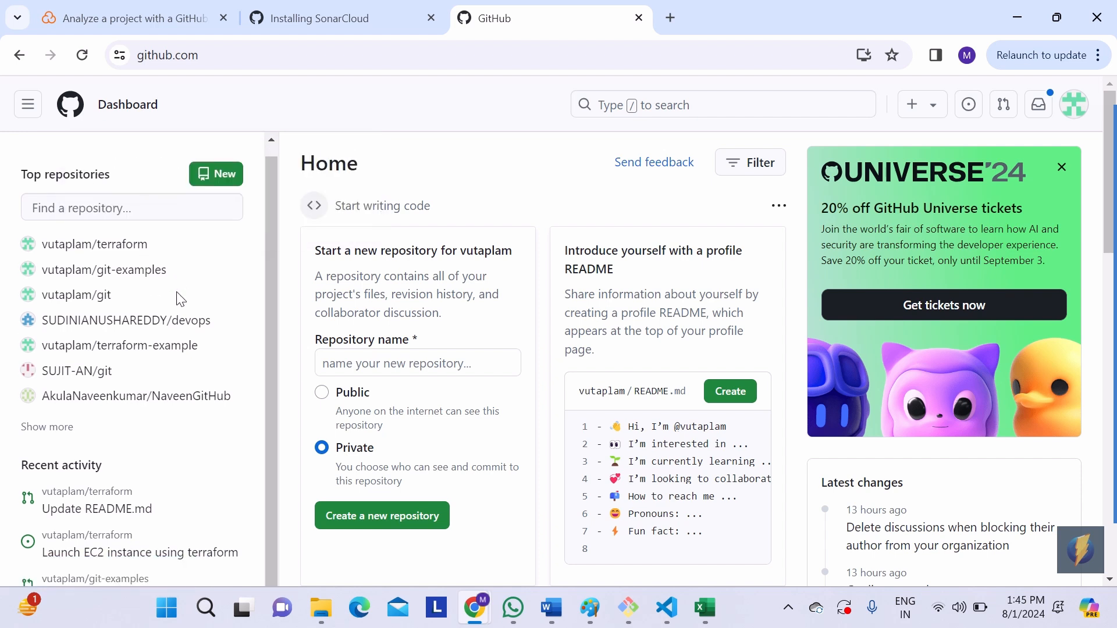
{"action": "left_click", "coordinate": [155, 348]}
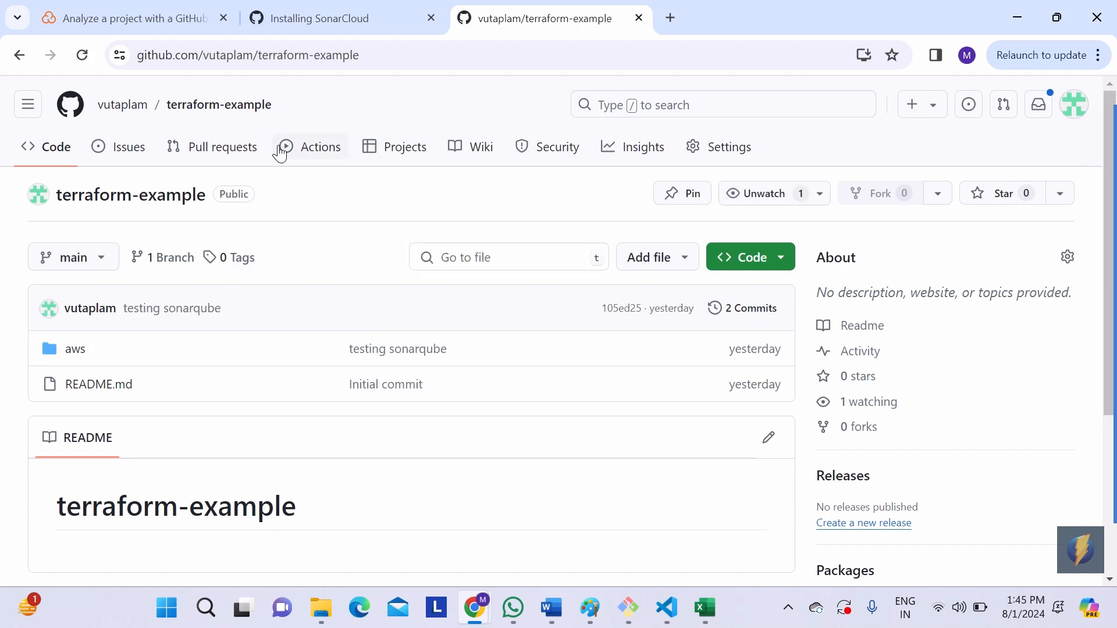
{"action": "scroll", "coordinate": [346, 223], "scroll_direction": "down", "scroll_amount": 1}
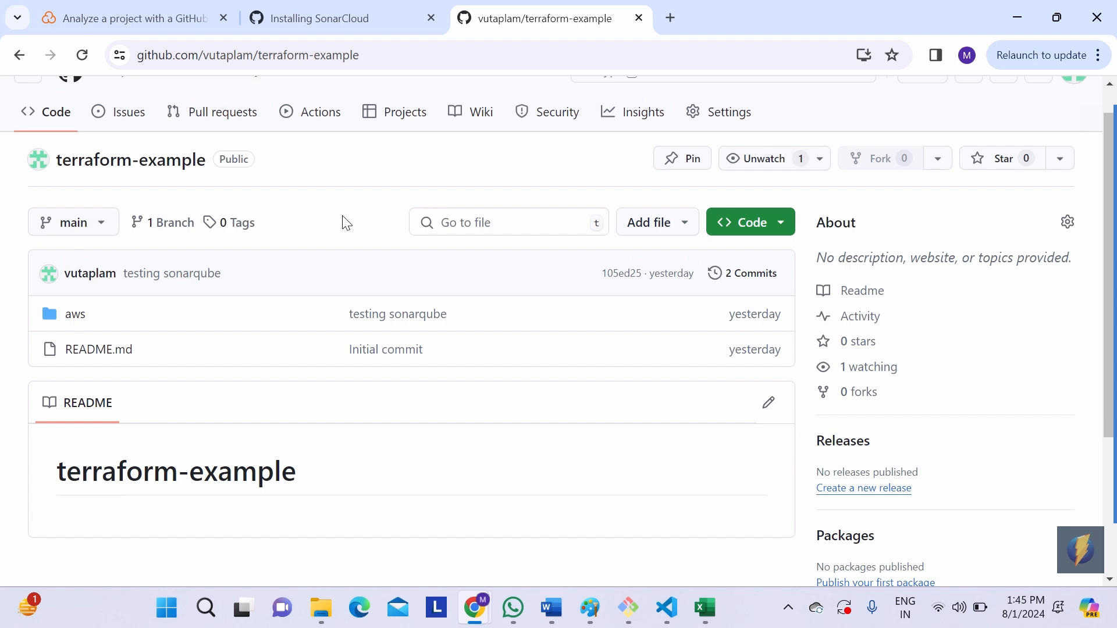
{"action": "left_click", "coordinate": [740, 116]}
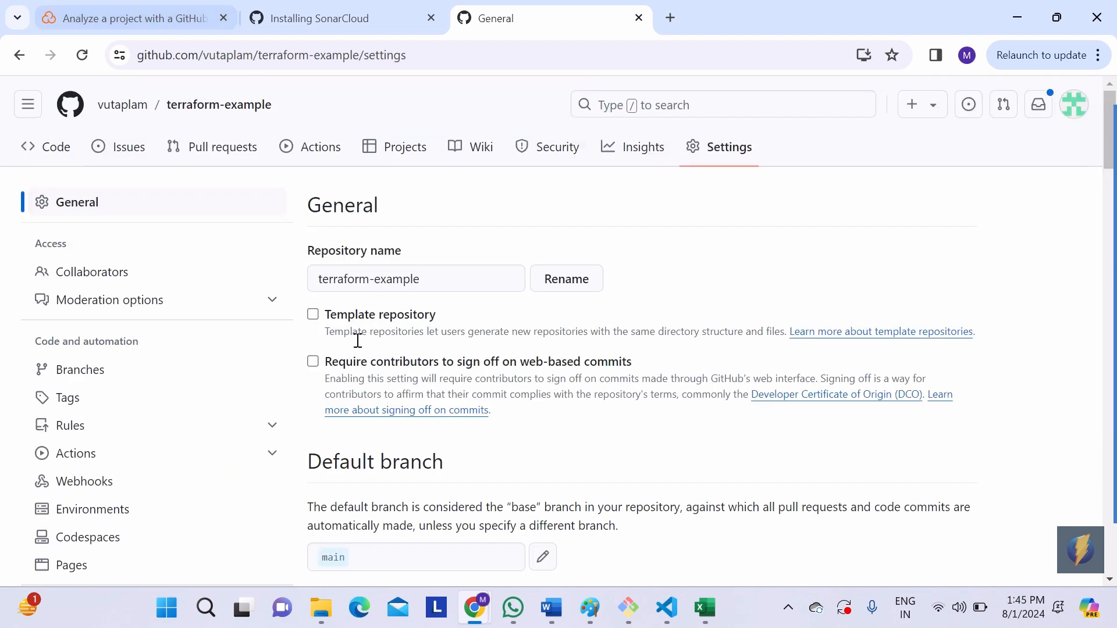
{"action": "scroll", "coordinate": [295, 356], "scroll_direction": "down", "scroll_amount": 3}
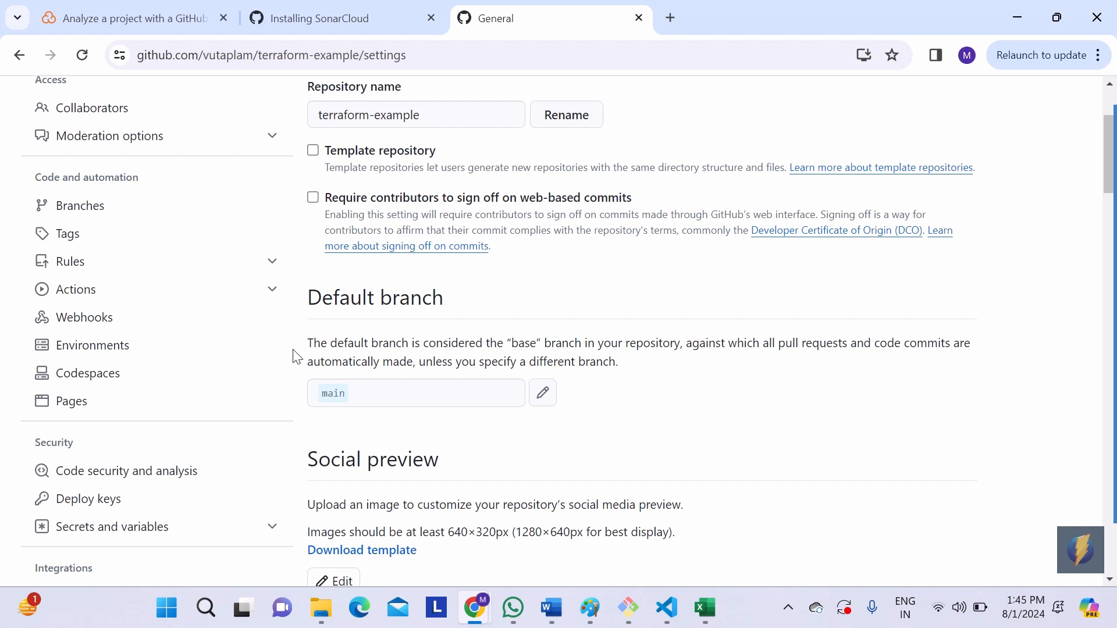
{"action": "scroll", "coordinate": [294, 356], "scroll_direction": "down", "scroll_amount": 2}
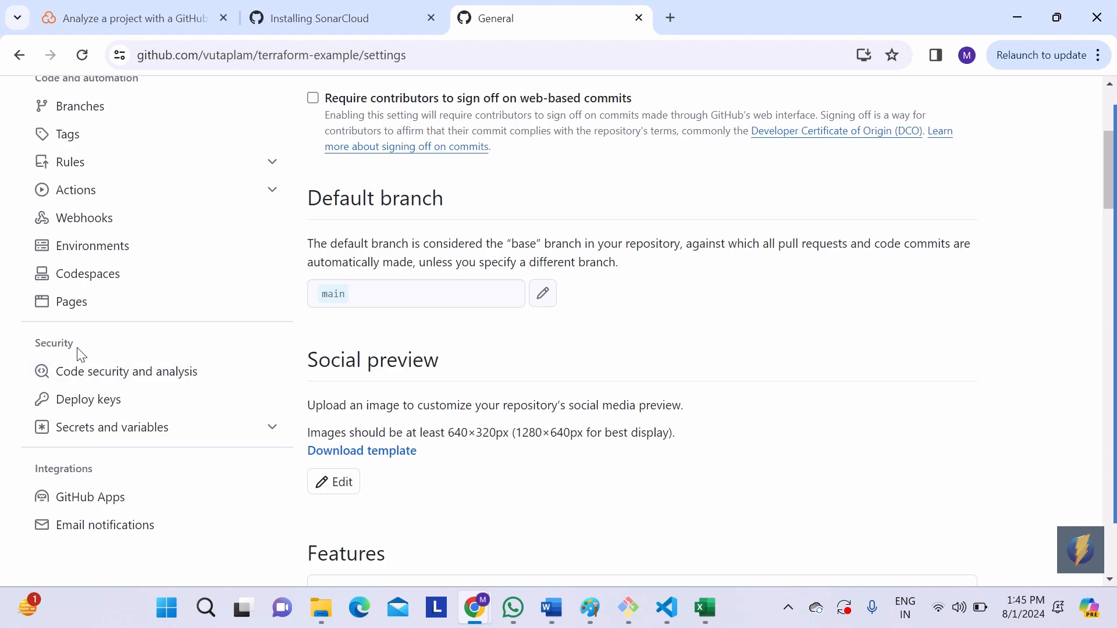
{"action": "left_click", "coordinate": [207, 431]}
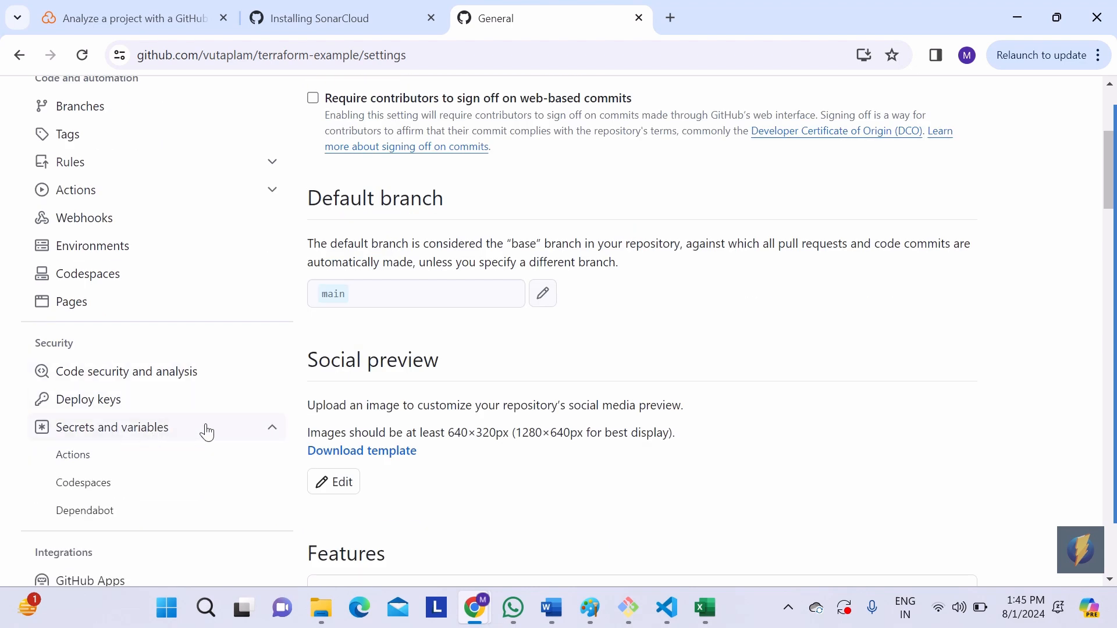
{"action": "left_click", "coordinate": [107, 466]}
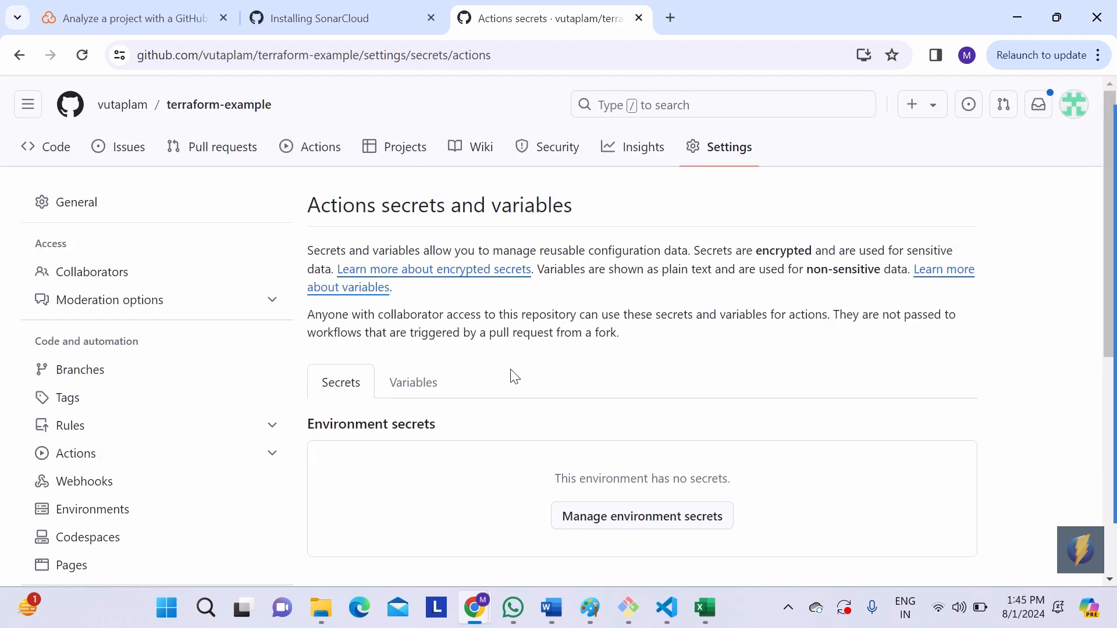
{"action": "scroll", "coordinate": [515, 377], "scroll_direction": "down", "scroll_amount": 4}
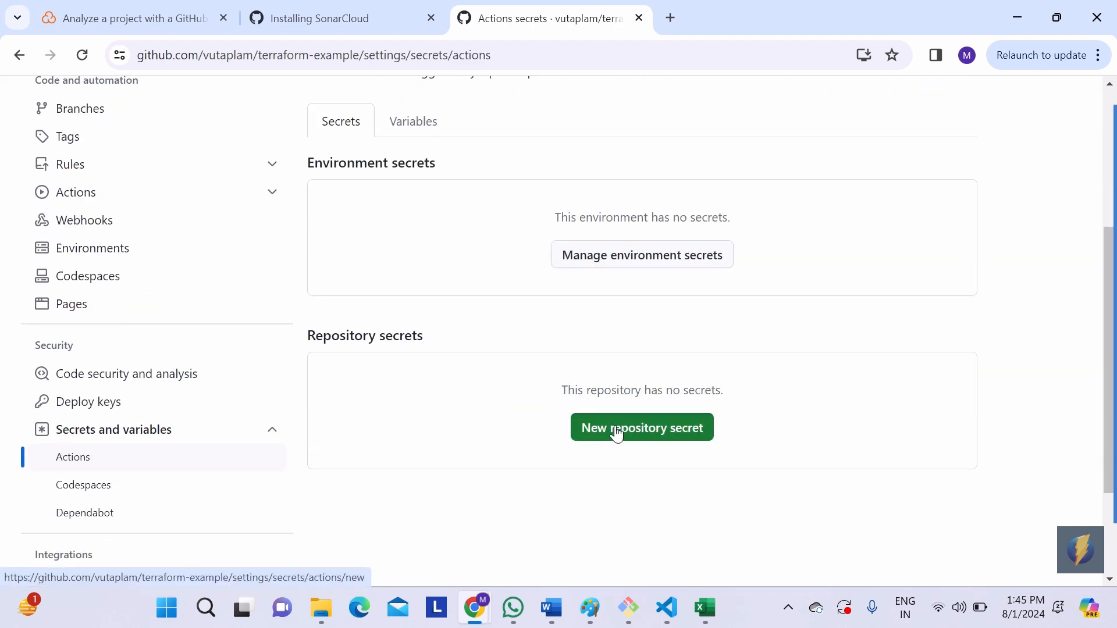
{"action": "left_click", "coordinate": [616, 430]}
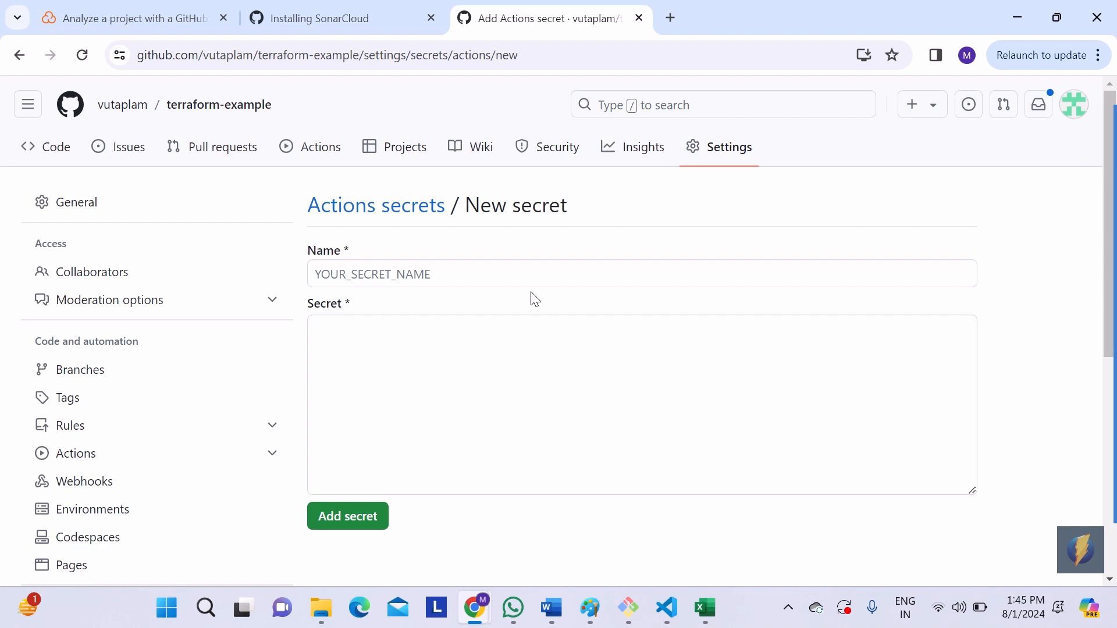
{"action": "left_click", "coordinate": [487, 268]}
{"action": "left_click", "coordinate": [269, 111]}
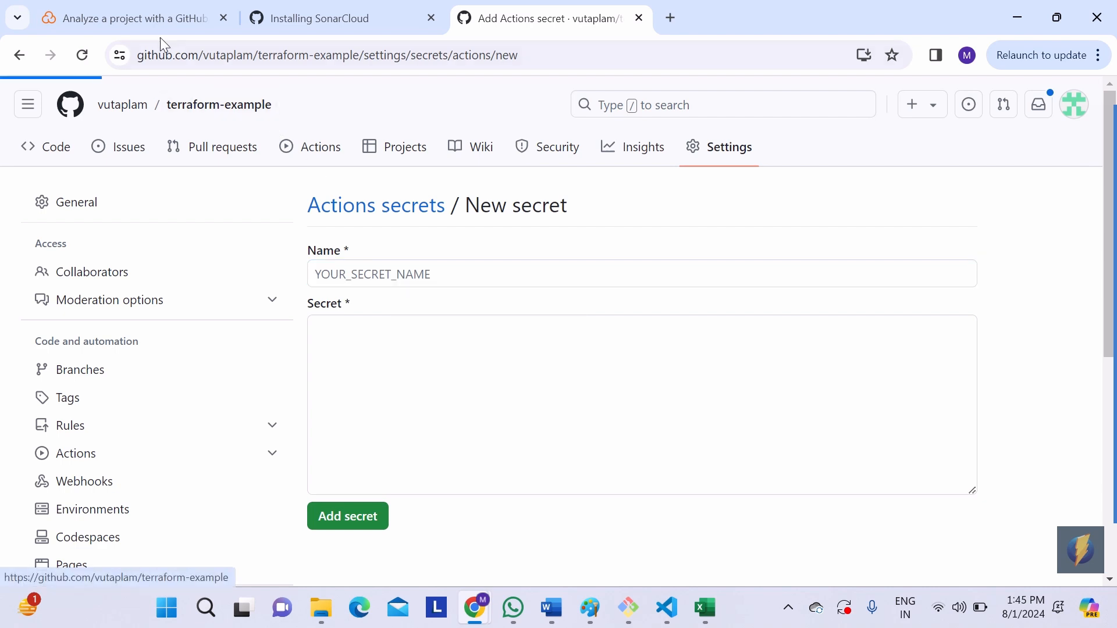
Step: Copy the secret name SONAR_TOKEN from the SonarCloud instructions and return to the terraform-example repository on GitHub
{"action": "left_click", "coordinate": [159, 25]}
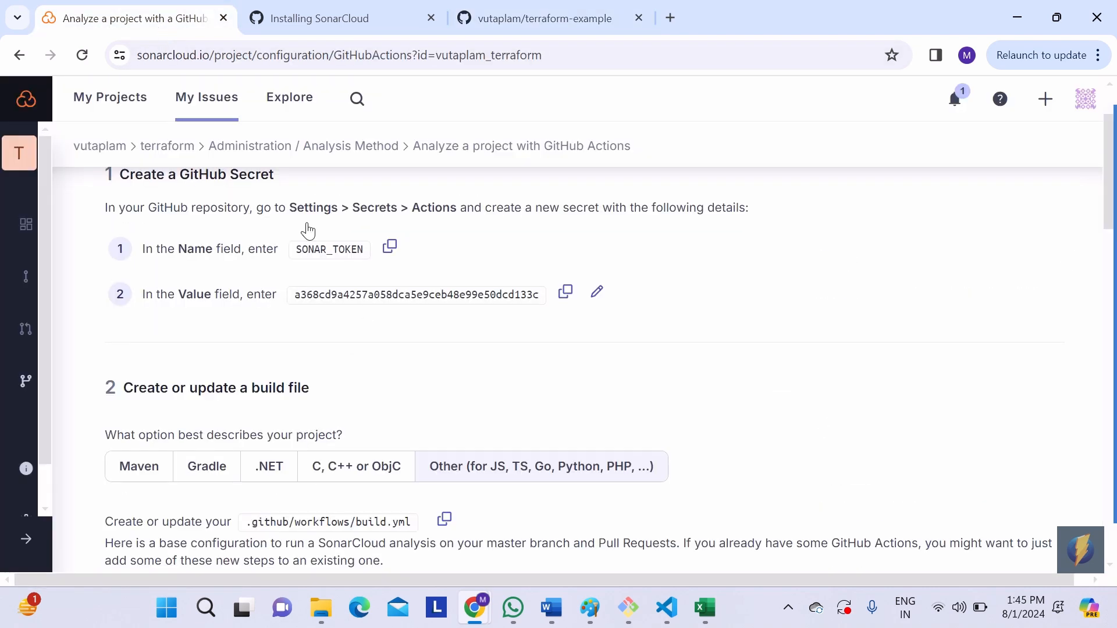
{"action": "left_click", "coordinate": [389, 249]}
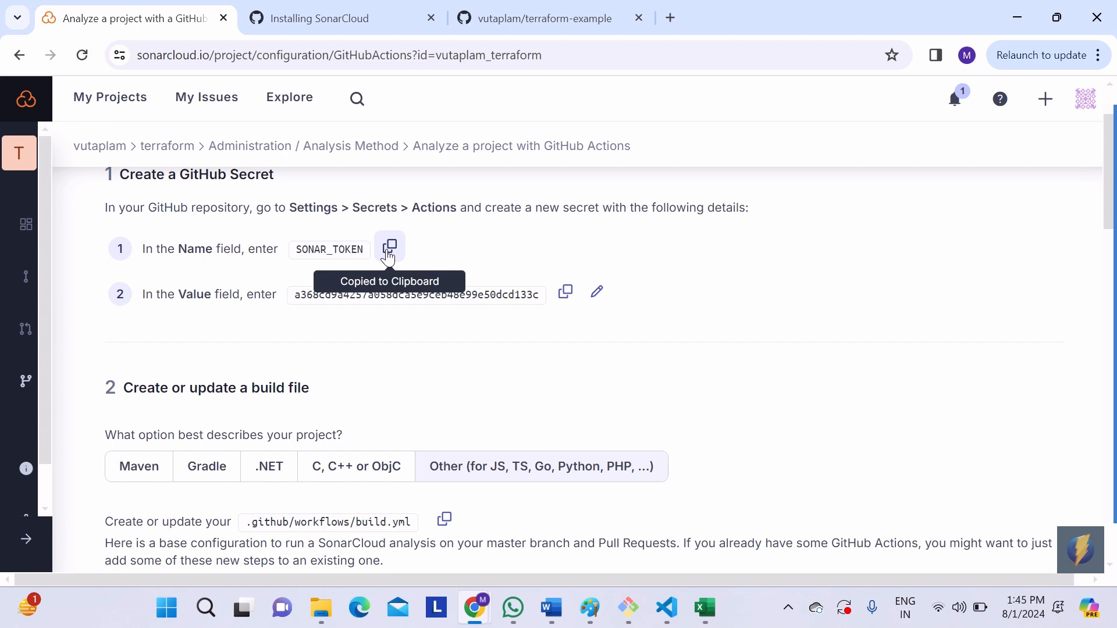
{"action": "left_click", "coordinate": [497, 27]}
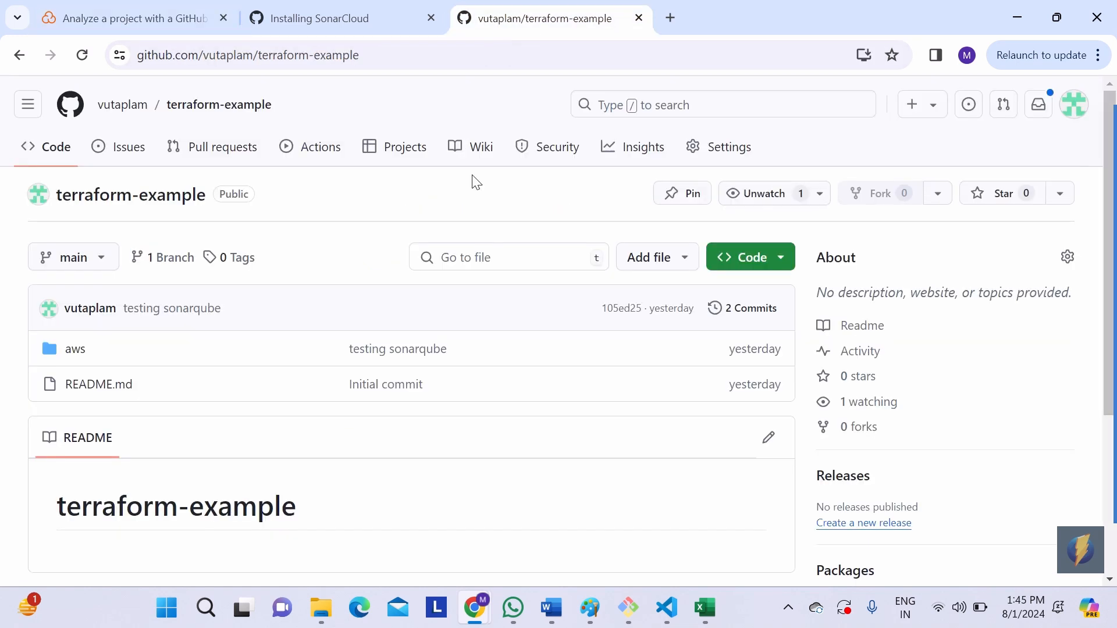
Step: Go to the repository's Actions secrets settings and start a new repository secret
{"action": "left_click", "coordinate": [732, 145]}
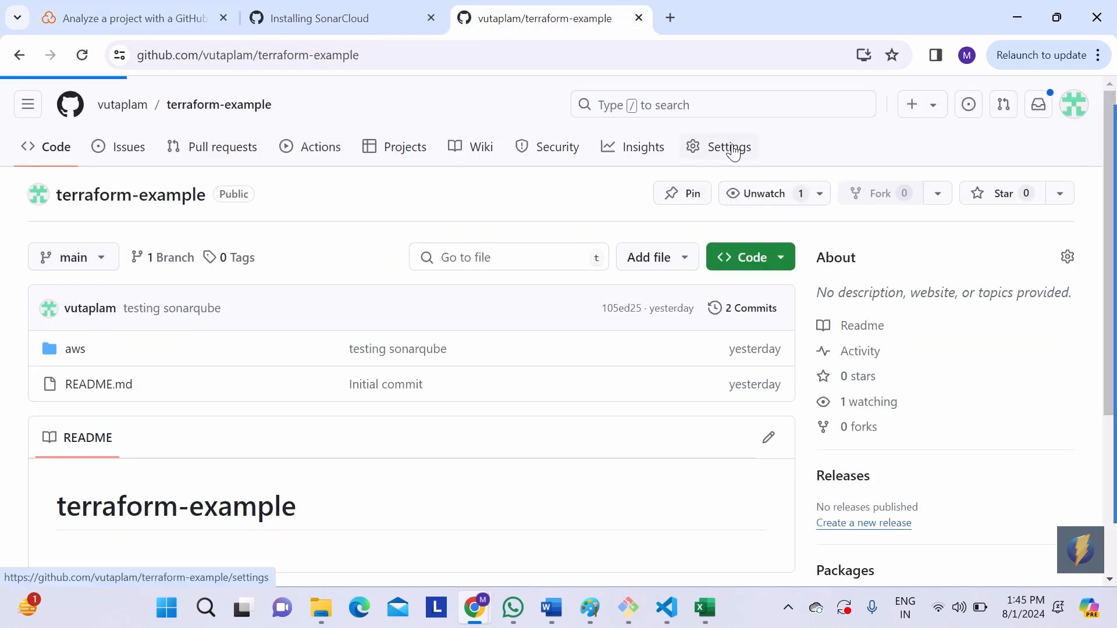
{"action": "scroll", "coordinate": [206, 431], "scroll_direction": "down", "scroll_amount": 8}
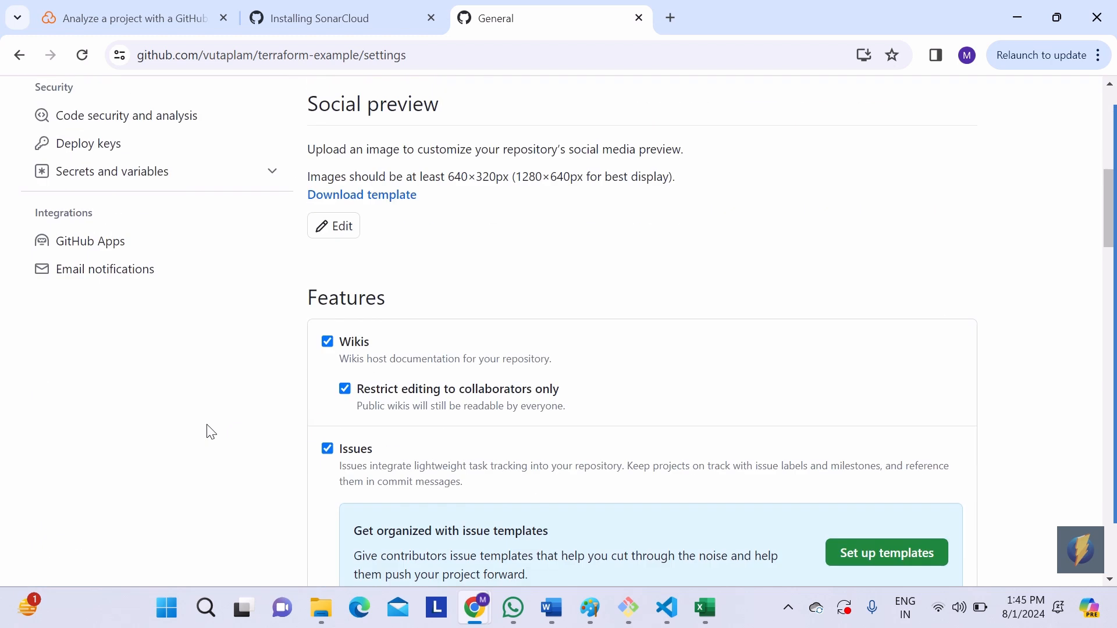
{"action": "left_click", "coordinate": [178, 187]}
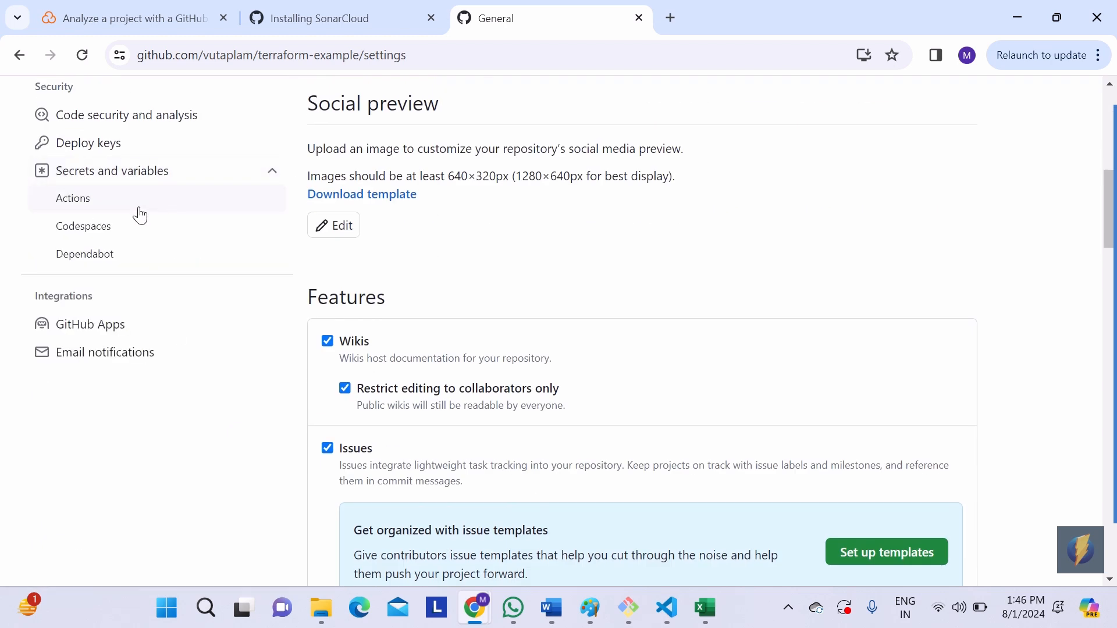
{"action": "left_click", "coordinate": [128, 209]}
{"action": "scroll", "coordinate": [419, 306], "scroll_direction": "down", "scroll_amount": 2}
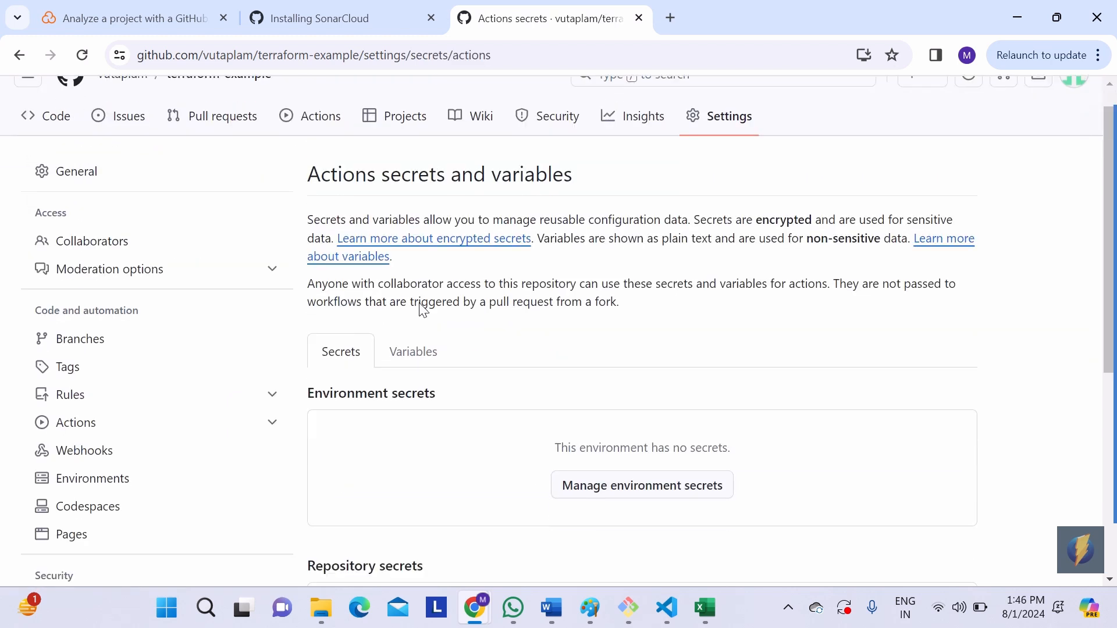
{"action": "scroll", "coordinate": [420, 313], "scroll_direction": "down", "scroll_amount": 3}
{"action": "left_click", "coordinate": [593, 379]}
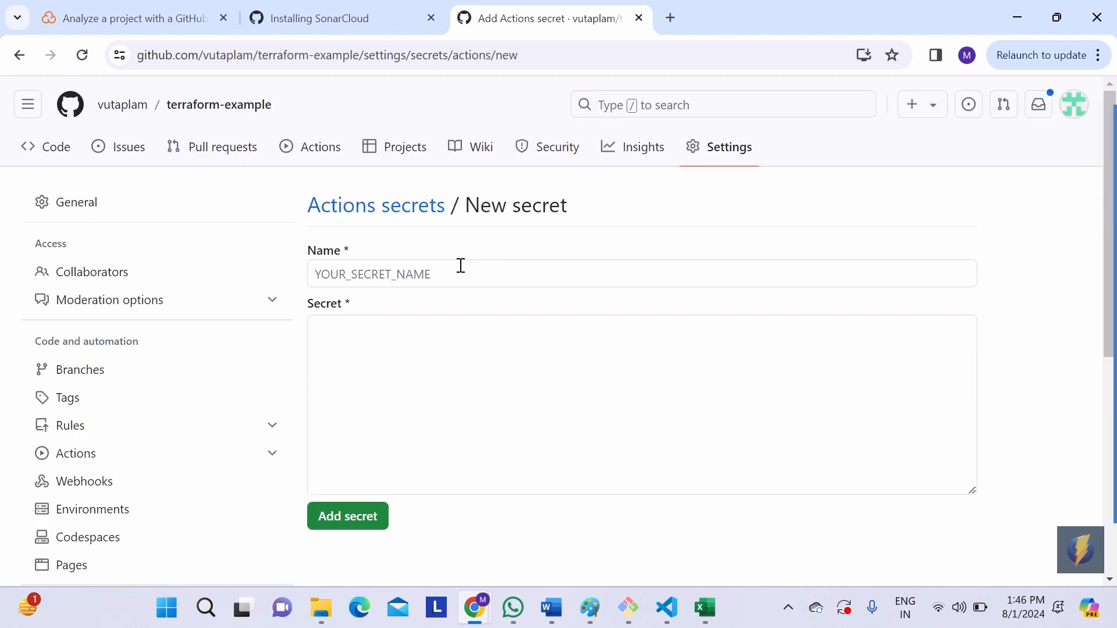
Step: Name the new secret SONAR_TOKEN and make its Secret field ready for entry
{"action": "left_click", "coordinate": [460, 266]}
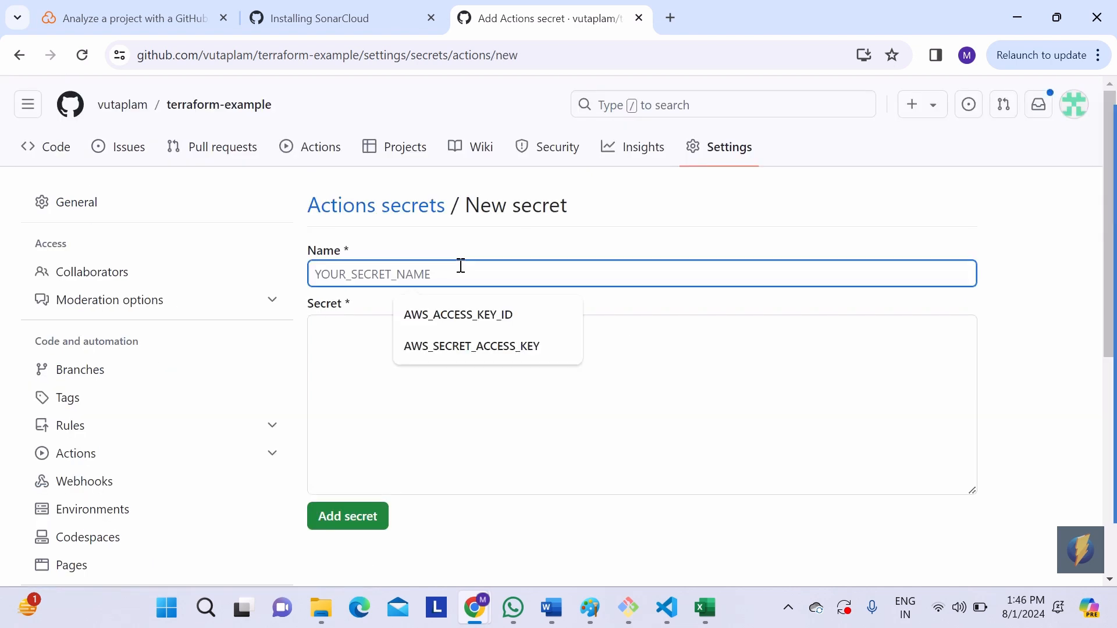
{"action": "key", "text": "ctrl+v"}
{"action": "left_click", "coordinate": [399, 392]}
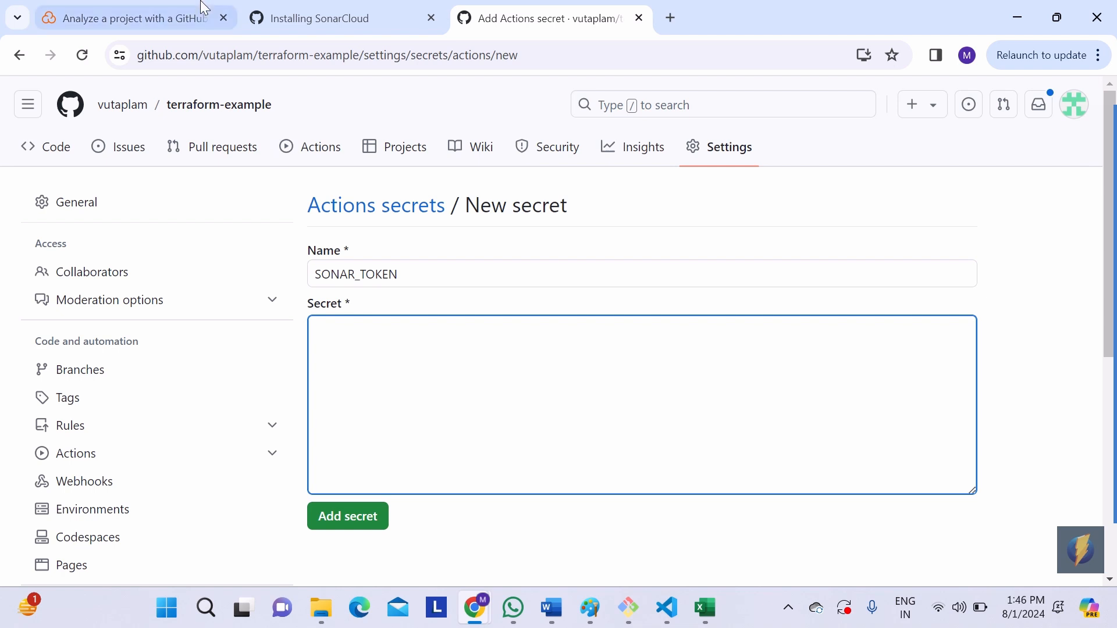
Step: Copy the token value from the SonarCloud instructions, paste it into GitHub's Secret field and add the SONAR_TOKEN secret
{"action": "left_click", "coordinate": [186, 13]}
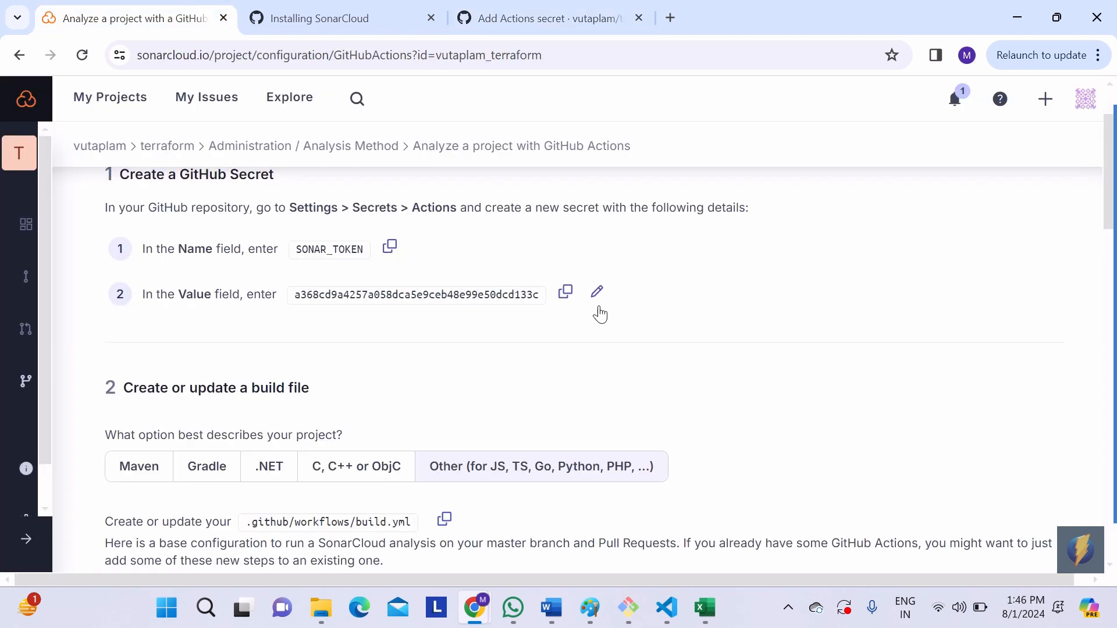
{"action": "left_click", "coordinate": [567, 294]}
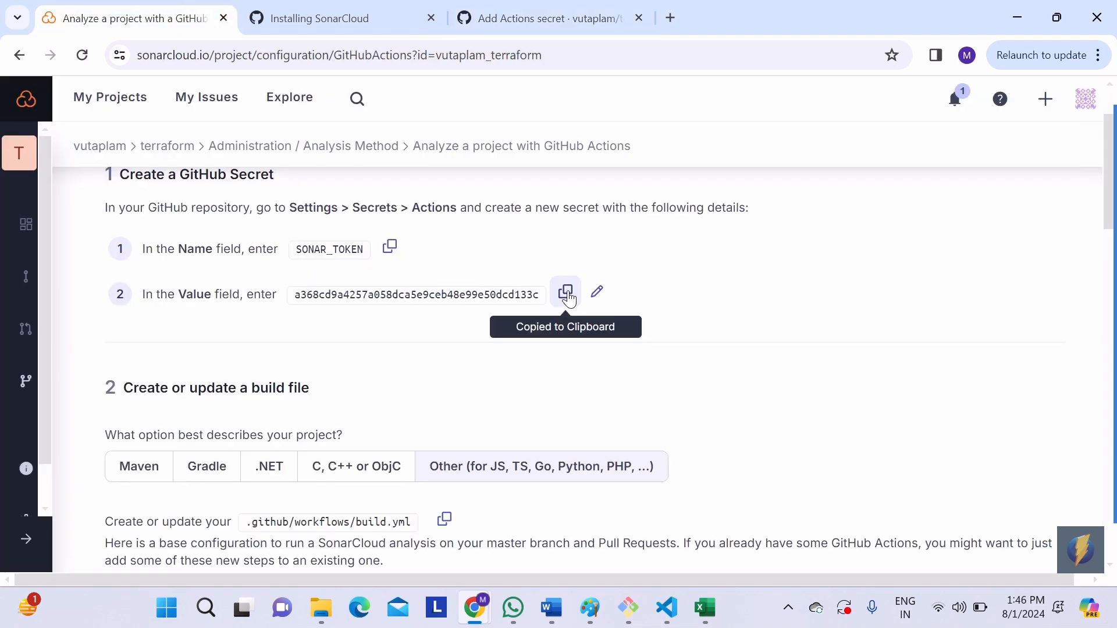
{"action": "left_click", "coordinate": [578, 20]}
{"action": "key", "text": "ctrl+v"}
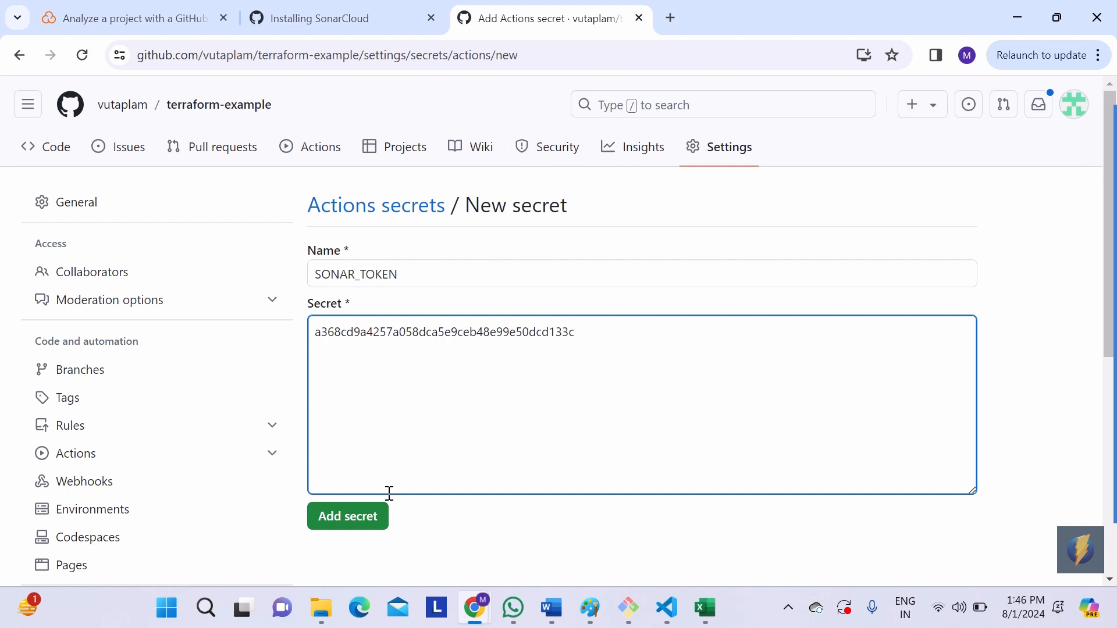
{"action": "left_click", "coordinate": [382, 525]}
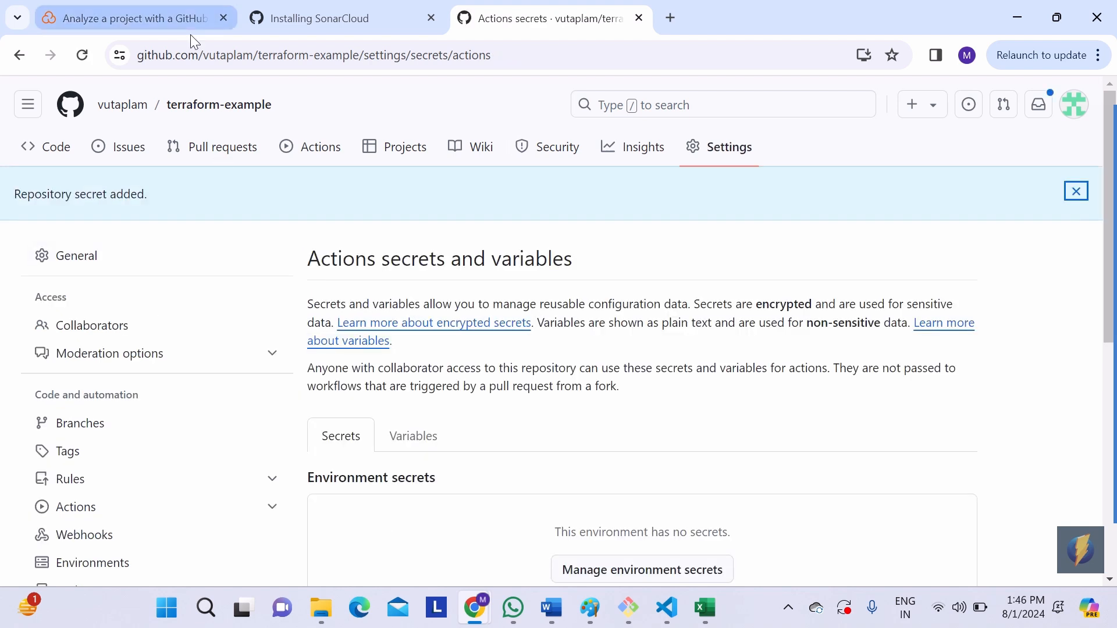
Step: Copy the base build workflow configuration from the SonarCloud instructions and return to the terraform-example repository's main page on GitHub
{"action": "left_click", "coordinate": [184, 30]}
{"action": "scroll", "coordinate": [450, 339], "scroll_direction": "down", "scroll_amount": 5}
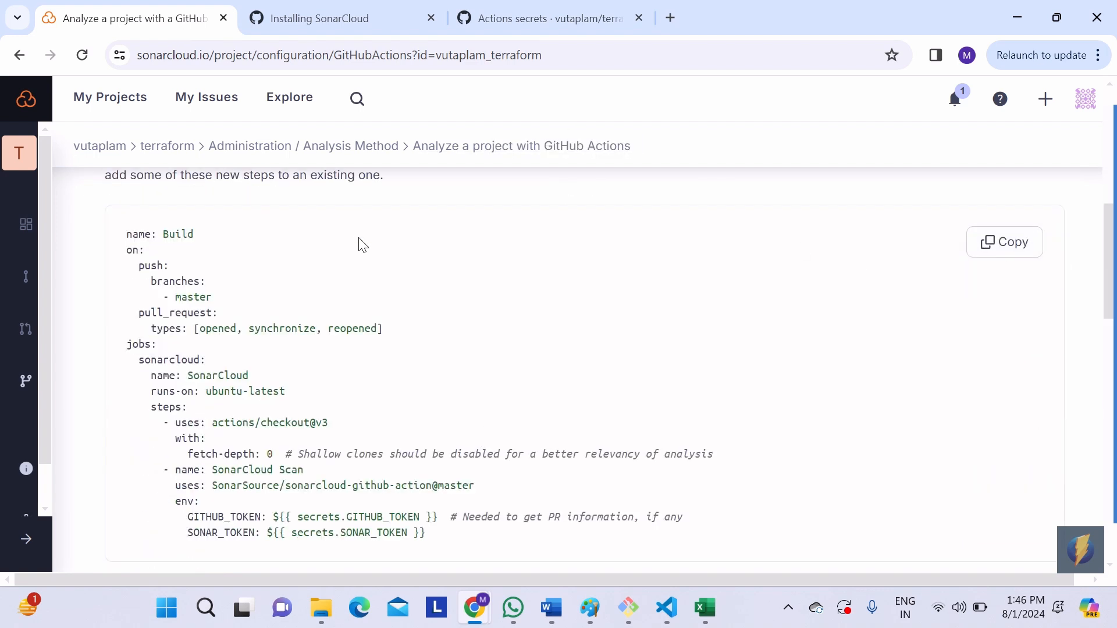
{"action": "scroll", "coordinate": [360, 239], "scroll_direction": "up", "scroll_amount": 3}
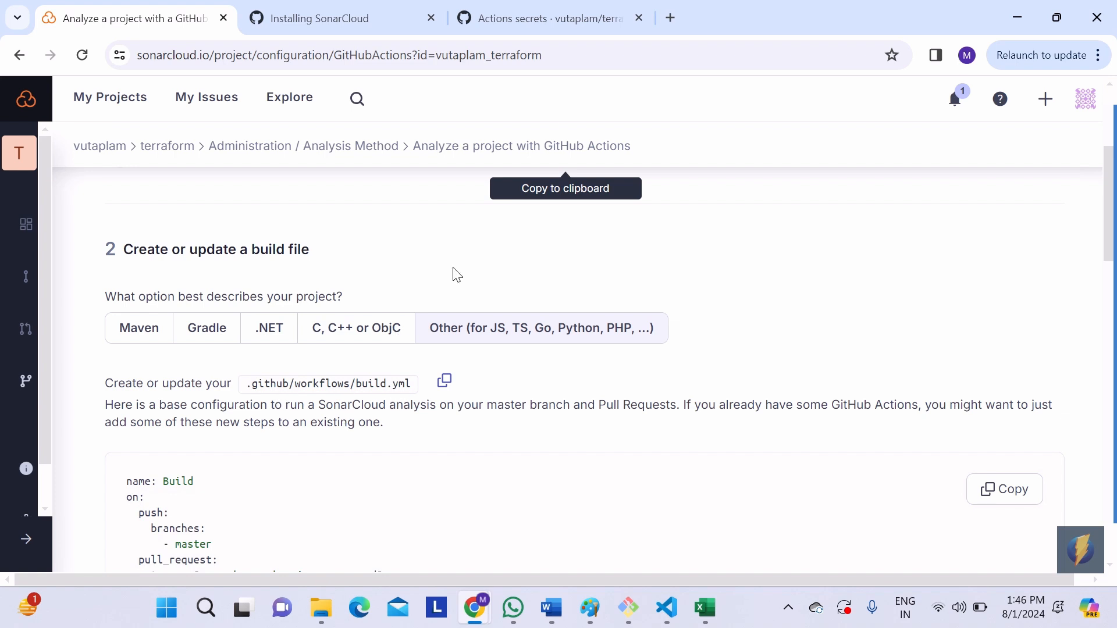
{"action": "left_click", "coordinate": [519, 21]}
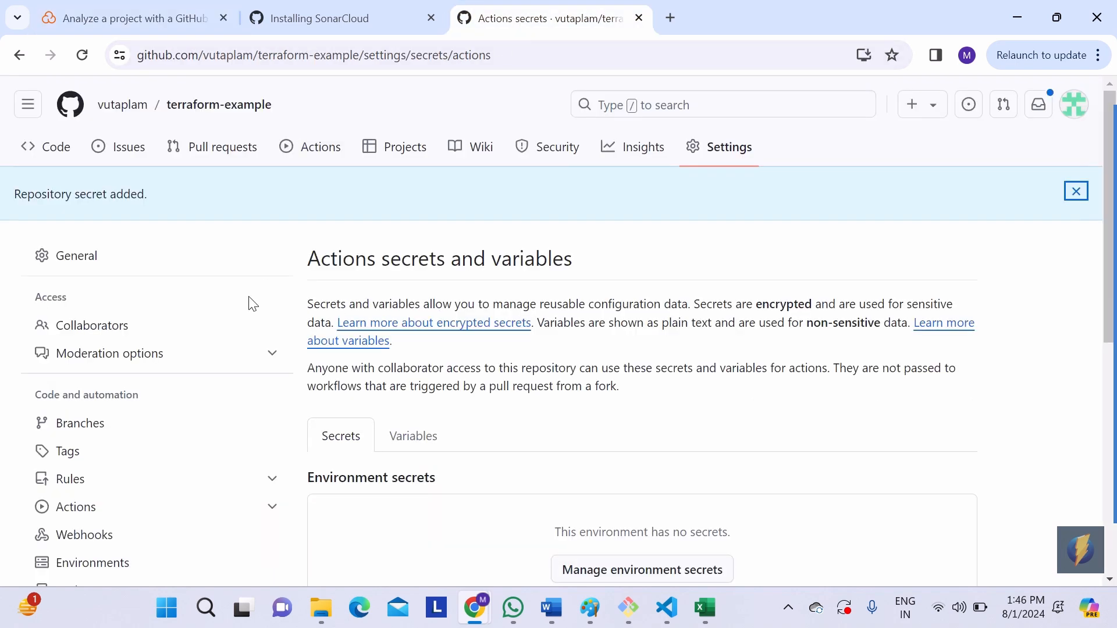
{"action": "left_click", "coordinate": [238, 108]}
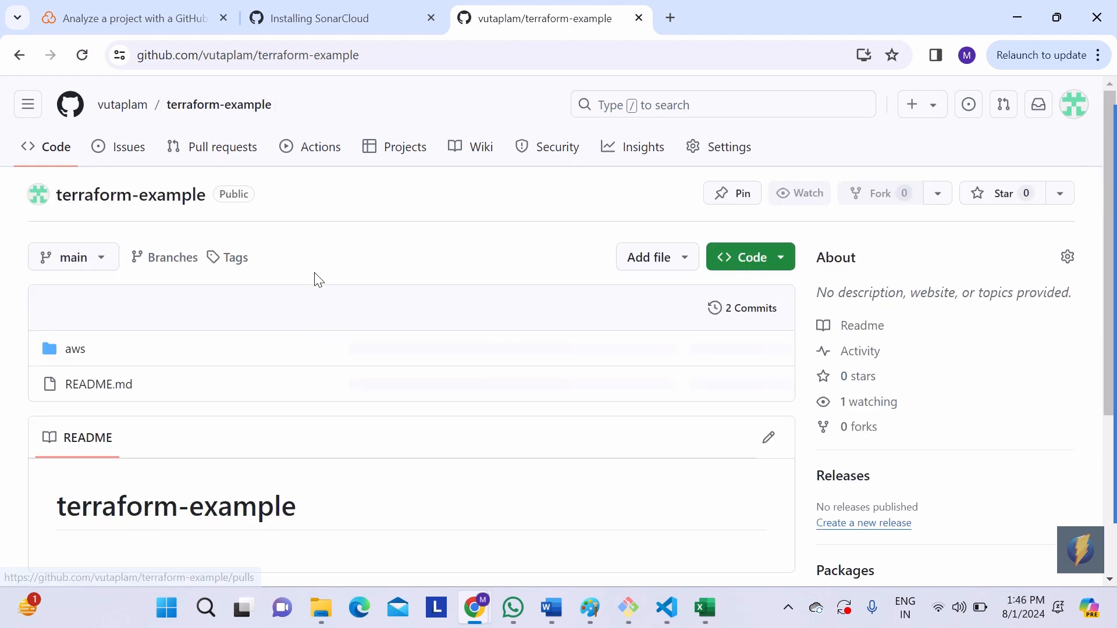
Step: Create a new file in the repository with the path .github/workflows/sonar.yaml
{"action": "left_click", "coordinate": [669, 260]}
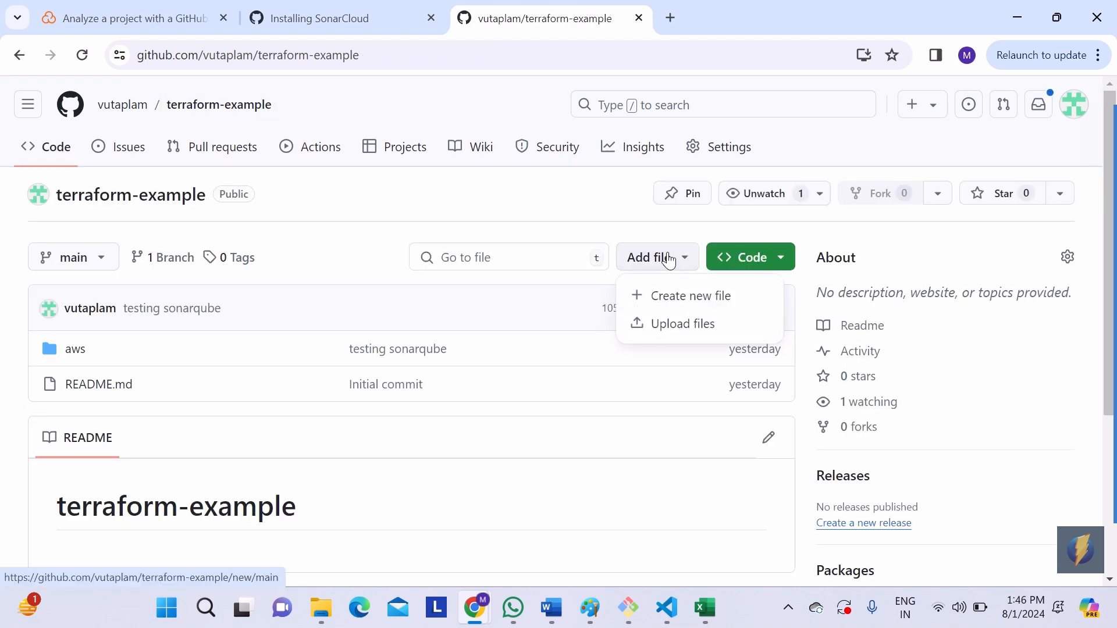
{"action": "left_click", "coordinate": [666, 297]}
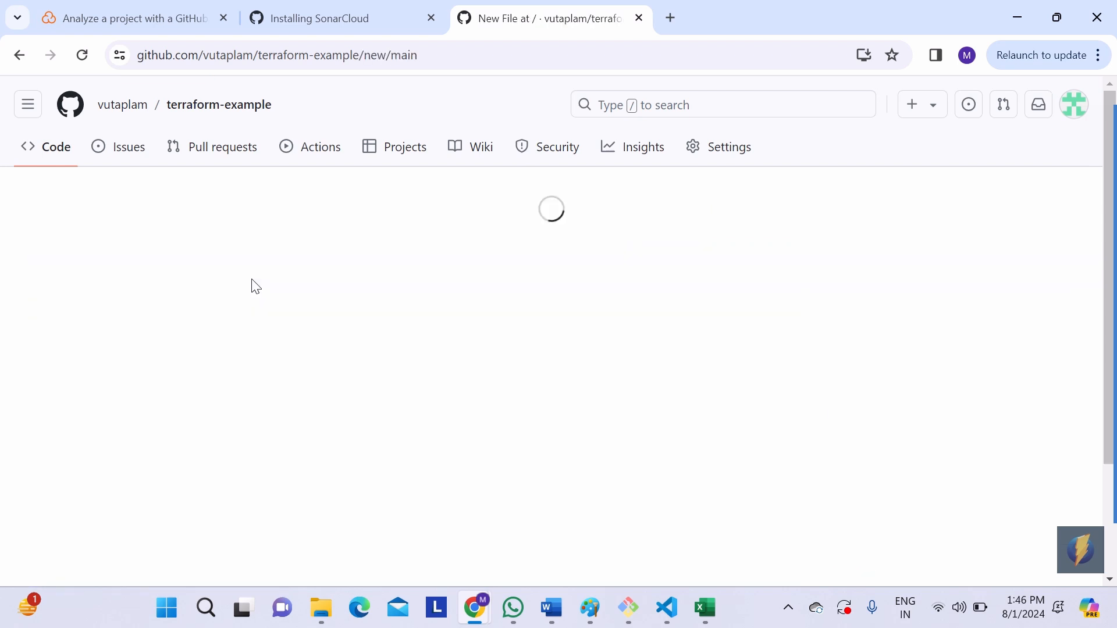
{"action": "left_click", "coordinate": [285, 201]}
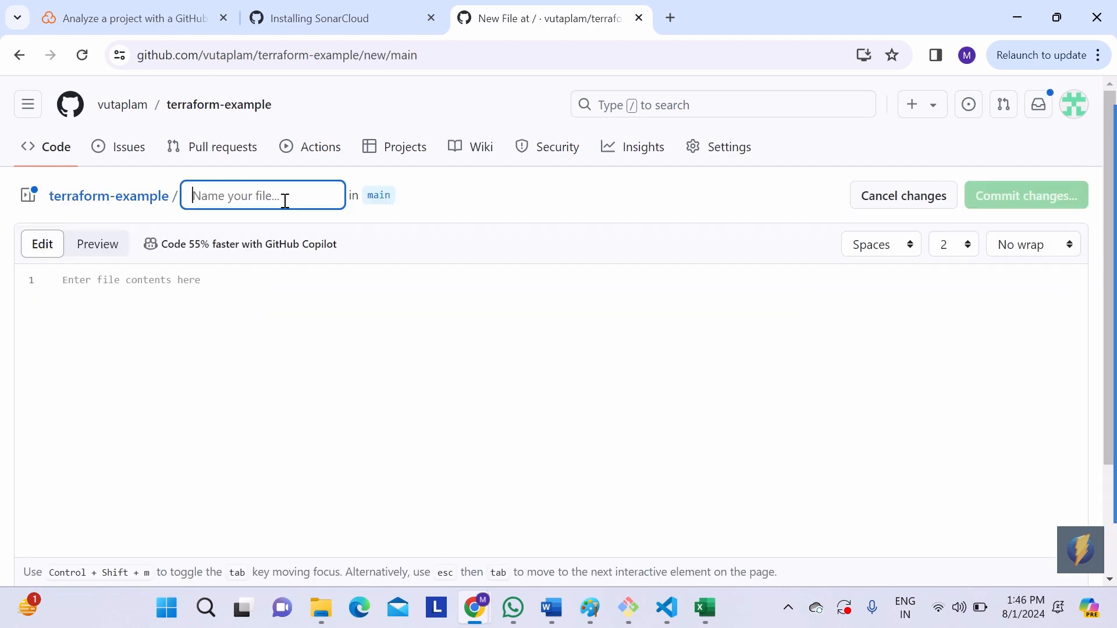
{"action": "type", "text": "."}
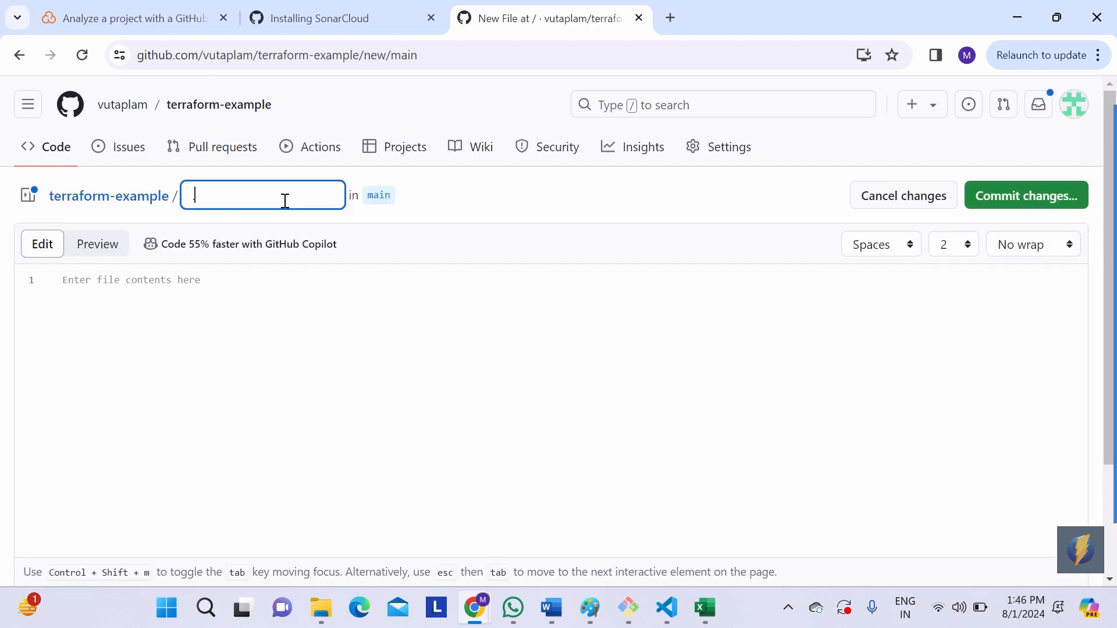
{"action": "type", "text": "github/wo"}
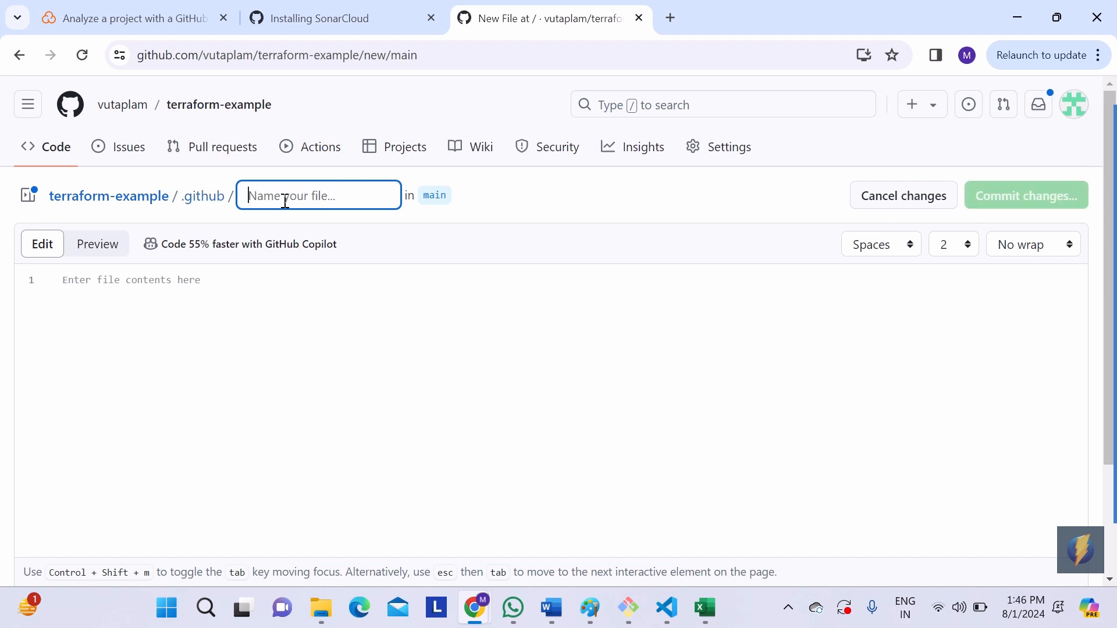
{"action": "type", "text": "rkfl"}
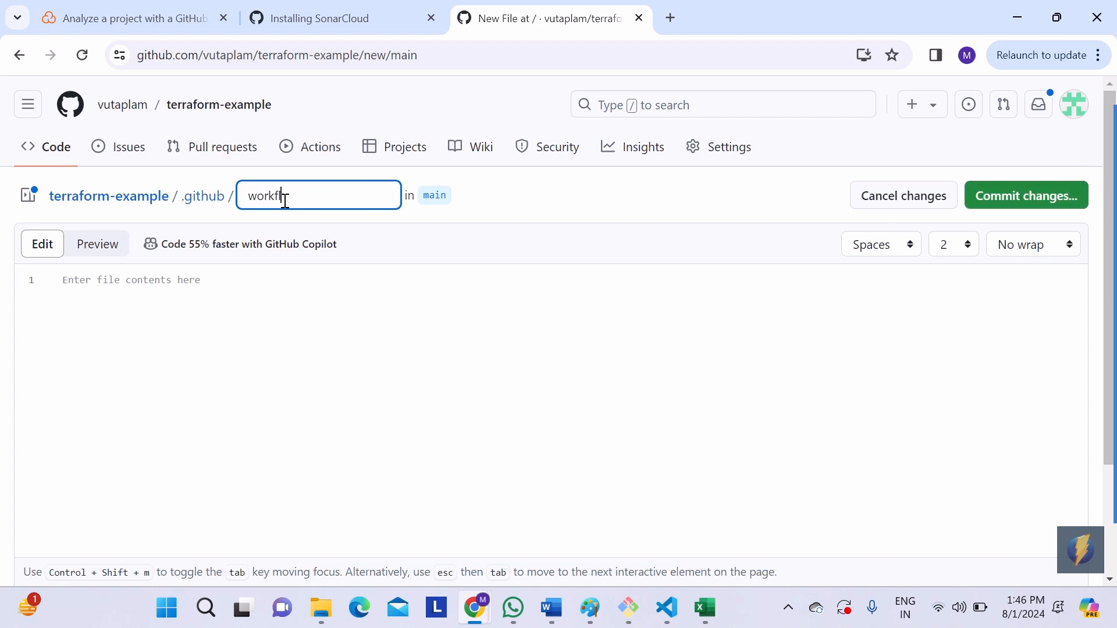
{"action": "type", "text": "ows/"}
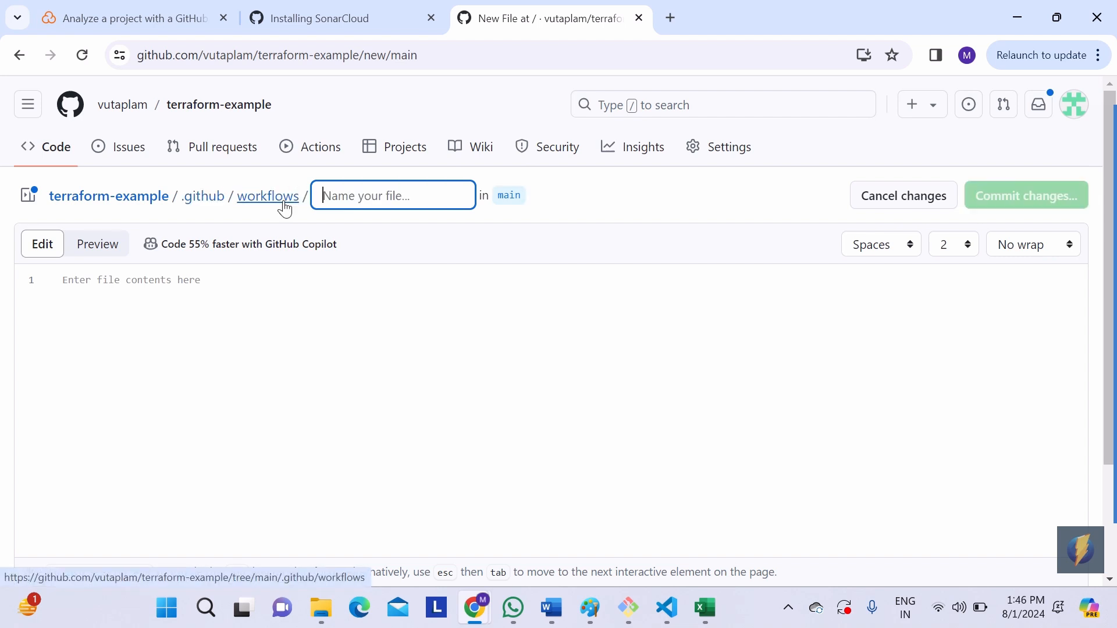
{"action": "type", "text": "sonar.yaml"}
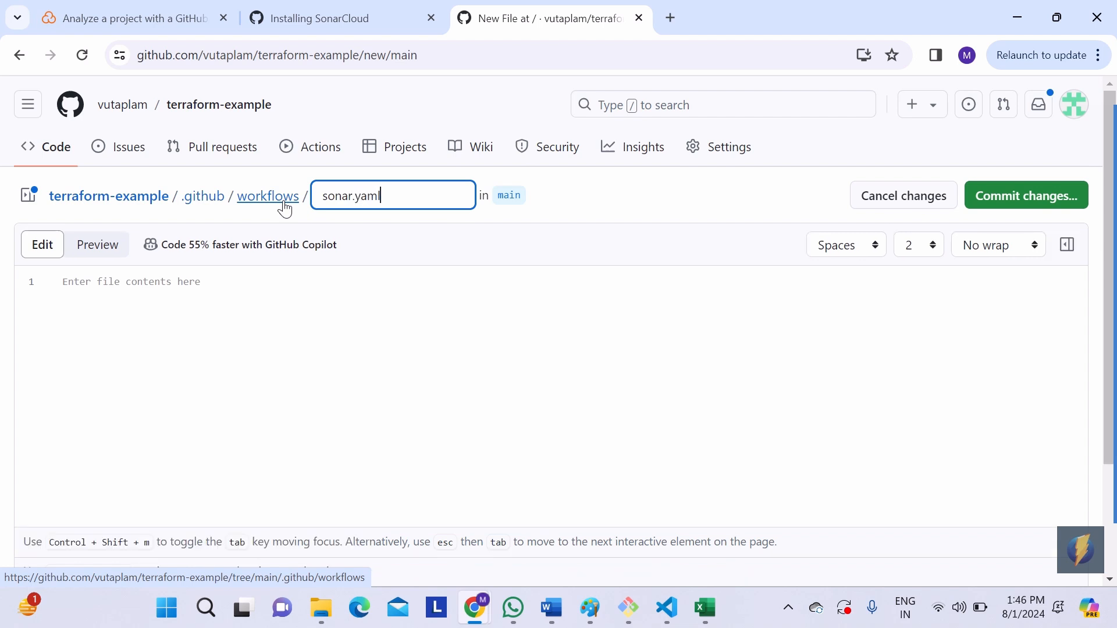
Step: Paste the SonarCloud build workflow into sonar.yaml and commit it directly to the main branch
{"action": "left_click", "coordinate": [206, 321]}
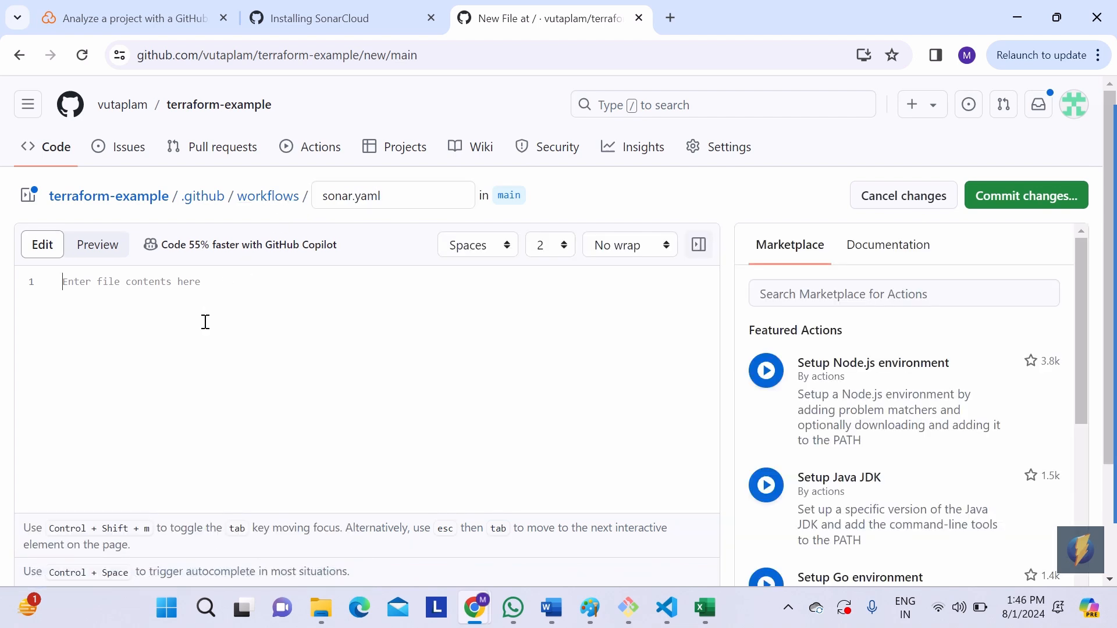
{"action": "type", "text": "name: Build on:   push:     branches:       - master   pull_request:     types: [opened, synchronize, reopened] jobs:   sonarcloud:     name: SonarCloud     runs-on: ubuntu-latest     steps:       - uses: actions/checkout@v3         with:           fetch-depth: 0  # Shallow clones should be disabled for a better relevancy of analysis       - name: SonarCloud Scan         uses: SonarSource/sonarcloud-github-action@master         env:           GITHUB_TOKEN: ${{ secrets.GITHUB_TOKEN }}  # Needed to get PR information, if any           SONAR_TOKEN: ${{ secrets.SONAR_TOKEN }}"}
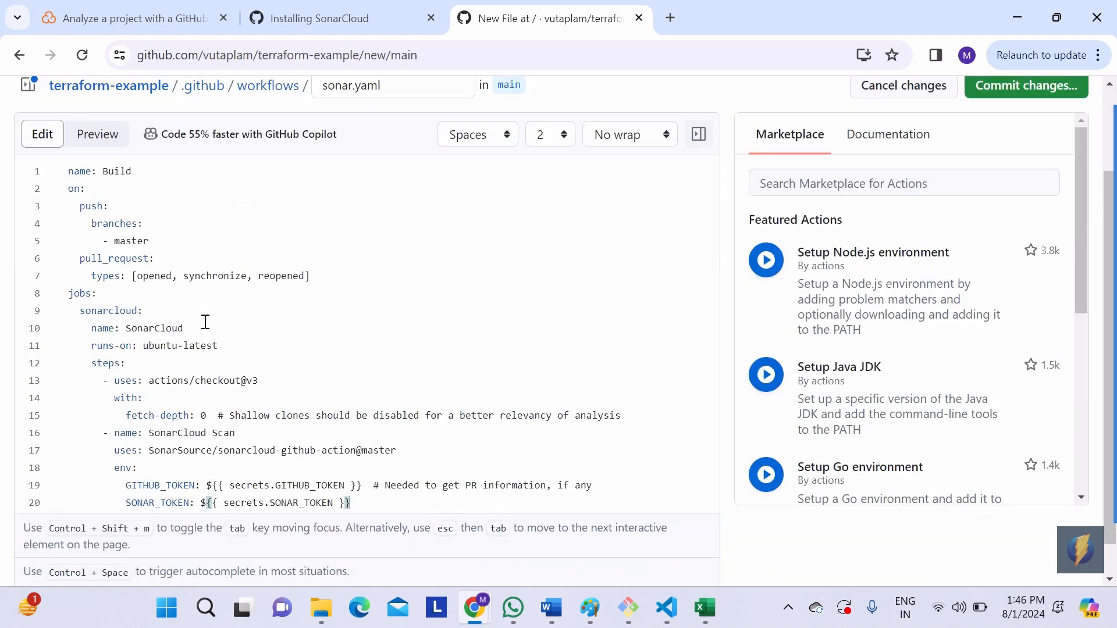
{"action": "scroll", "coordinate": [419, 269], "scroll_direction": "up", "scroll_amount": 2}
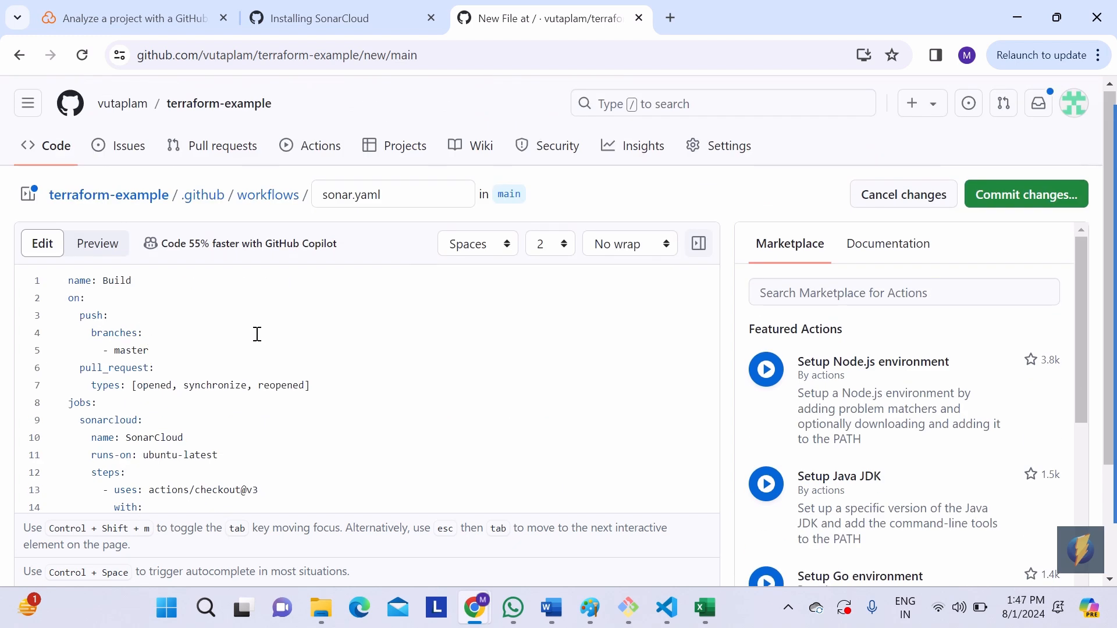
{"action": "scroll", "coordinate": [257, 334], "scroll_direction": "down", "scroll_amount": 2}
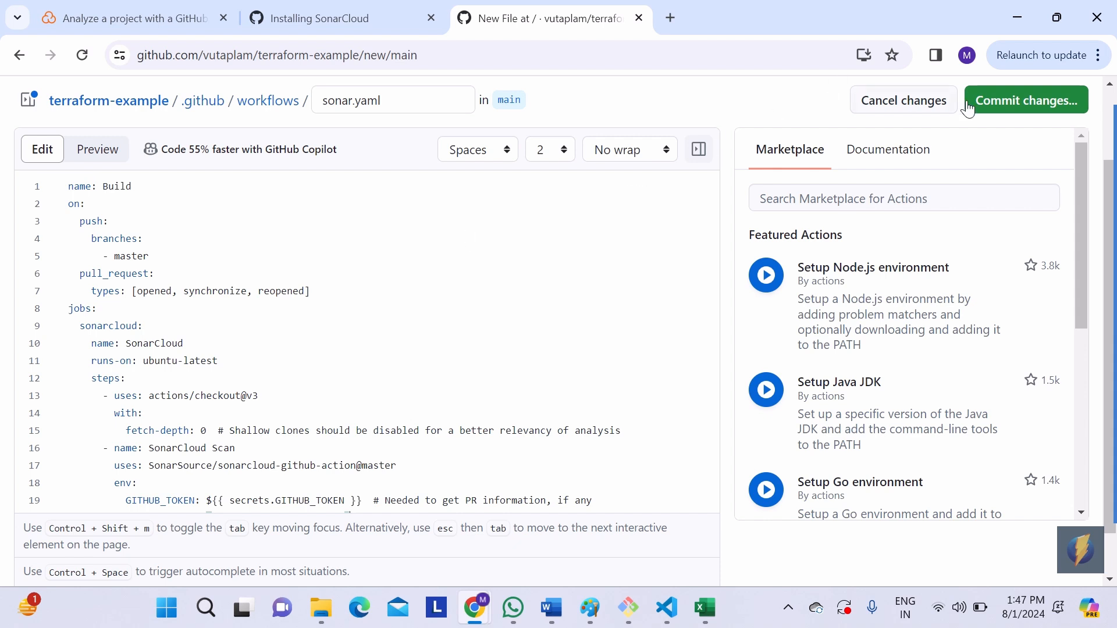
{"action": "left_click", "coordinate": [1002, 108]}
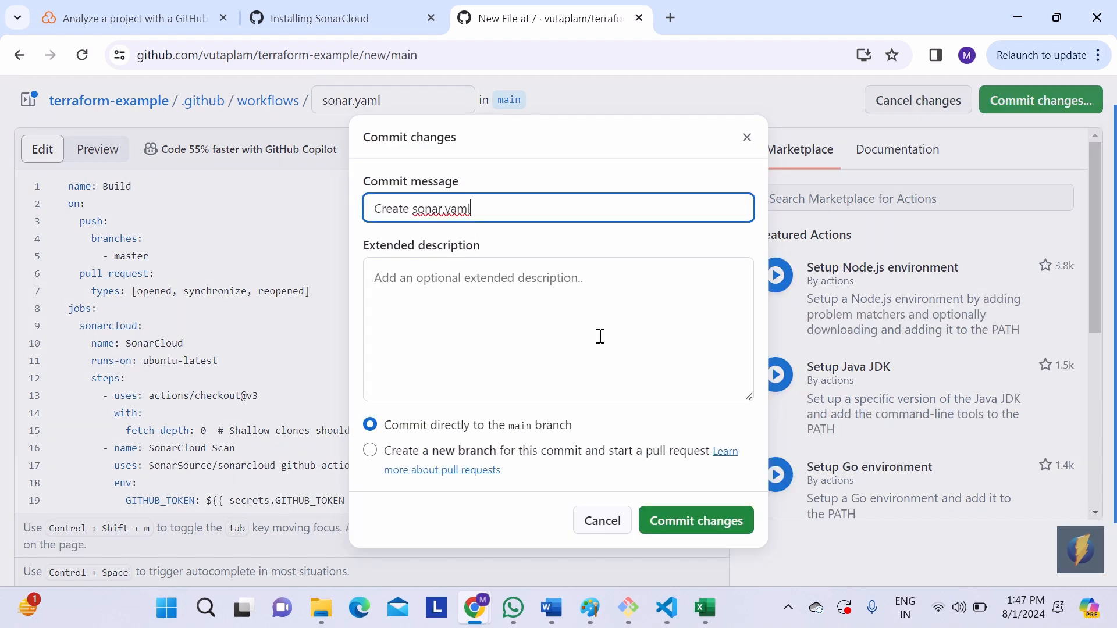
{"action": "left_click", "coordinate": [686, 531]}
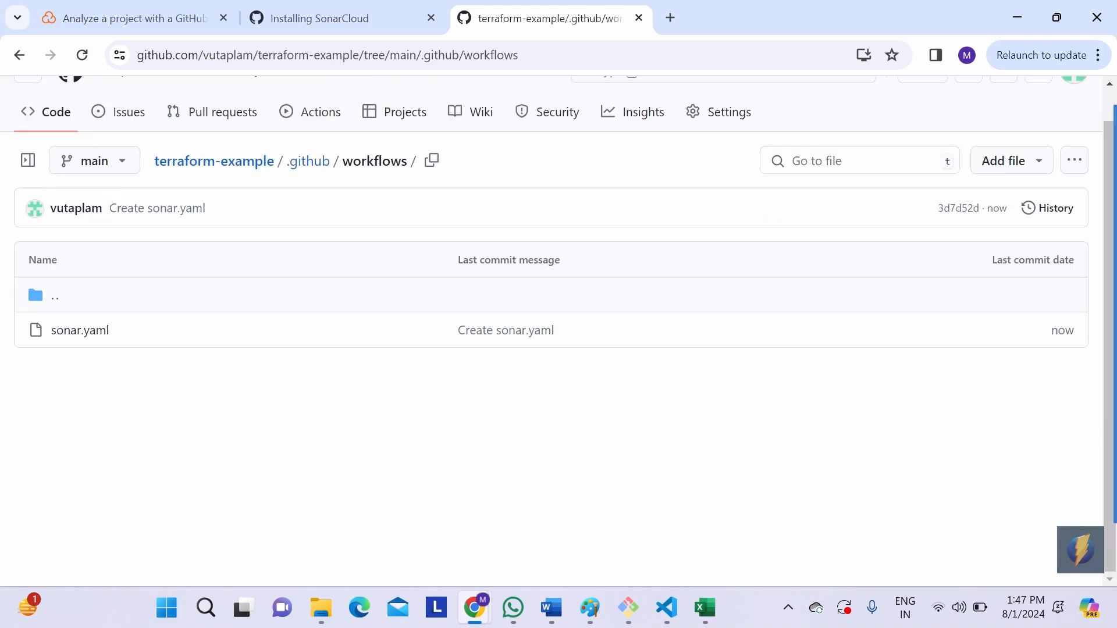
Step: Go to the sonar-project.properties section of the SonarCloud instructions and copy its configuration block
{"action": "left_click", "coordinate": [177, 13]}
{"action": "scroll", "coordinate": [361, 395], "scroll_direction": "down", "scroll_amount": 2}
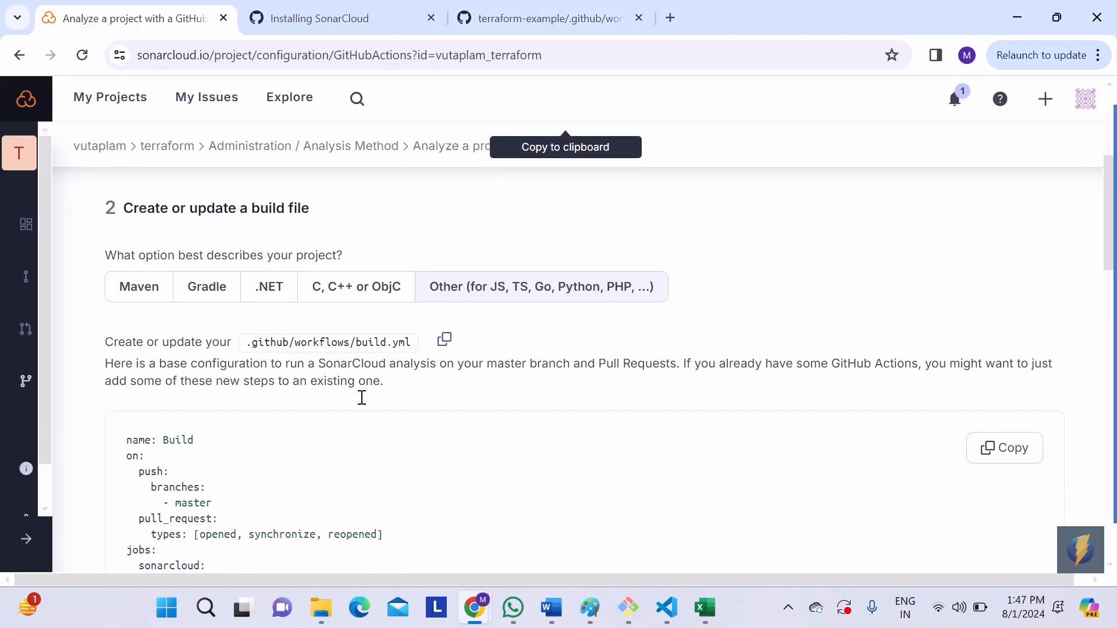
{"action": "scroll", "coordinate": [361, 397], "scroll_direction": "down", "scroll_amount": 5}
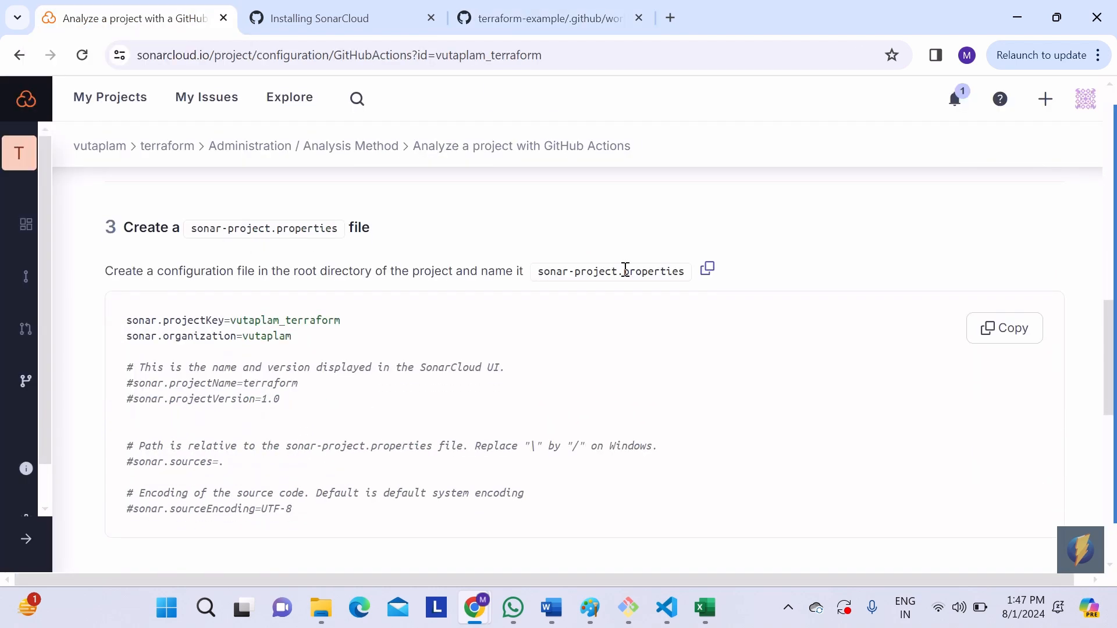
{"action": "left_click", "coordinate": [1008, 333]}
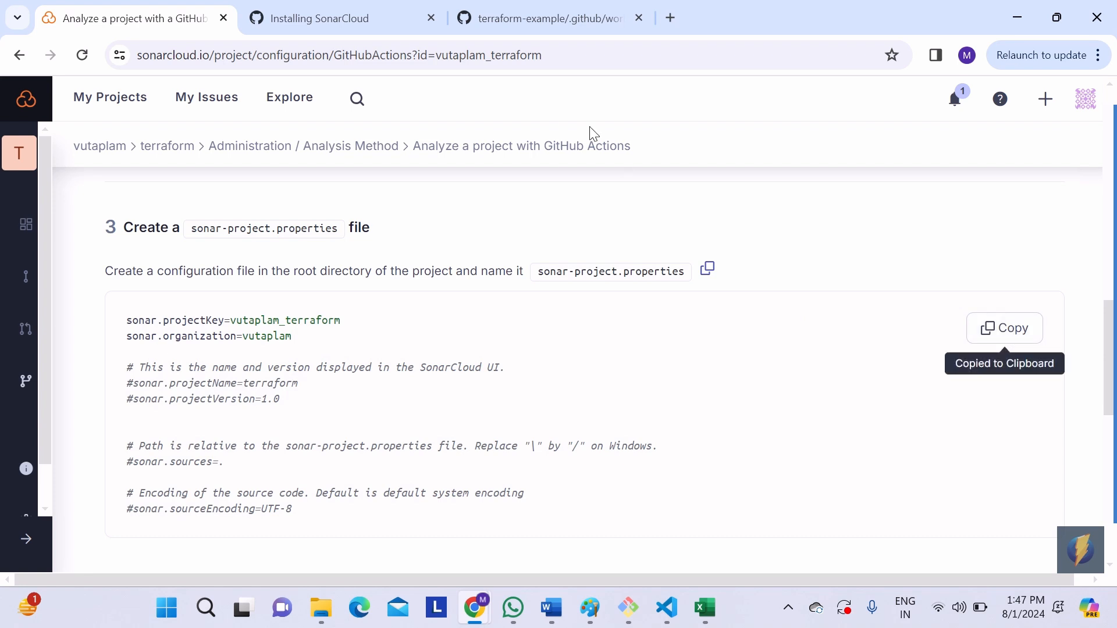
Step: Create a new file in the terraform-example root directory and name it sonar-project.properties, using the file name copied from SonarCloud
{"action": "left_click", "coordinate": [566, 19]}
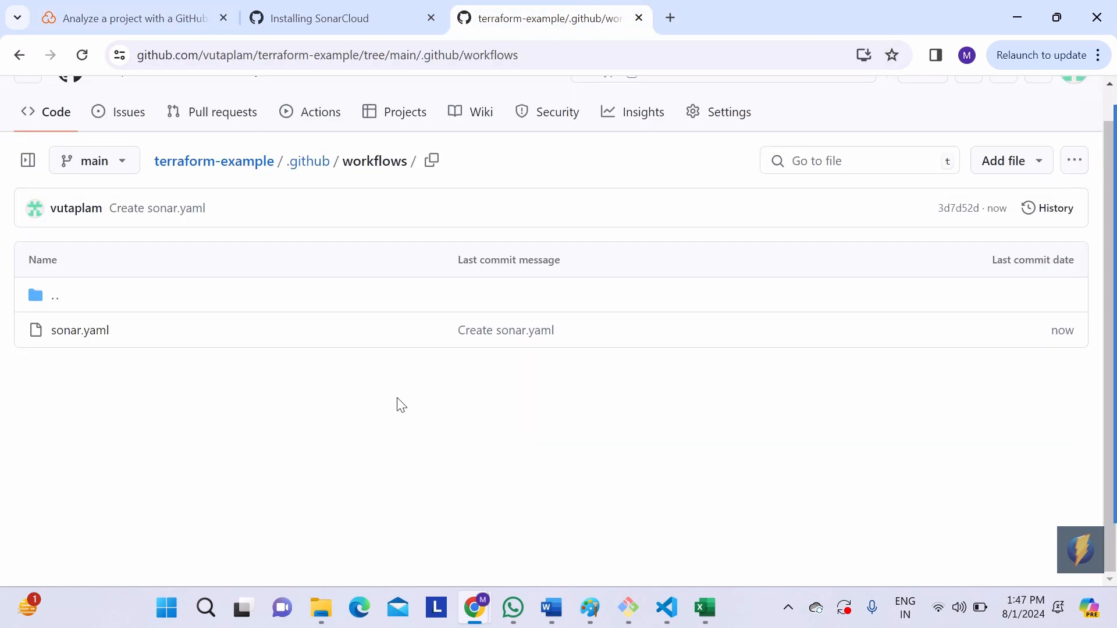
{"action": "left_click", "coordinate": [250, 174]}
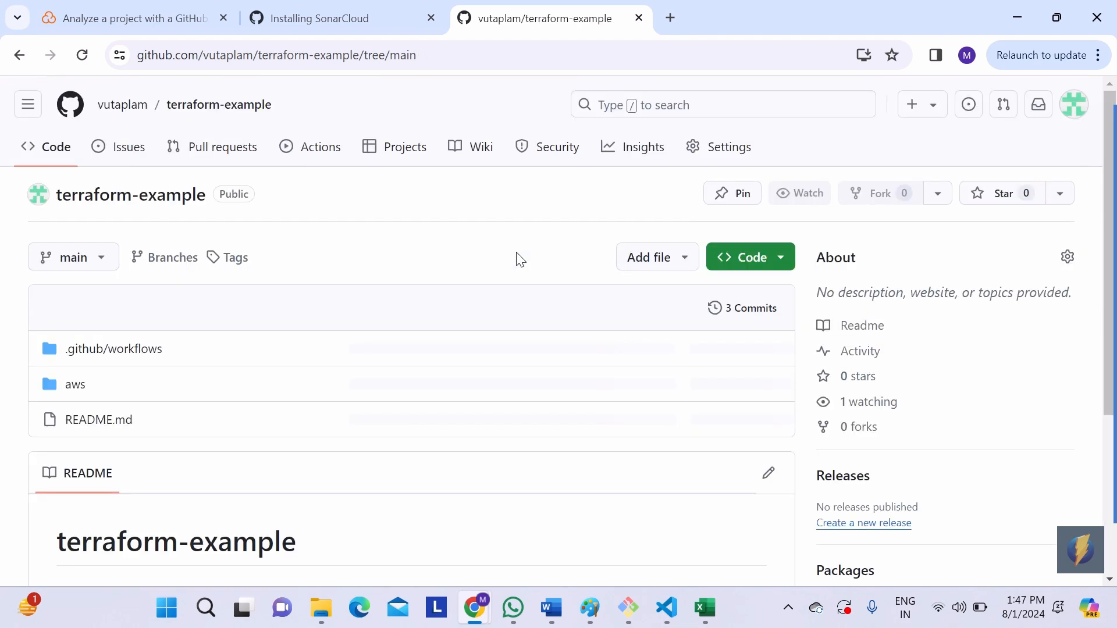
{"action": "left_click", "coordinate": [652, 267]}
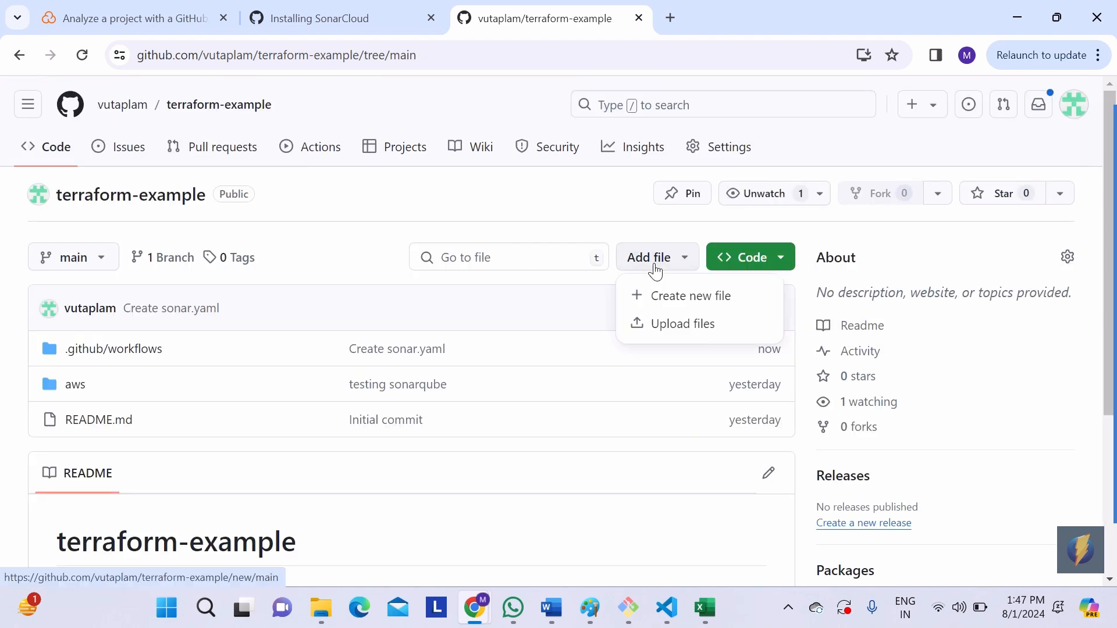
{"action": "left_click", "coordinate": [666, 299]}
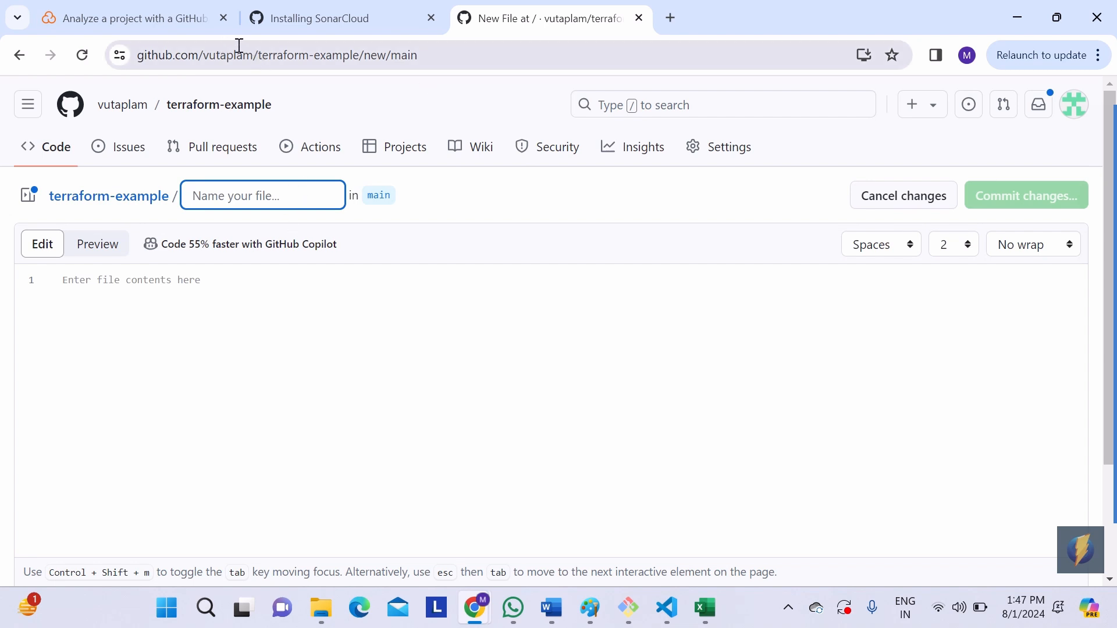
{"action": "left_click", "coordinate": [187, 24]}
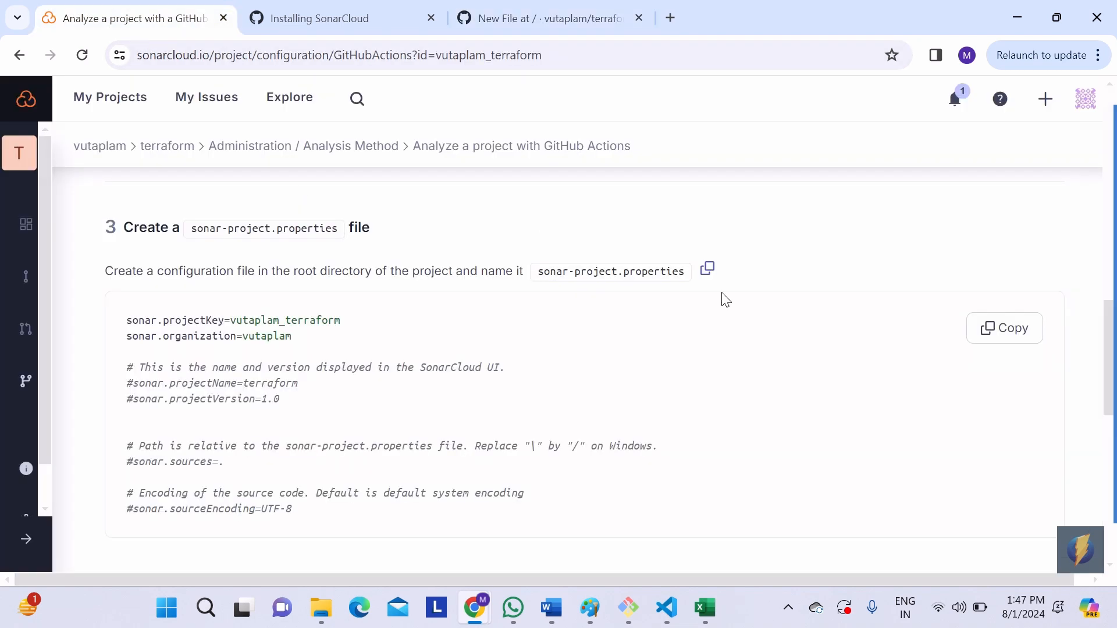
{"action": "left_click", "coordinate": [707, 269]}
{"action": "left_click", "coordinate": [577, 16]}
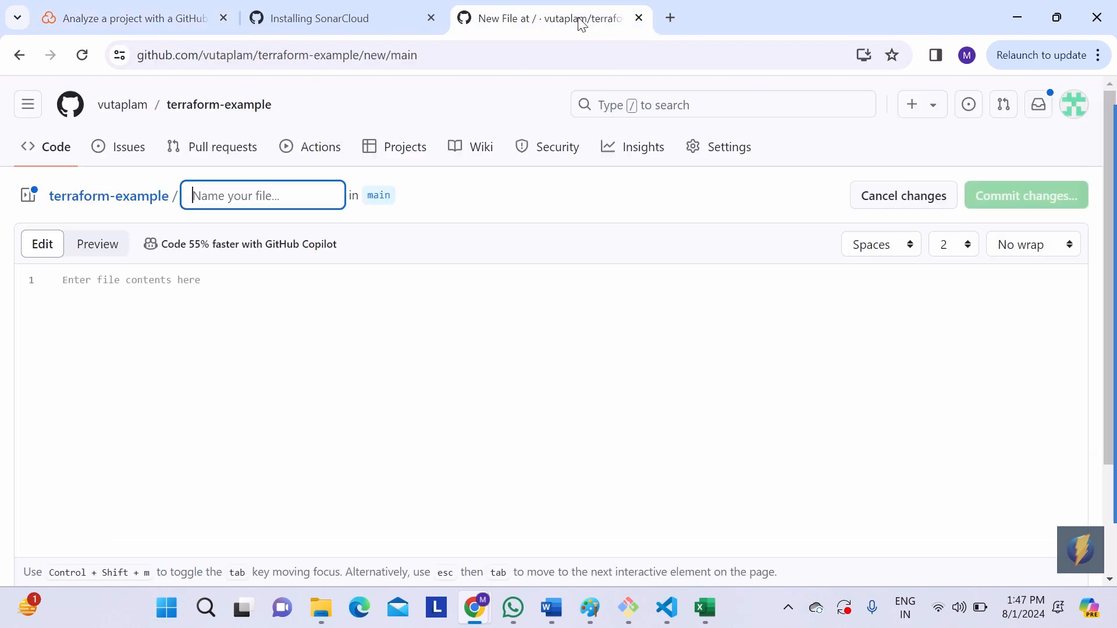
{"action": "key", "text": "ctrl+v"}
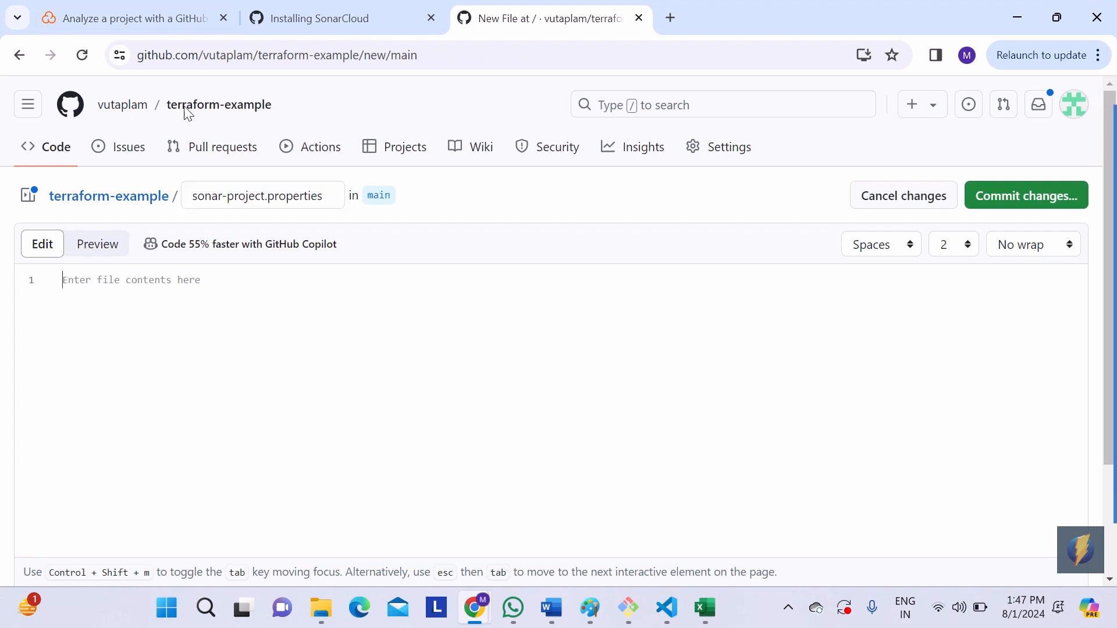
Step: Copy the sonar-project.properties configuration block from the SonarCloud instructions and paste it into the new file in the terraform-example repository
{"action": "left_click", "coordinate": [150, 22]}
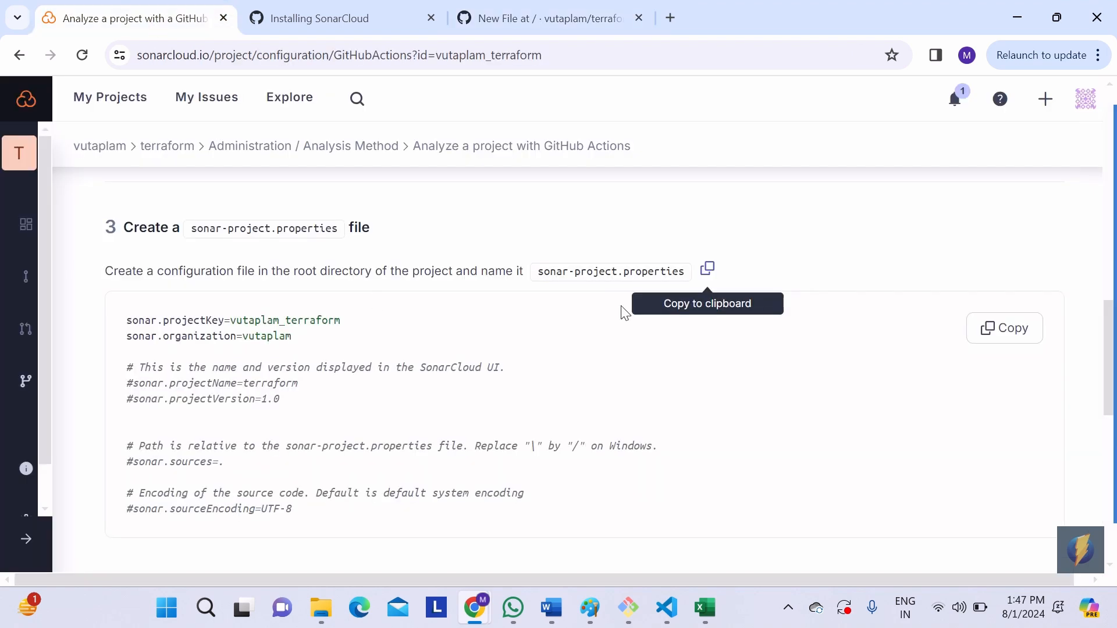
{"action": "left_click", "coordinate": [1022, 342]}
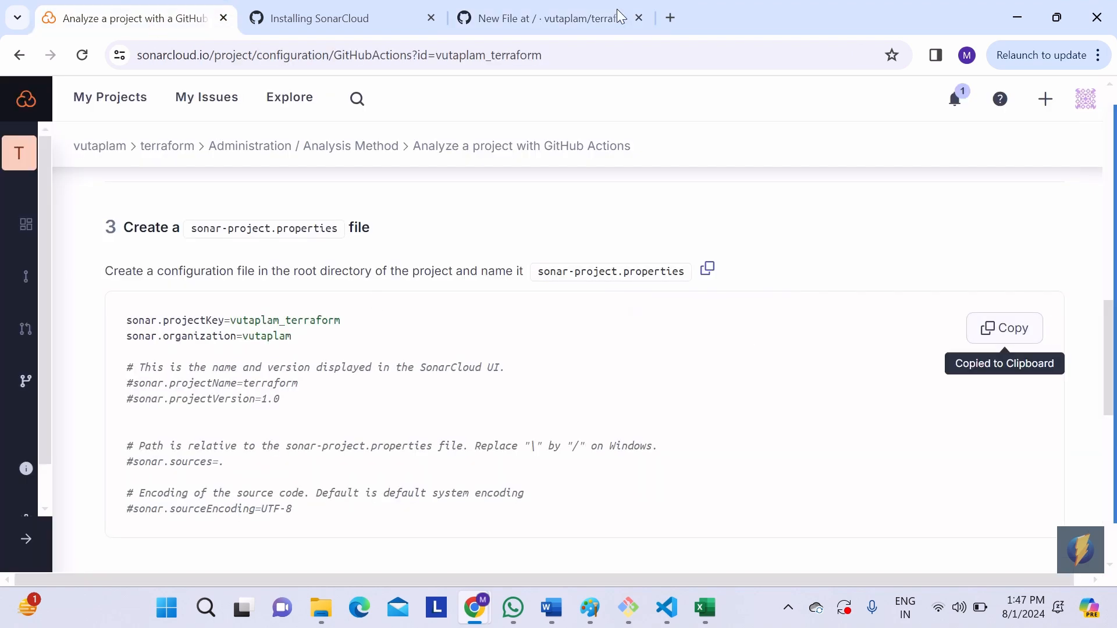
{"action": "left_click", "coordinate": [511, 22]}
{"action": "left_click", "coordinate": [455, 312]}
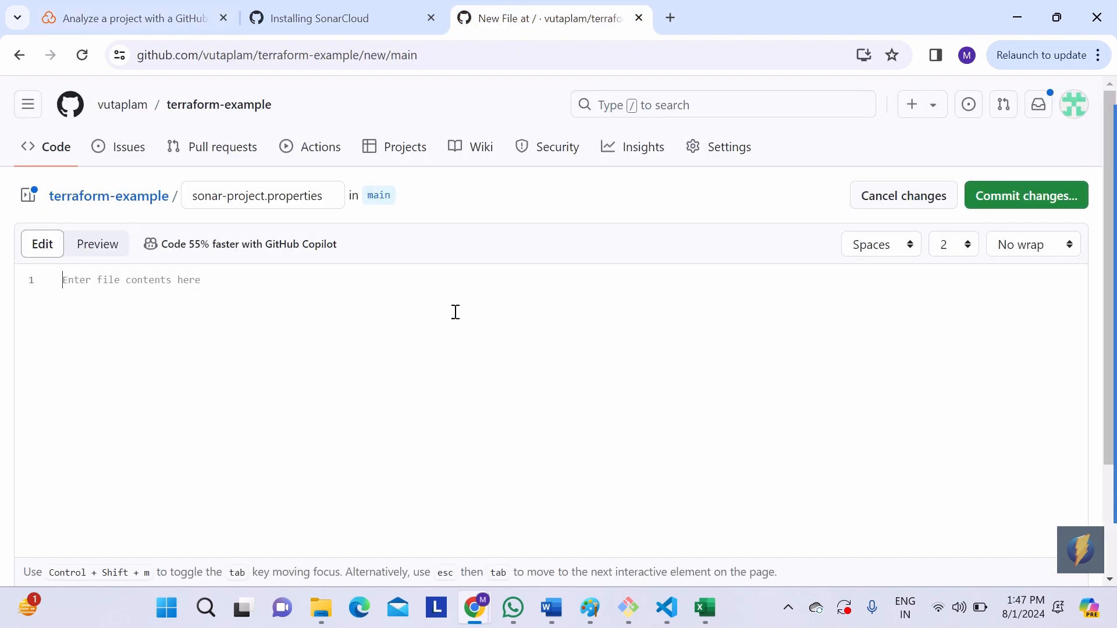
{"action": "key", "text": "ctrl+v"}
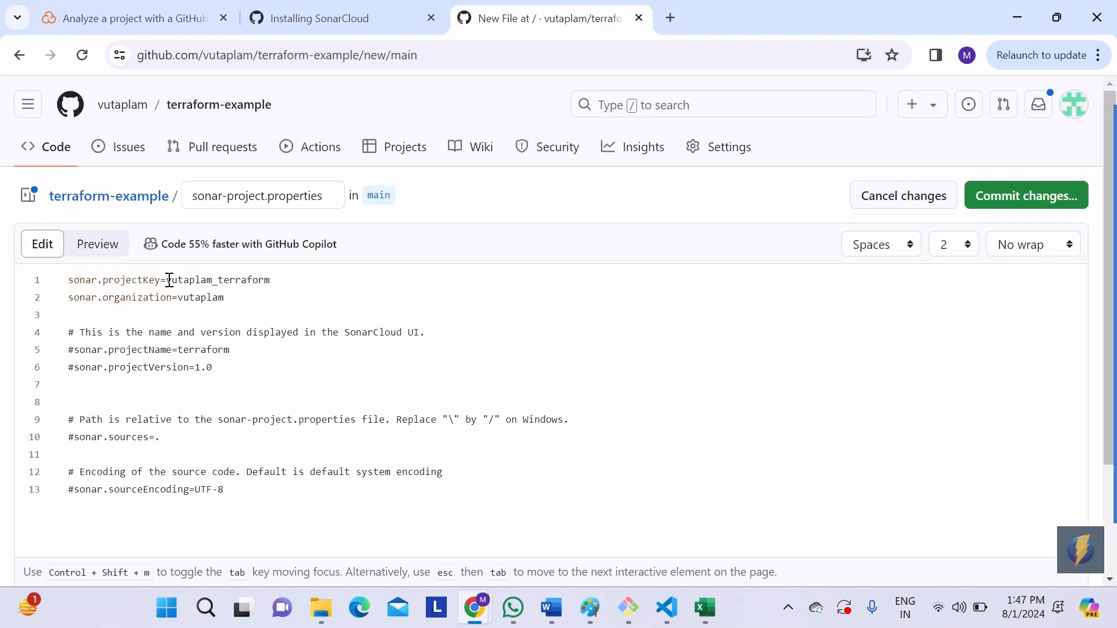
Step: Look up the project key and organization key on the terraform project's SonarCloud information page and compare them with the values in sonar-project.properties
{"action": "left_click", "coordinate": [151, 12]}
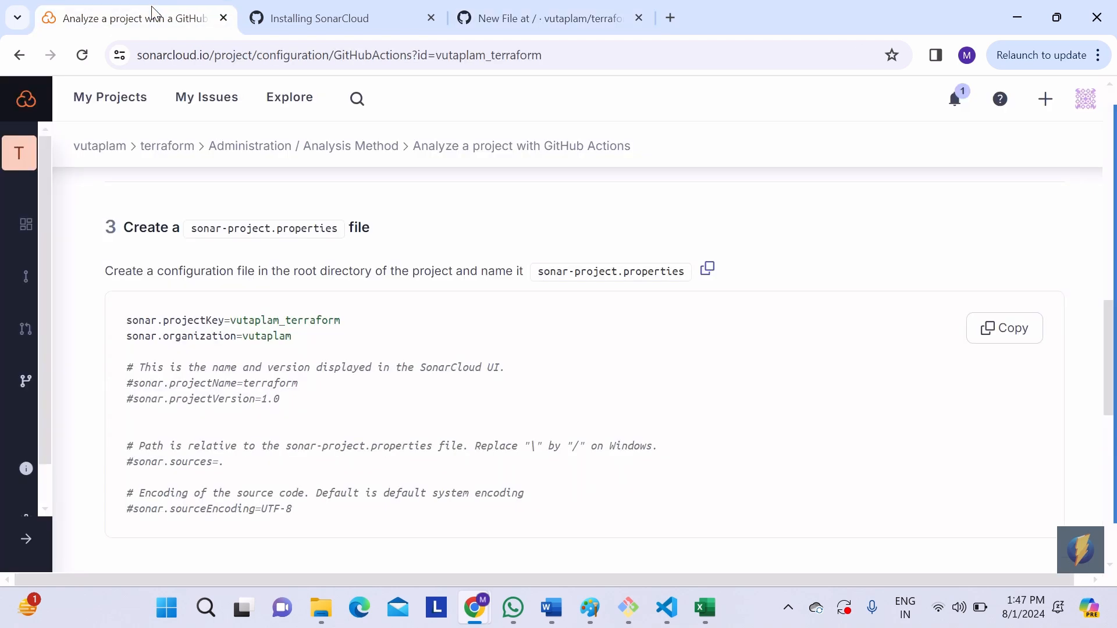
{"action": "left_click", "coordinate": [127, 122]}
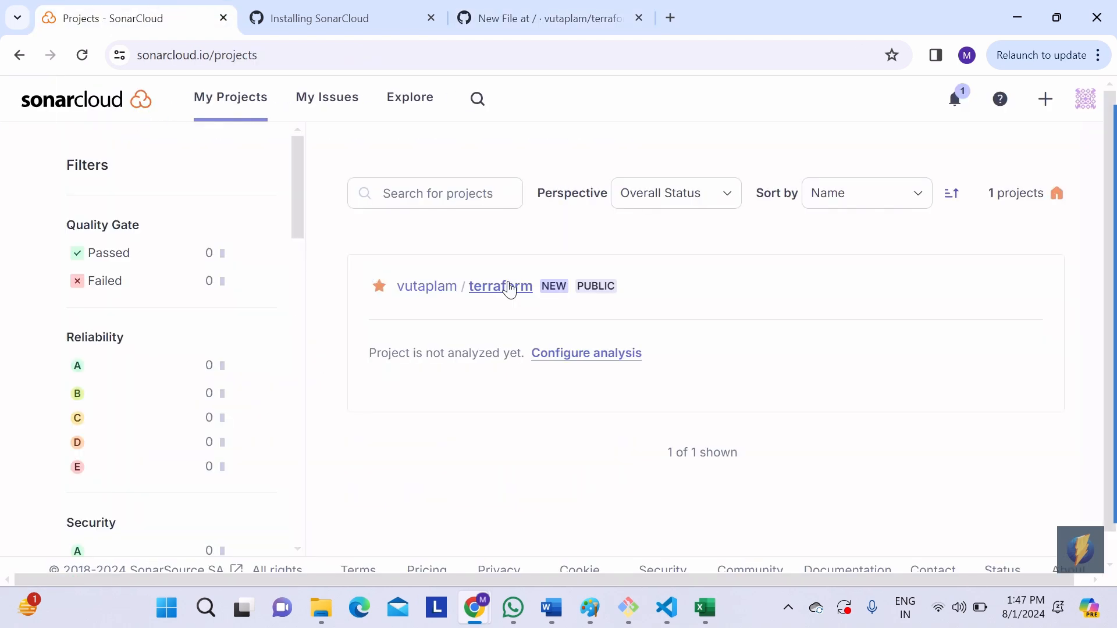
{"action": "left_click", "coordinate": [510, 288]}
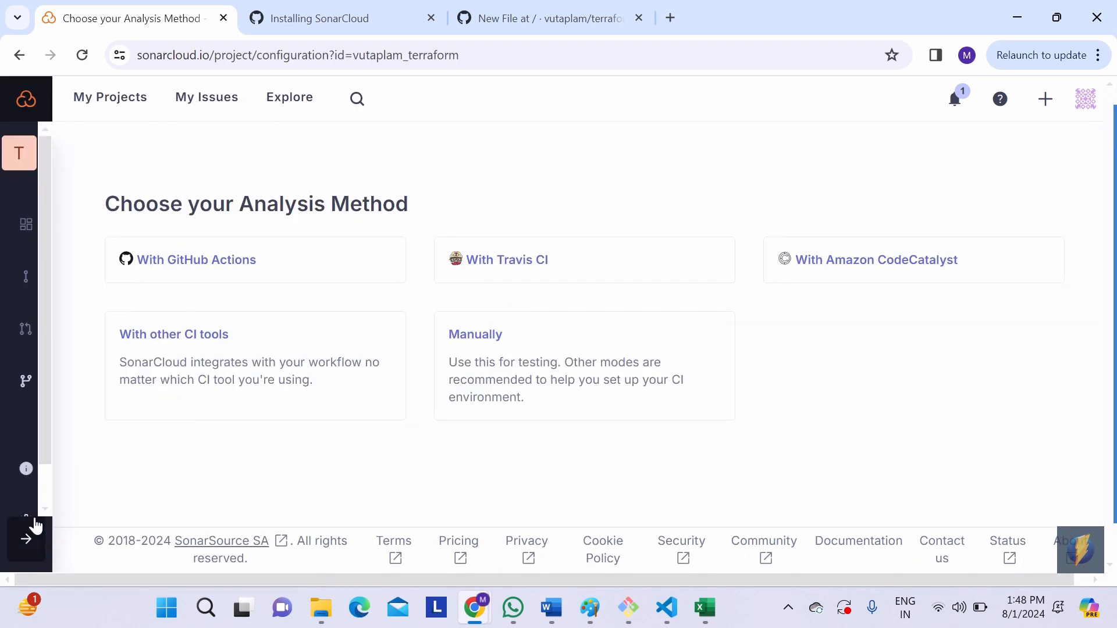
{"action": "left_click", "coordinate": [27, 538]}
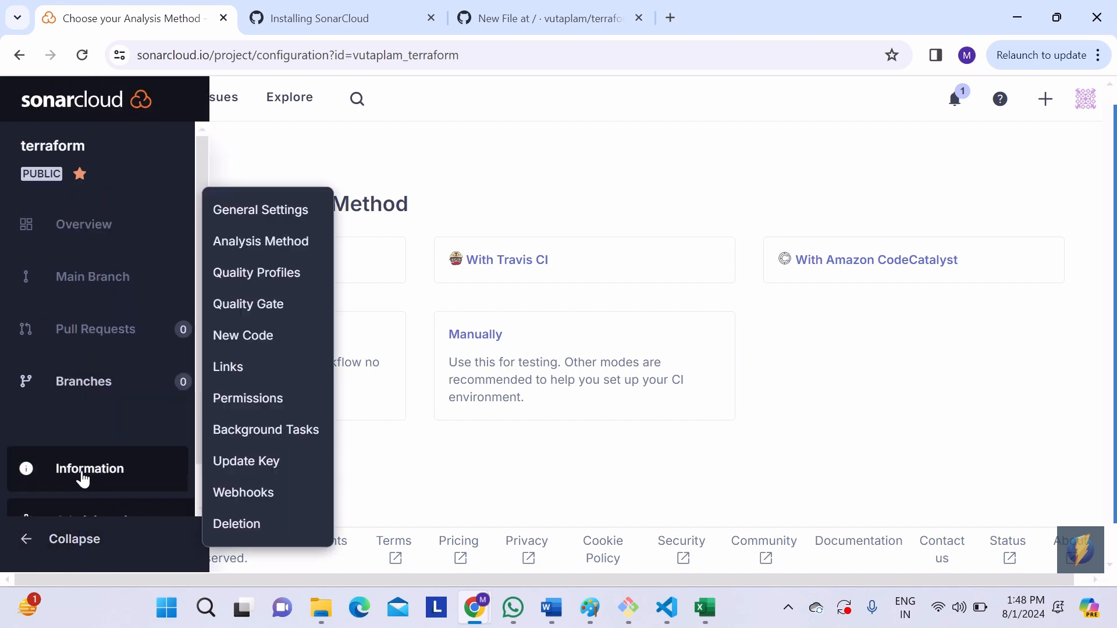
{"action": "left_click", "coordinate": [86, 466]}
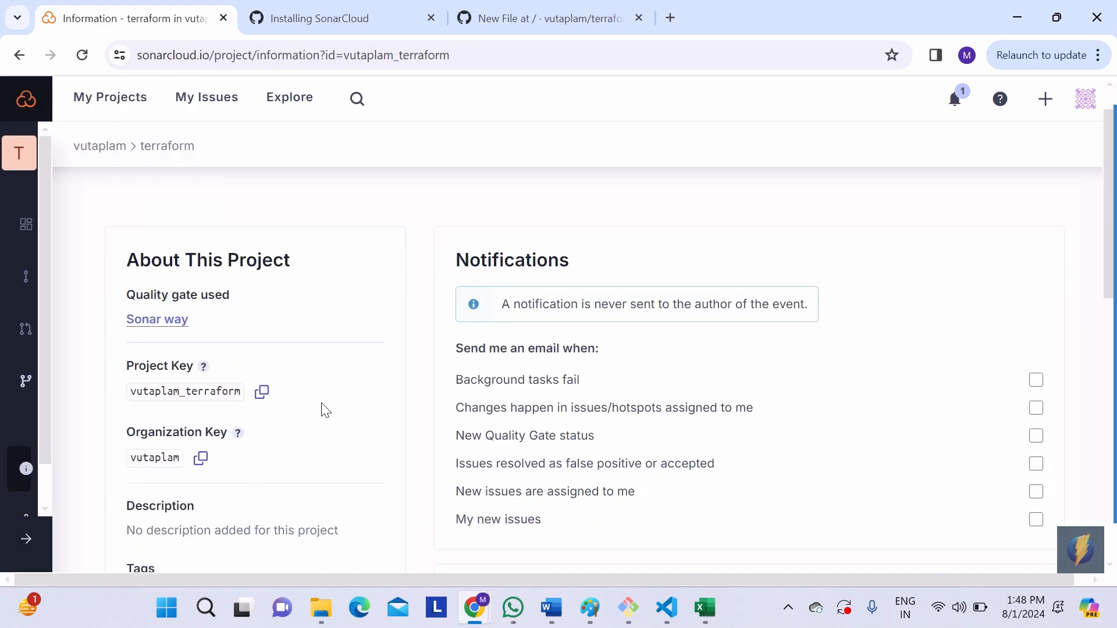
{"action": "double_click", "coordinate": [178, 367]}
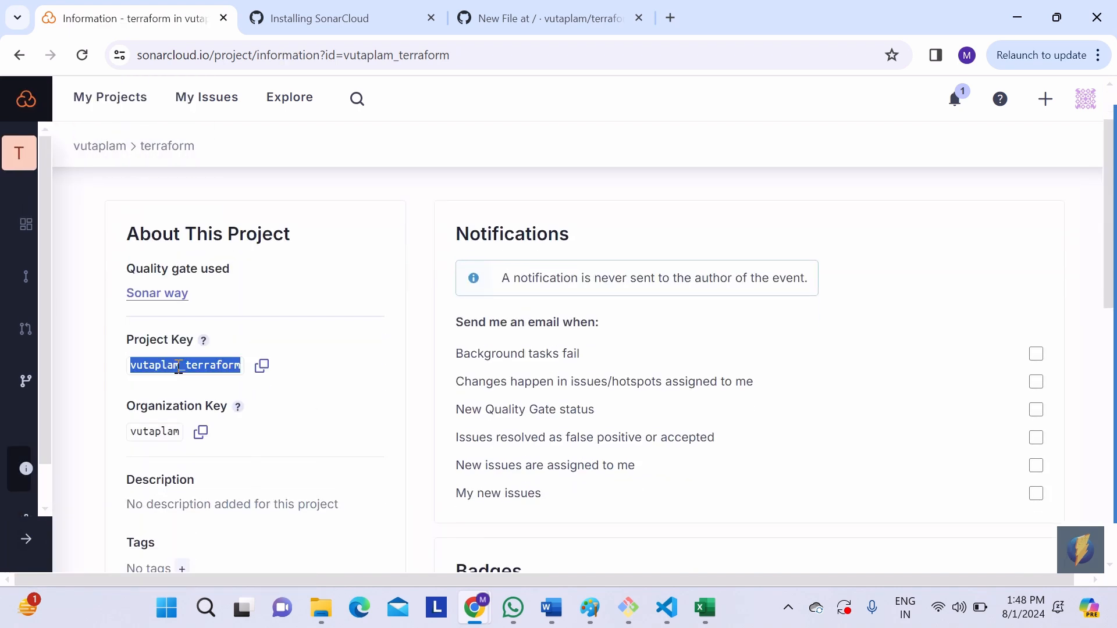
{"action": "left_click", "coordinate": [499, 26]}
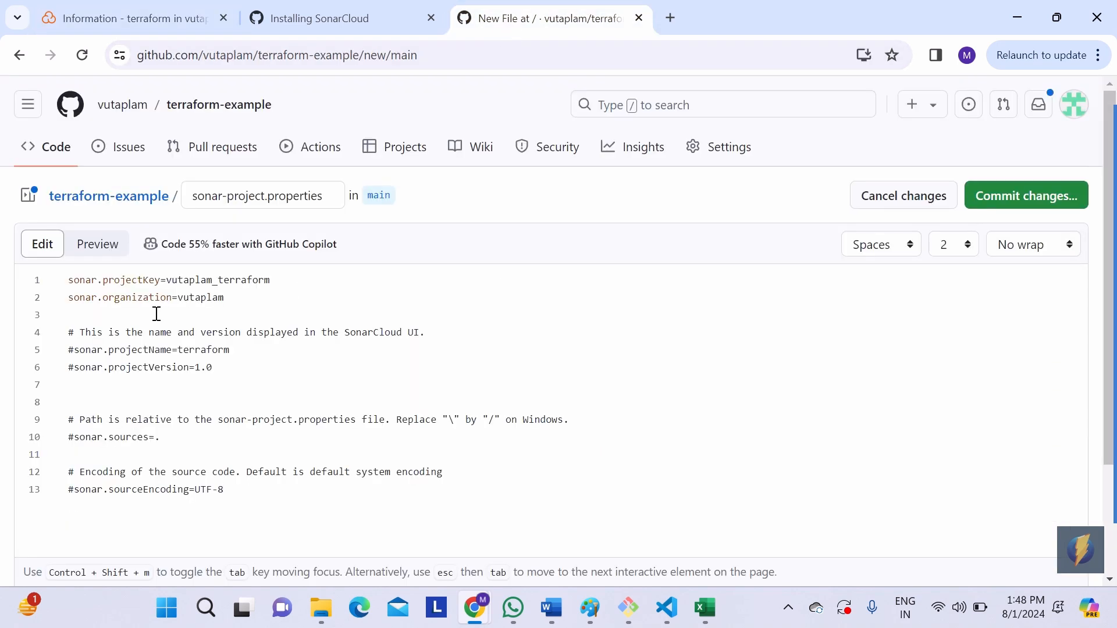
{"action": "double_click", "coordinate": [206, 298]}
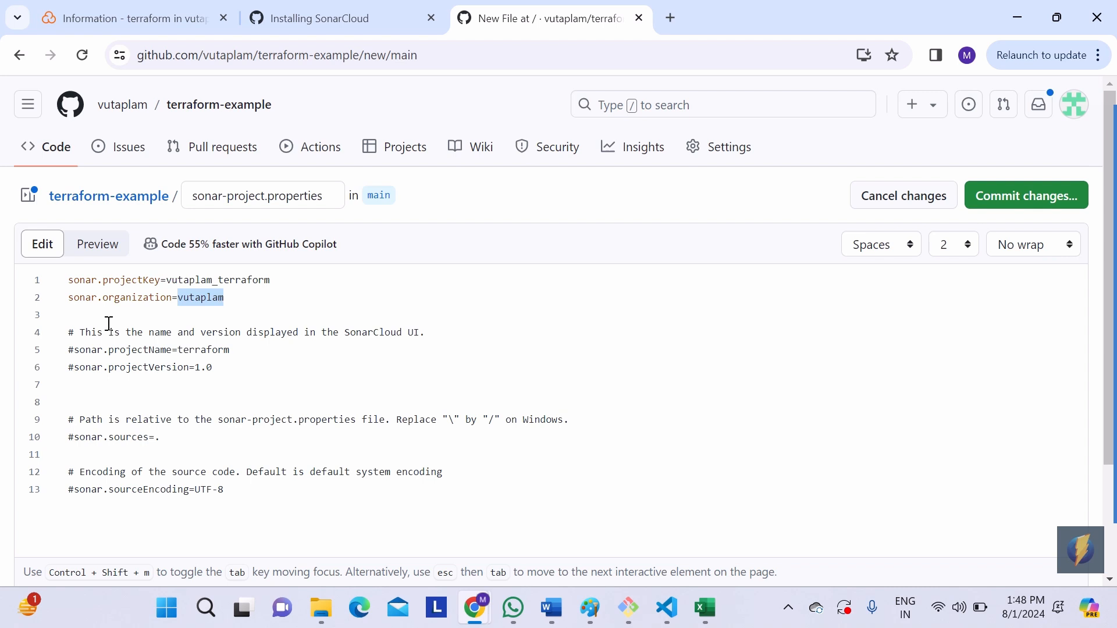
Step: Delete the commented lines below sonar.organization in sonar-project.properties and commit the file directly to the main branch
{"action": "left_click", "coordinate": [62, 267]}
{"action": "left_click_drag", "start_coordinate": [69, 329], "coordinate": [361, 499]}
{"action": "key", "text": "BackSpace"}
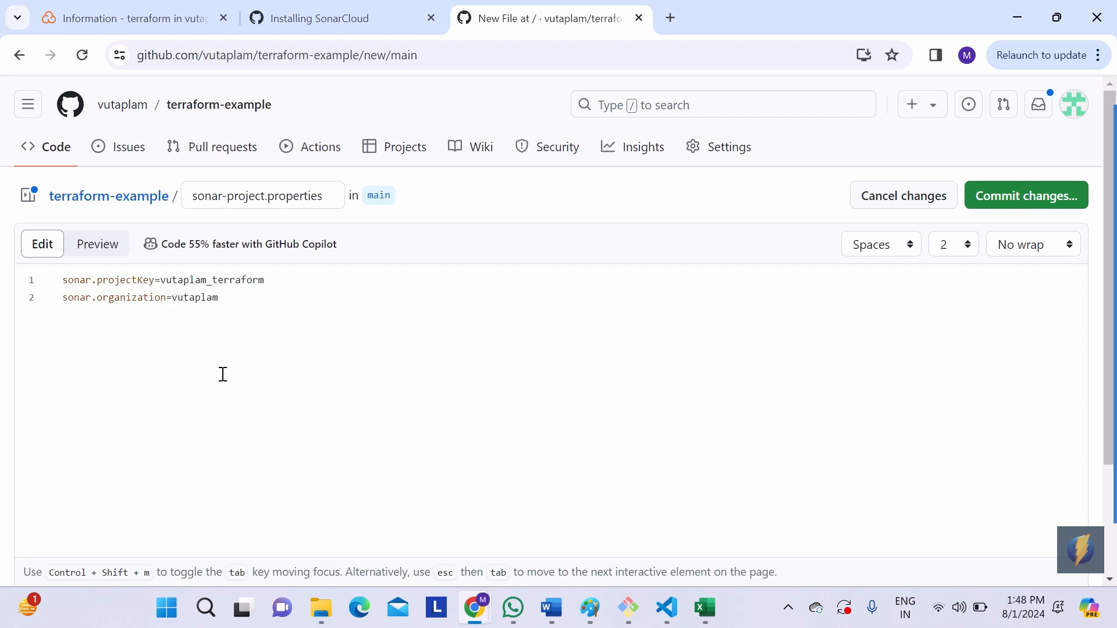
{"action": "left_click", "coordinate": [1001, 201]}
{"action": "left_click", "coordinate": [721, 526]}
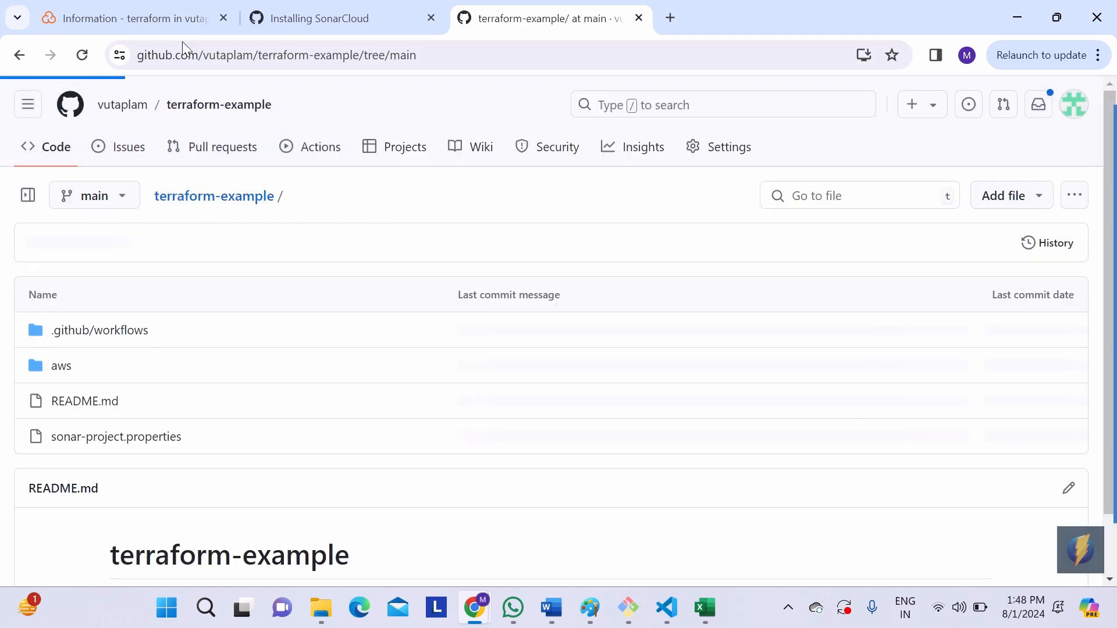
Step: Check the analysis status of the terraform project in the SonarCloud project list
{"action": "left_click", "coordinate": [170, 24]}
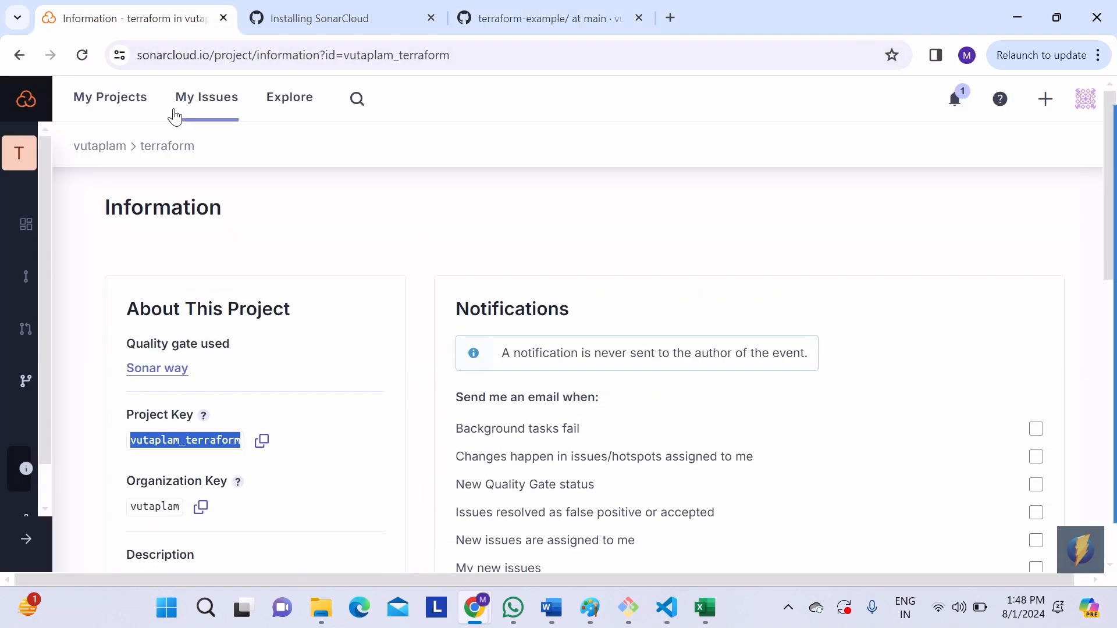
{"action": "left_click", "coordinate": [131, 102]}
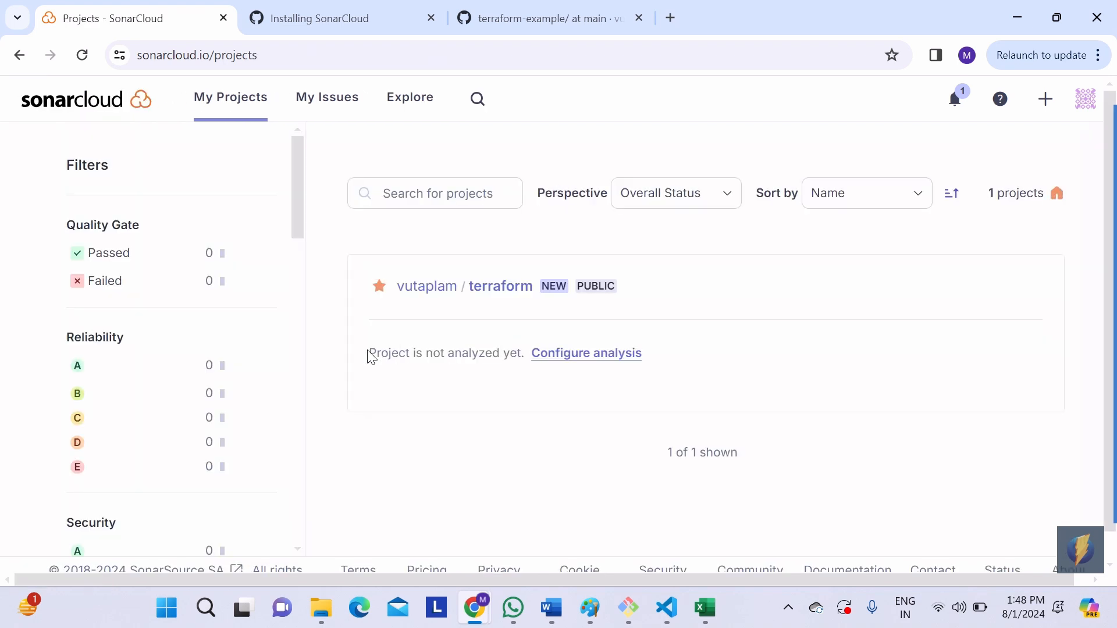
{"action": "left_click_drag", "start_coordinate": [371, 356], "coordinate": [511, 353]}
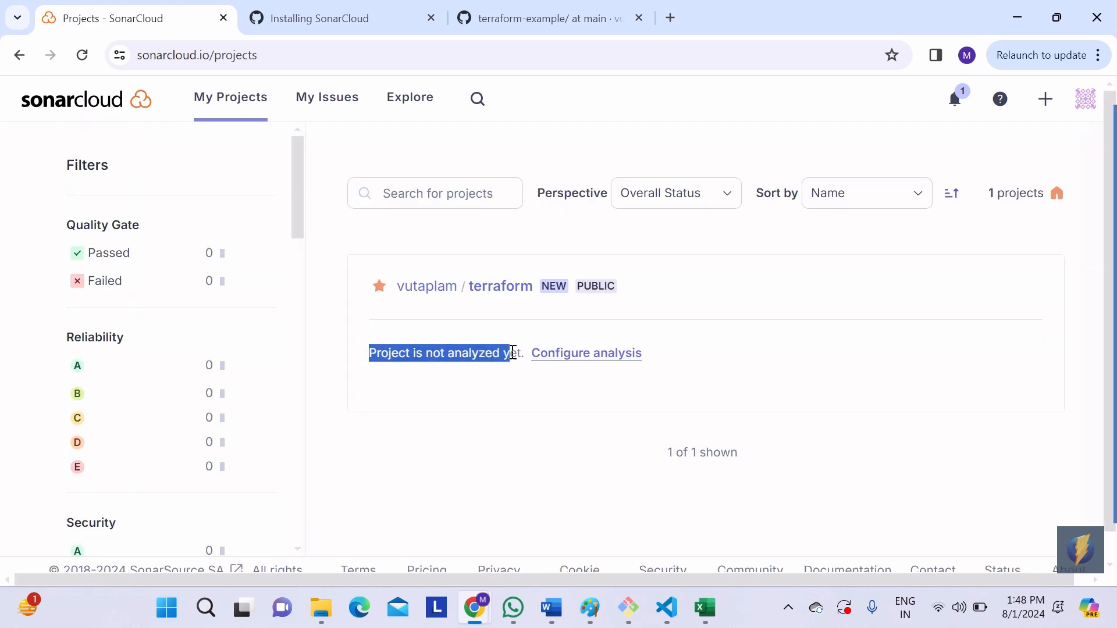
Step: Open sonar.yaml from .github/workflows in the terraform-example repository on GitHub and examine its push branch filter
{"action": "left_click", "coordinate": [538, 24]}
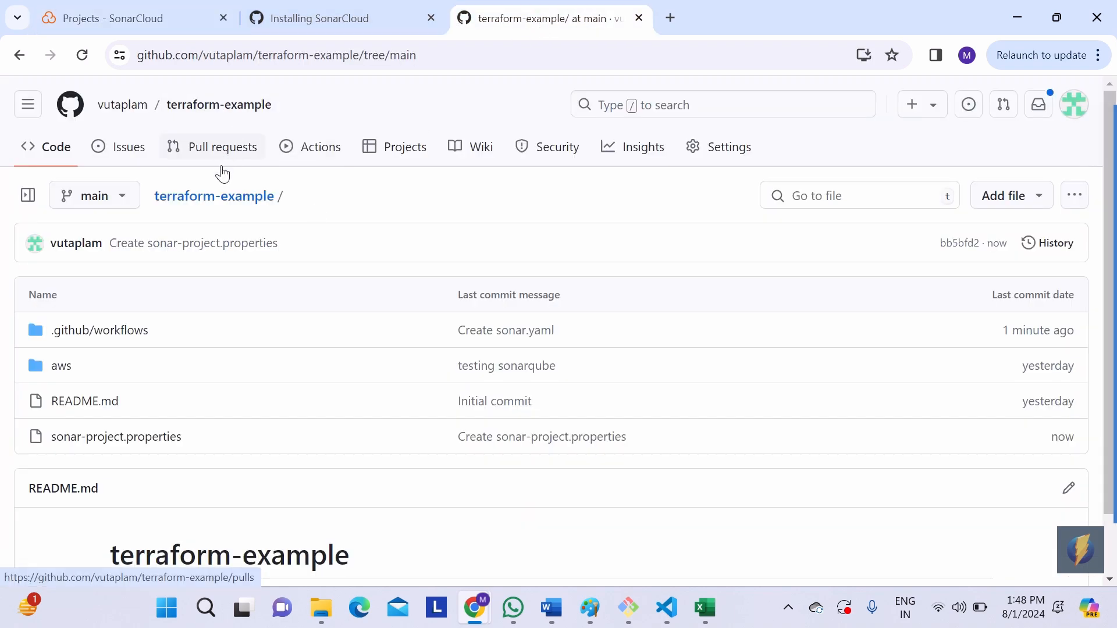
{"action": "left_click", "coordinate": [216, 201]}
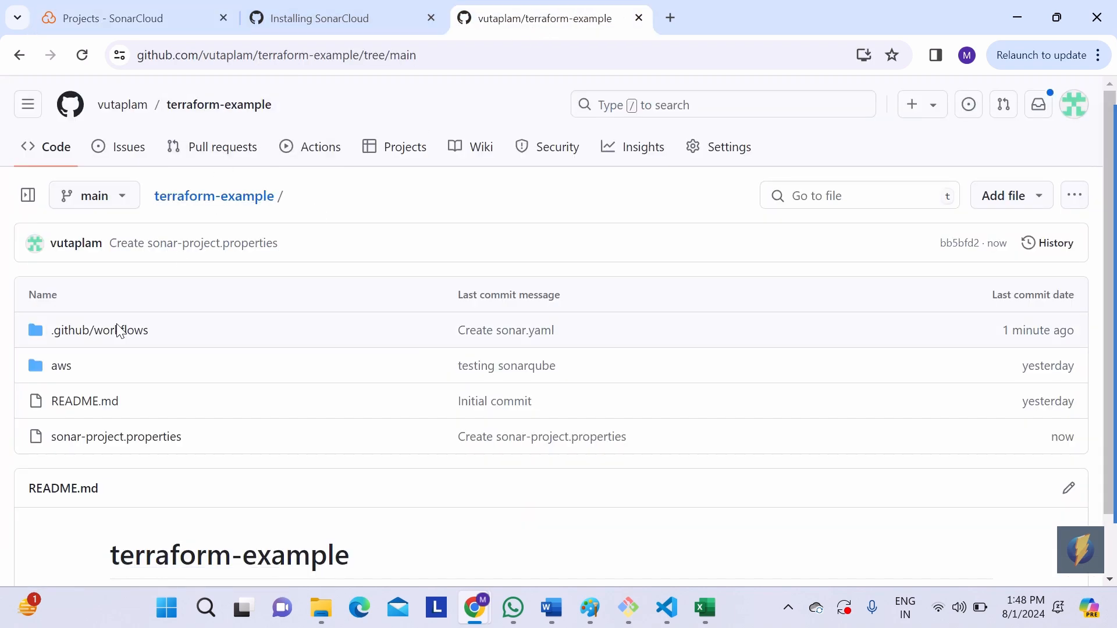
{"action": "left_click", "coordinate": [120, 356]}
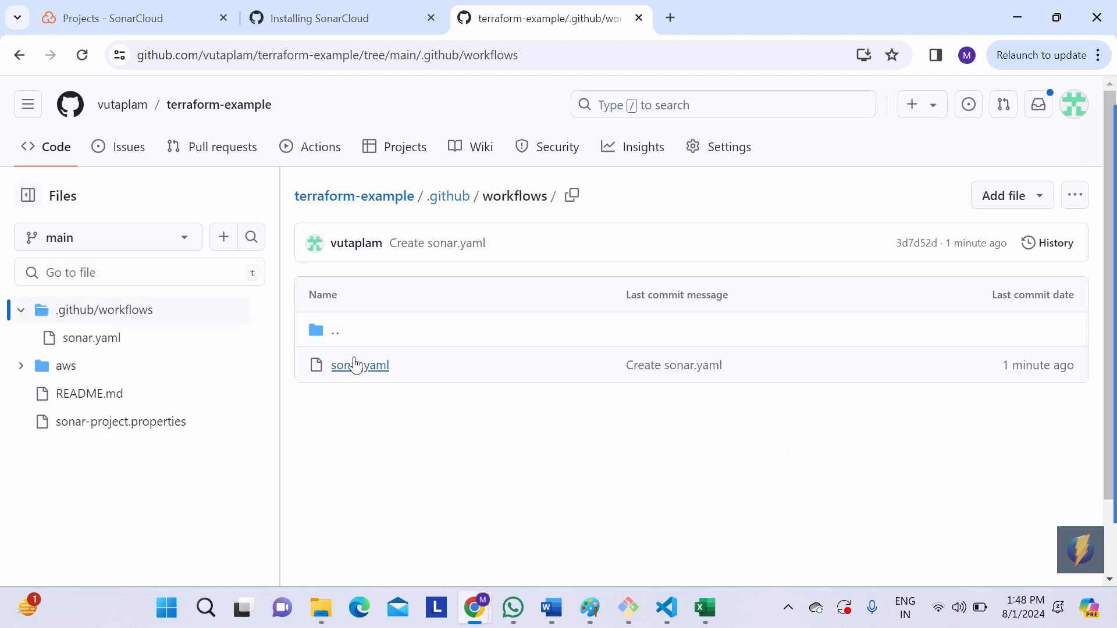
{"action": "left_click", "coordinate": [356, 365]}
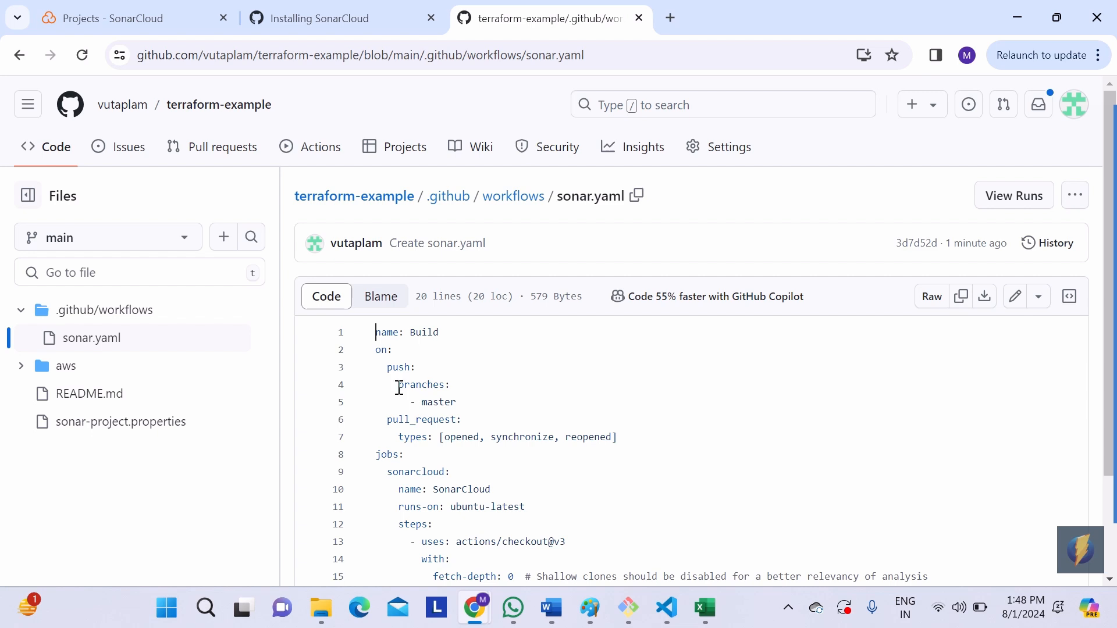
{"action": "left_click_drag", "start_coordinate": [399, 387], "coordinate": [457, 400]}
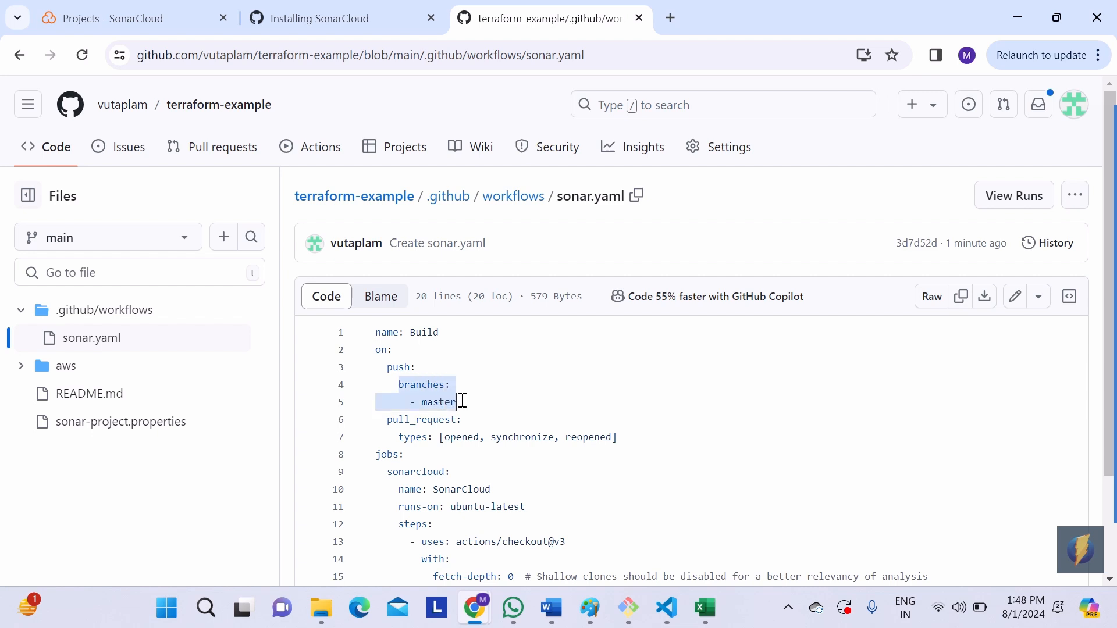
{"action": "left_click", "coordinate": [169, 309]}
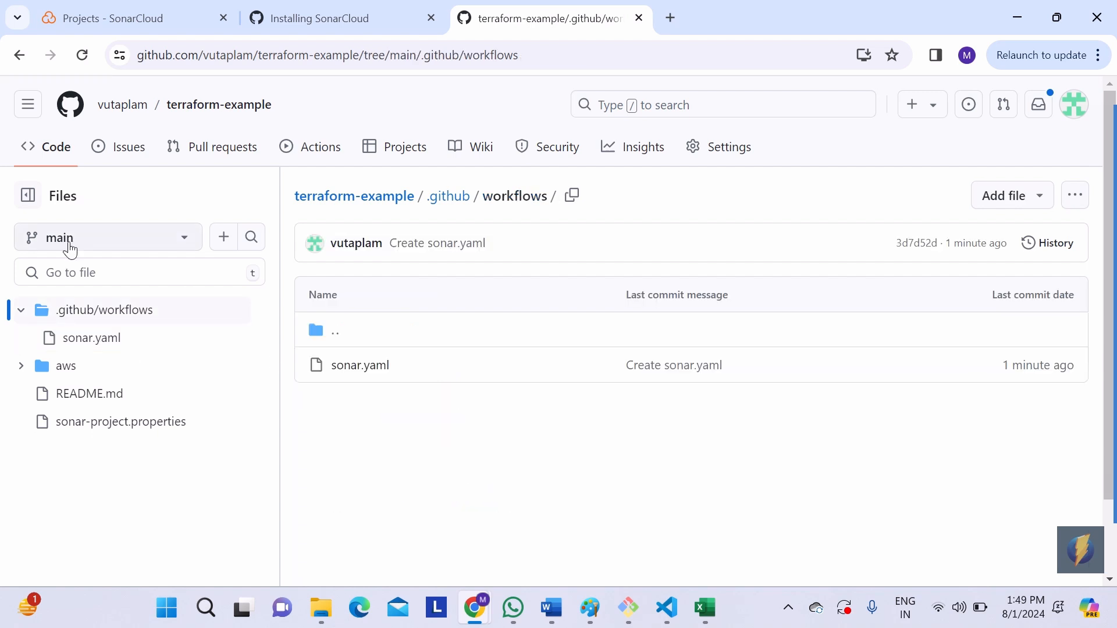
{"action": "left_click", "coordinate": [351, 366]}
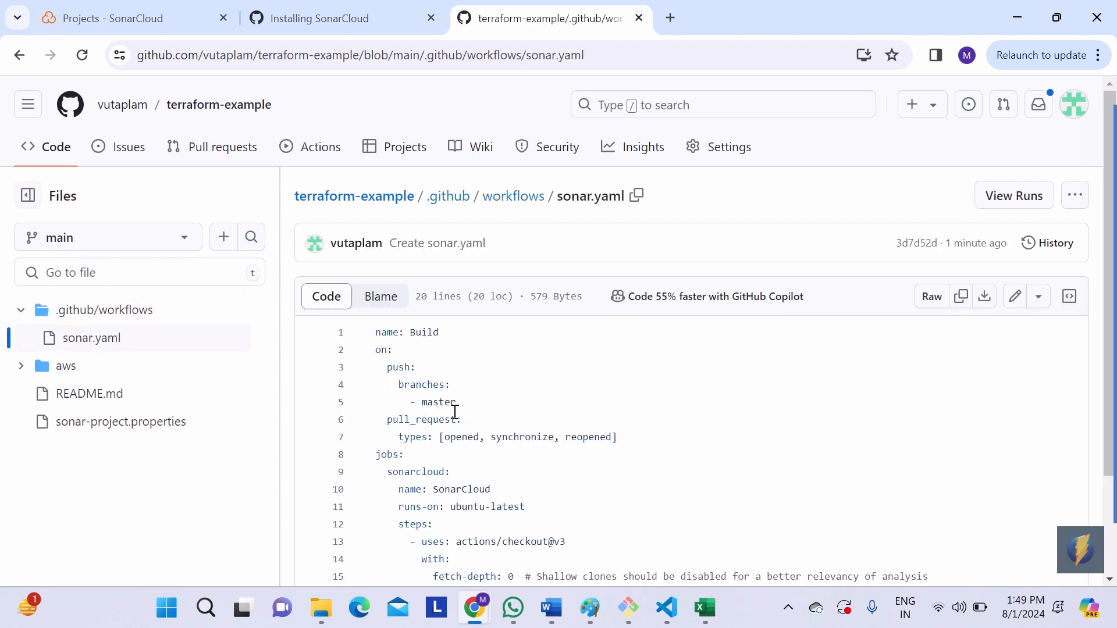
{"action": "left_click_drag", "start_coordinate": [380, 387], "coordinate": [457, 398]}
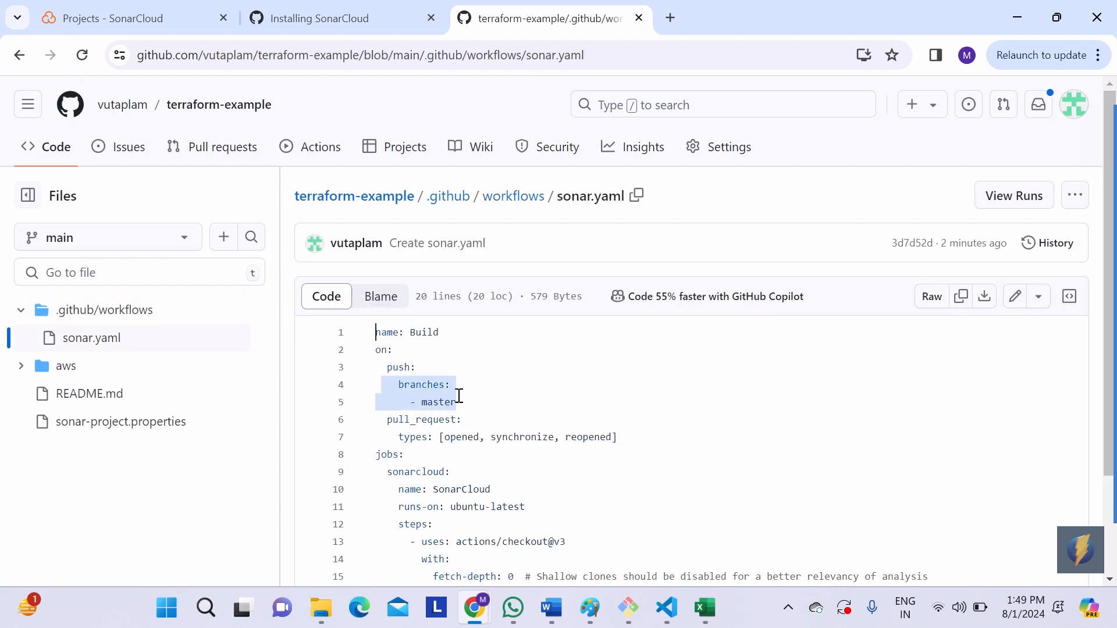
{"action": "left_click", "coordinate": [460, 400]}
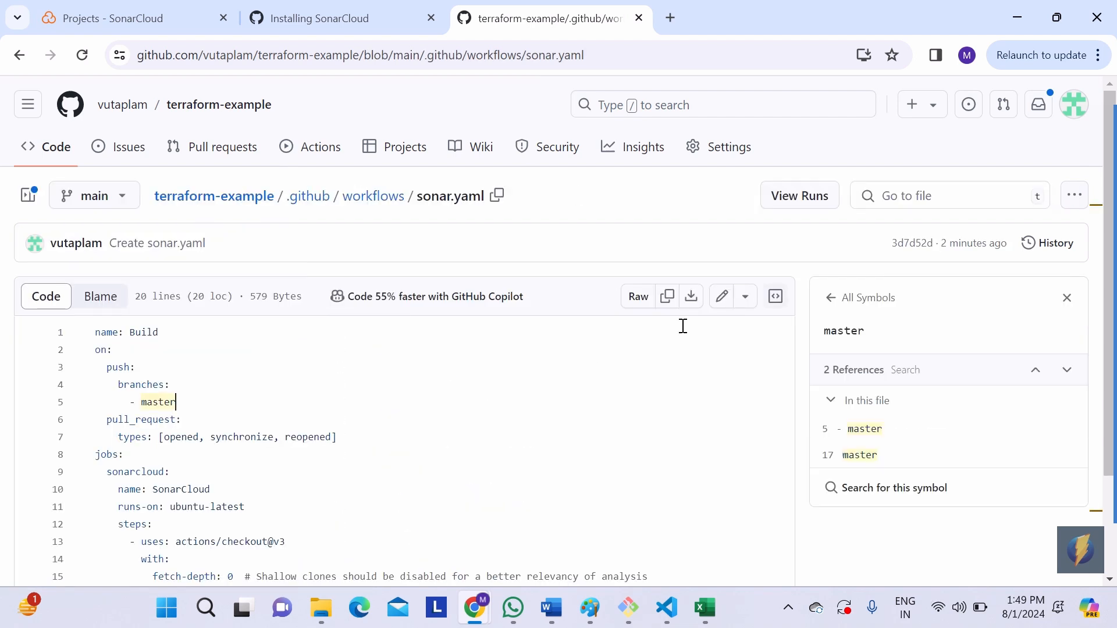
Step: Remove the branches and master lines under the push trigger in sonar.yaml and commit the update directly to the main branch
{"action": "left_click", "coordinate": [722, 297]}
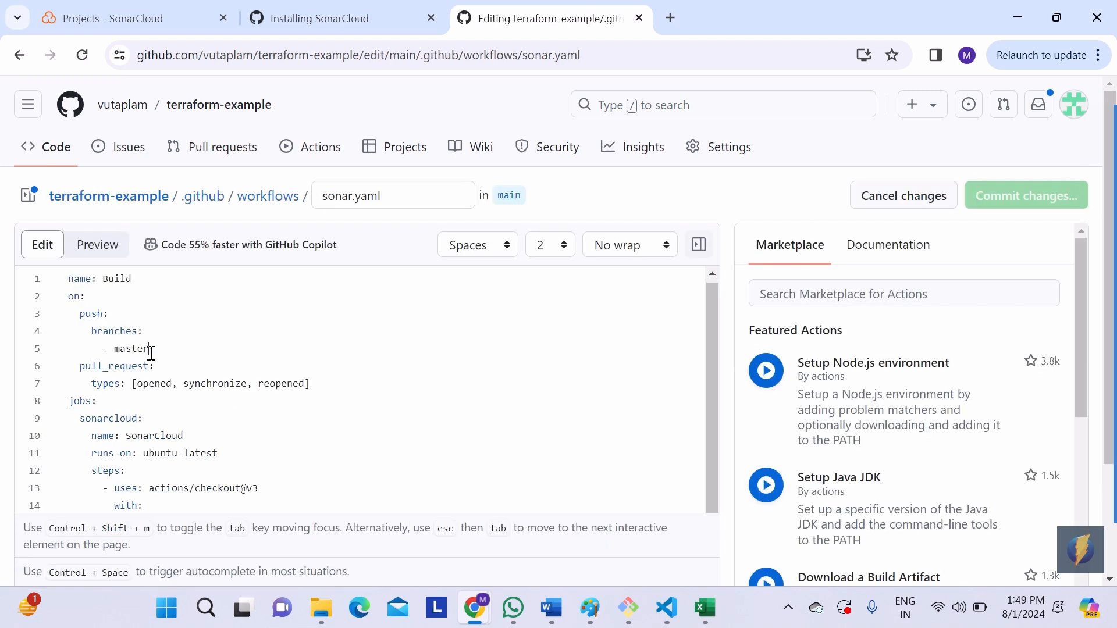
{"action": "left_click_drag", "start_coordinate": [151, 352], "coordinate": [62, 332]}
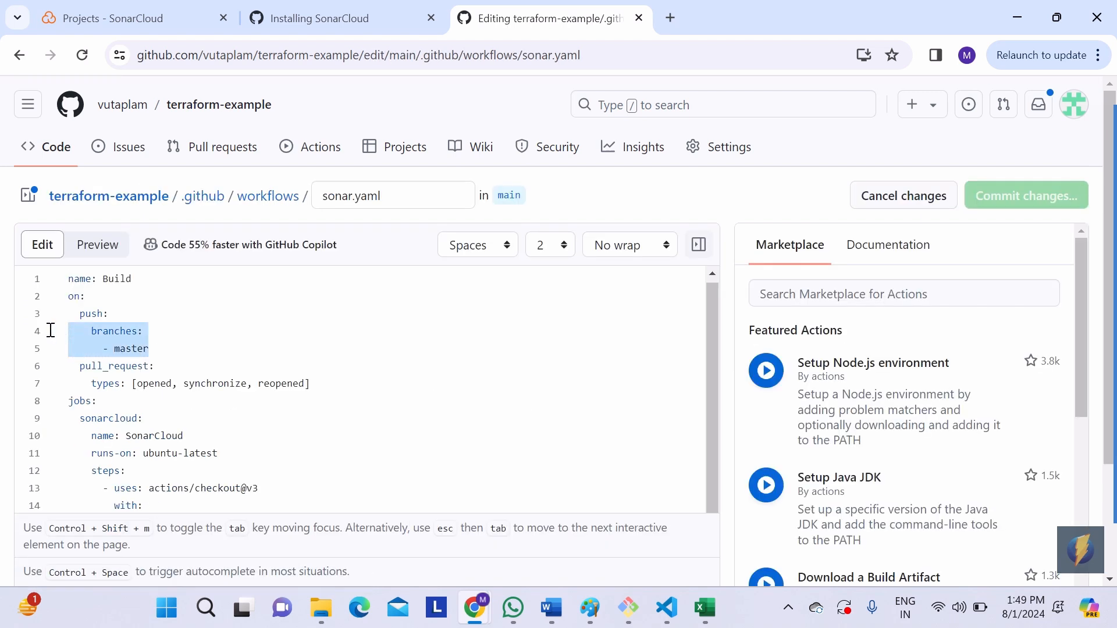
{"action": "key", "text": "BackSpace"}
{"action": "key", "text": "BackSpace"}
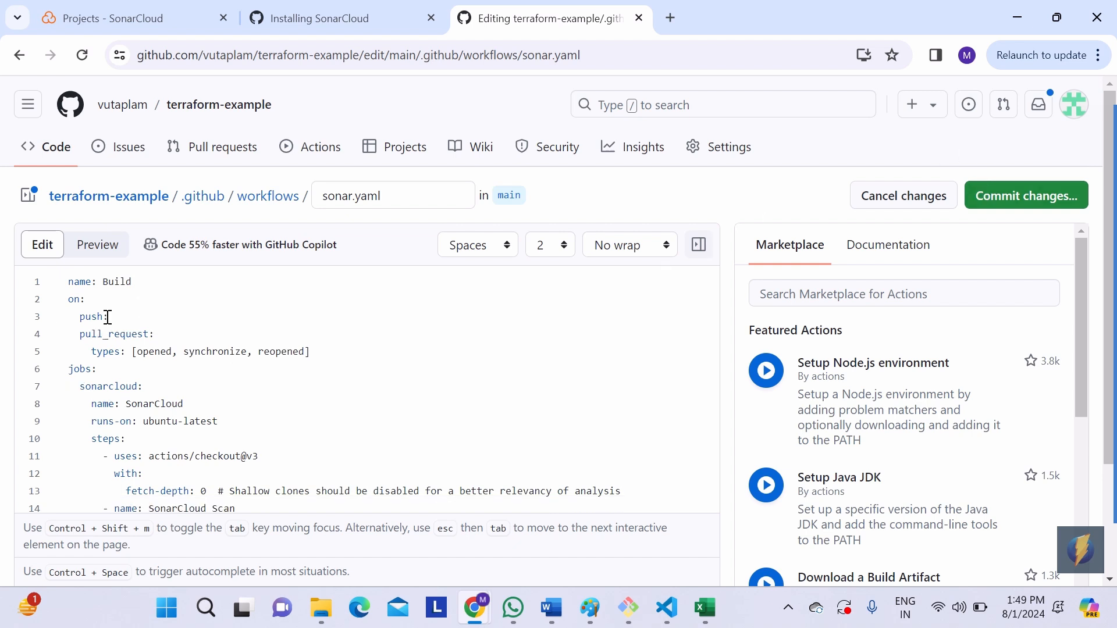
{"action": "left_click", "coordinate": [985, 204]}
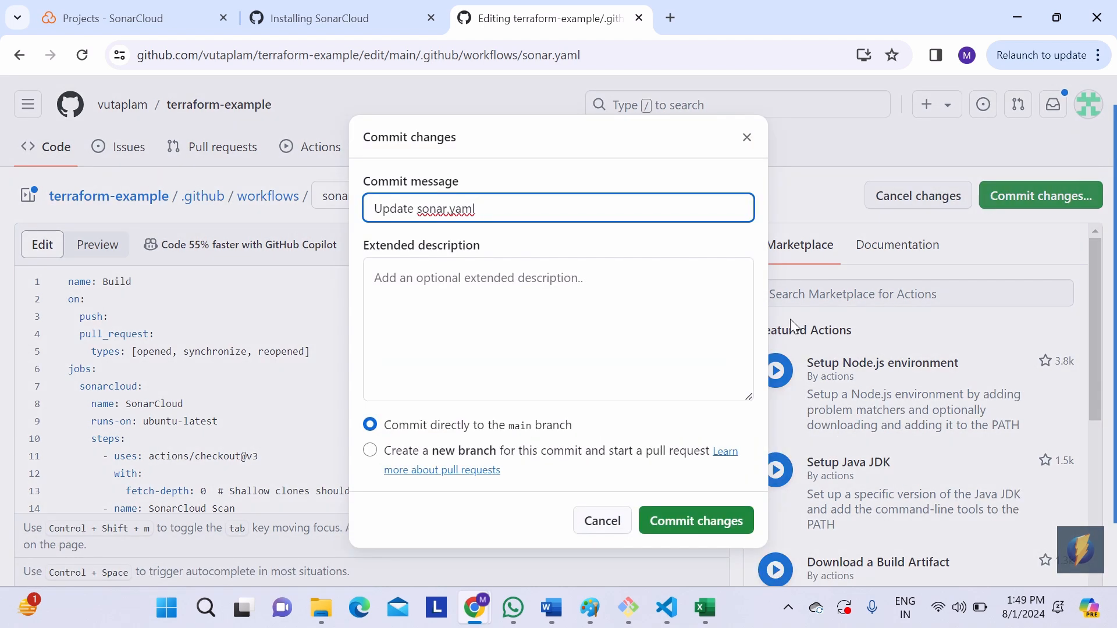
{"action": "left_click", "coordinate": [672, 522]}
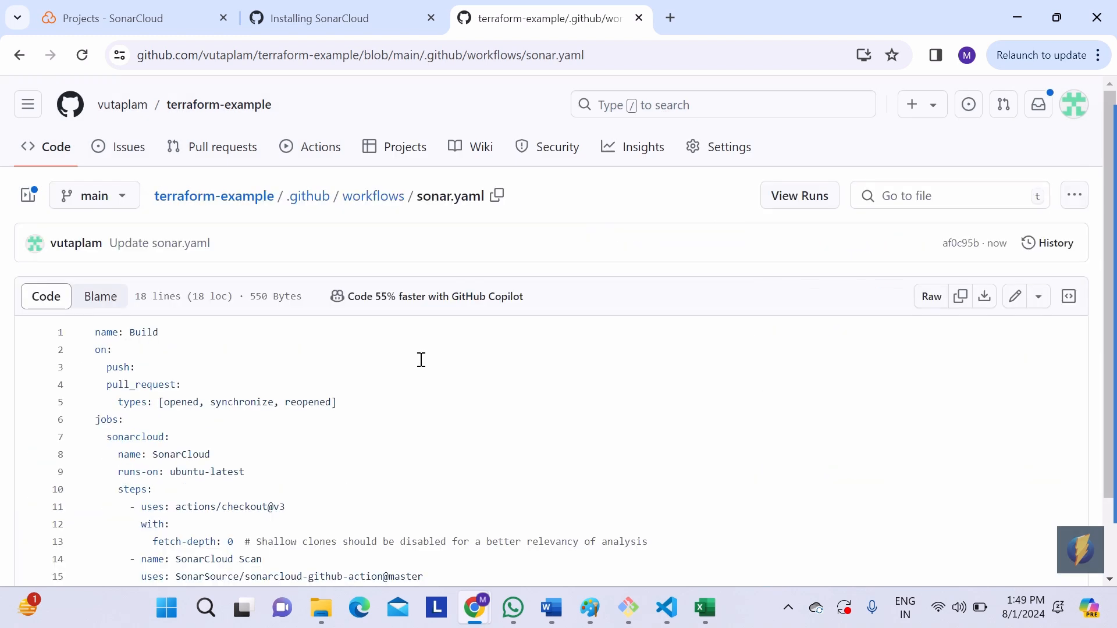
Step: Return to the terraform-example root and open ec2.tf from the aws folder
{"action": "left_click", "coordinate": [231, 109]}
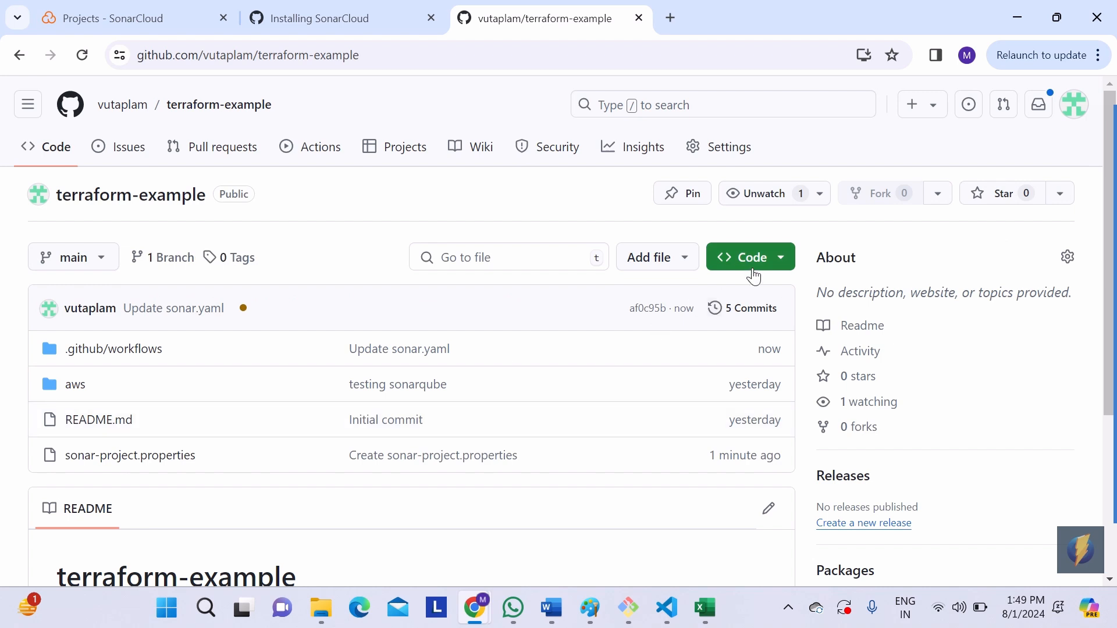
{"action": "left_click", "coordinate": [662, 275]}
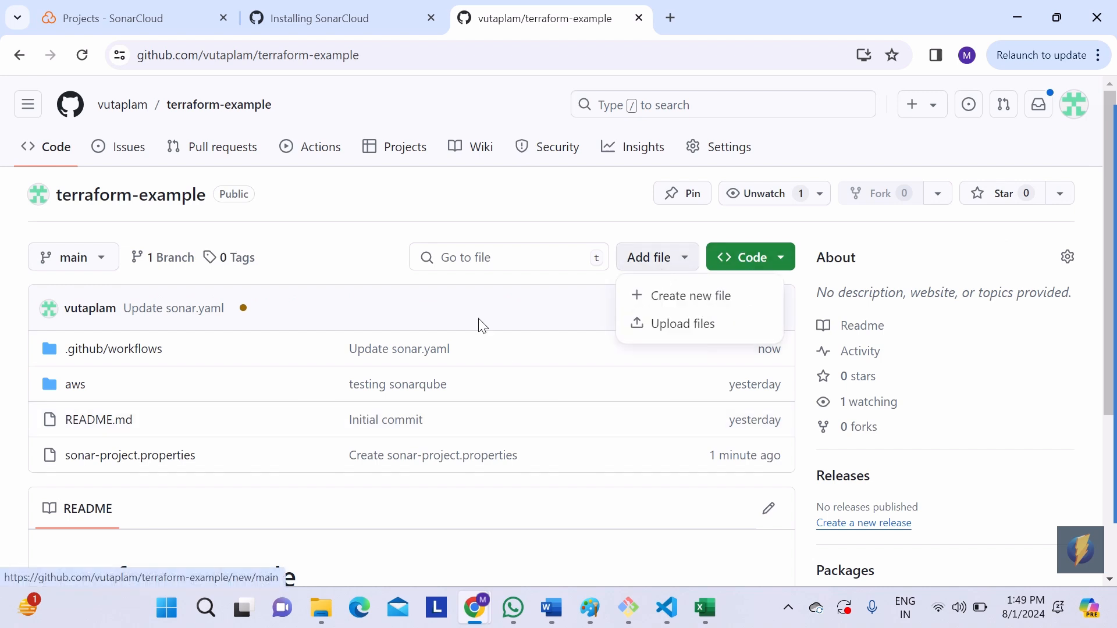
{"action": "left_click", "coordinate": [207, 364]}
{"action": "left_click", "coordinate": [77, 388]}
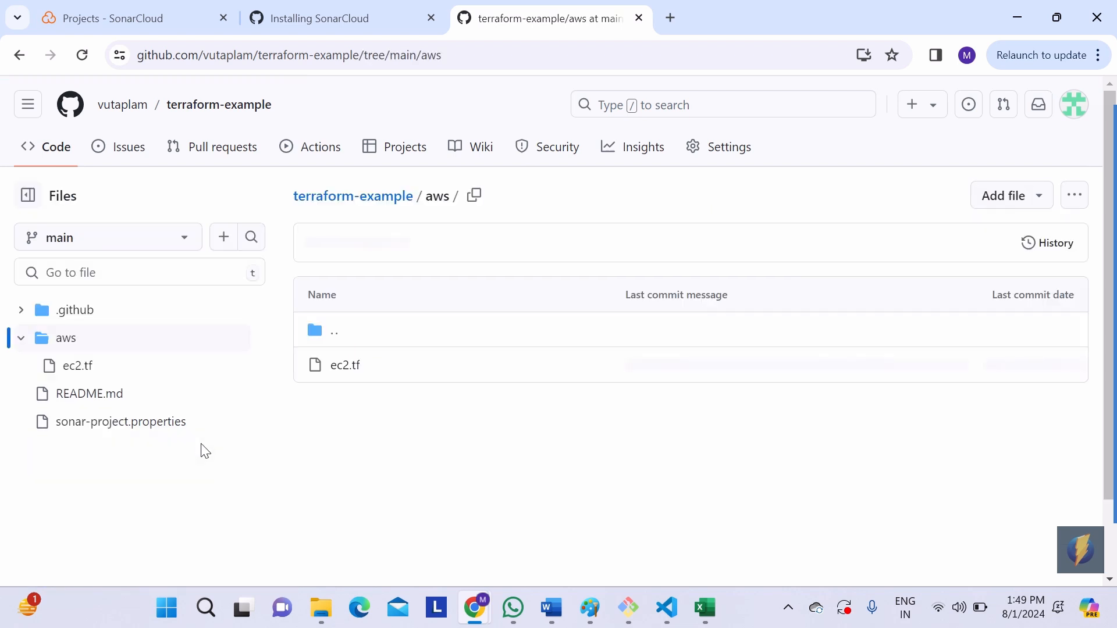
{"action": "left_click", "coordinate": [350, 370]}
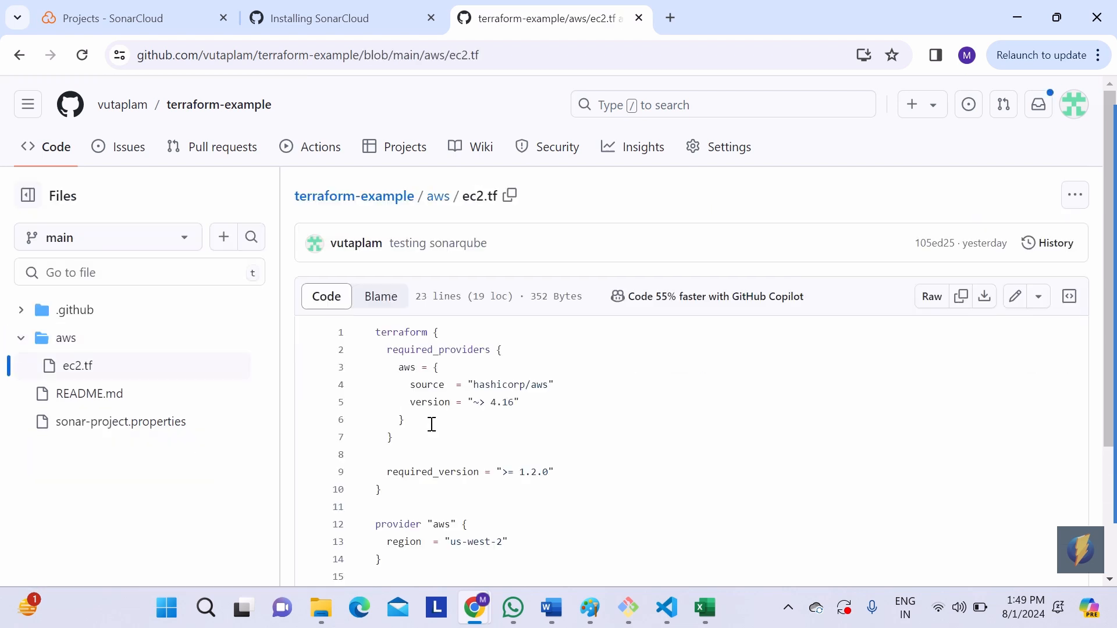
Step: Review the contents of ec2.tf, and open the terraform project in SonarCloud to check whether it has been analyzed
{"action": "scroll", "coordinate": [432, 424], "scroll_direction": "down", "scroll_amount": 2}
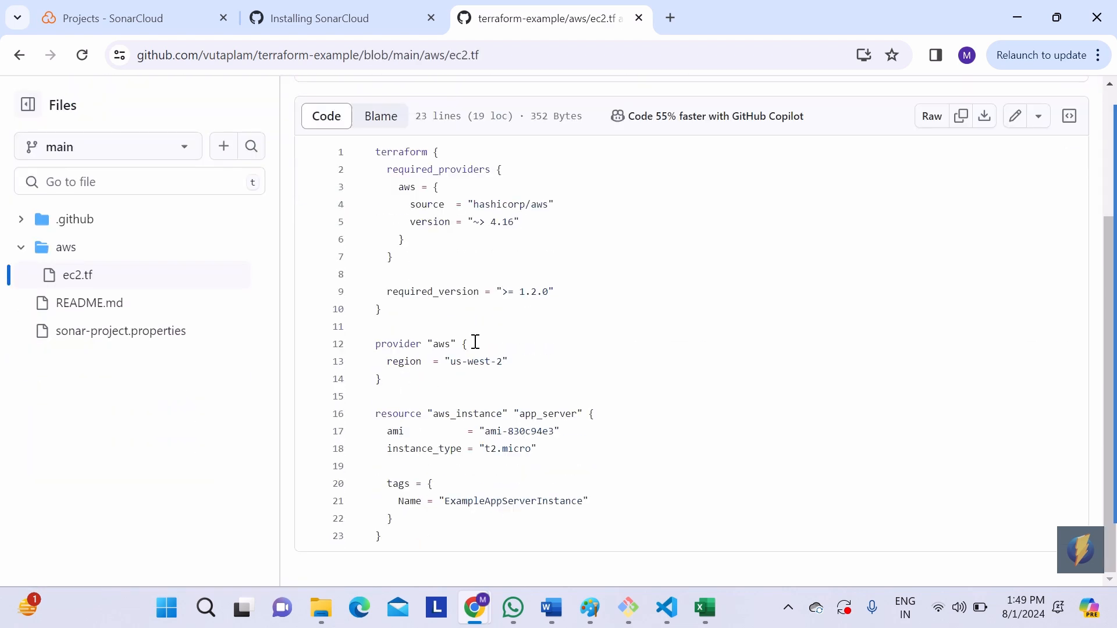
{"action": "scroll", "coordinate": [476, 341], "scroll_direction": "up", "scroll_amount": 3}
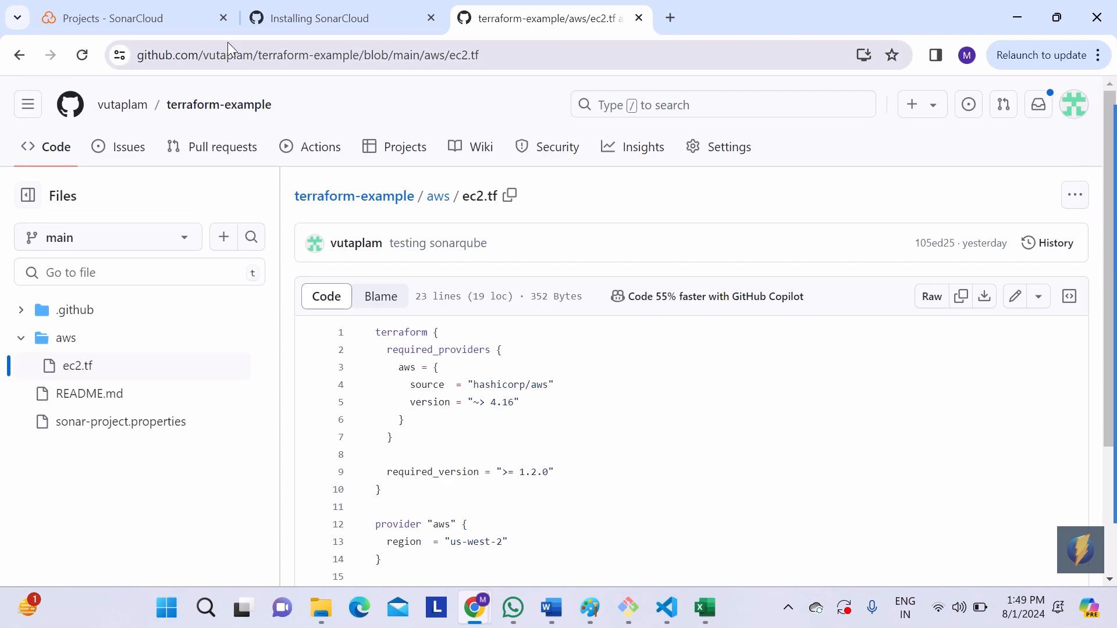
{"action": "left_click", "coordinate": [161, 17]}
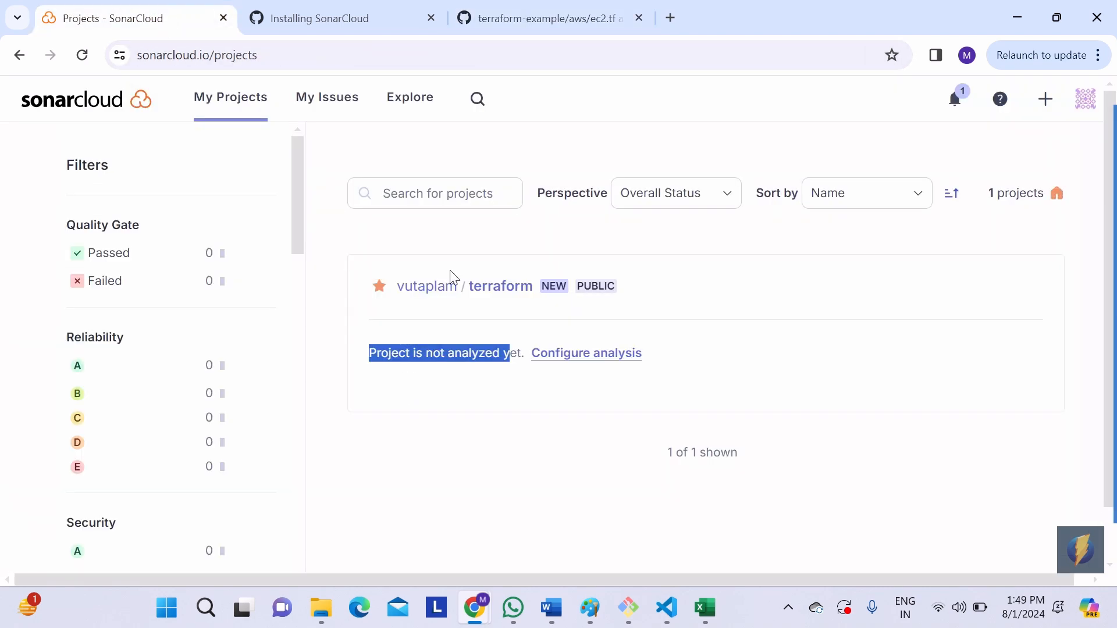
{"action": "left_click", "coordinate": [491, 287]}
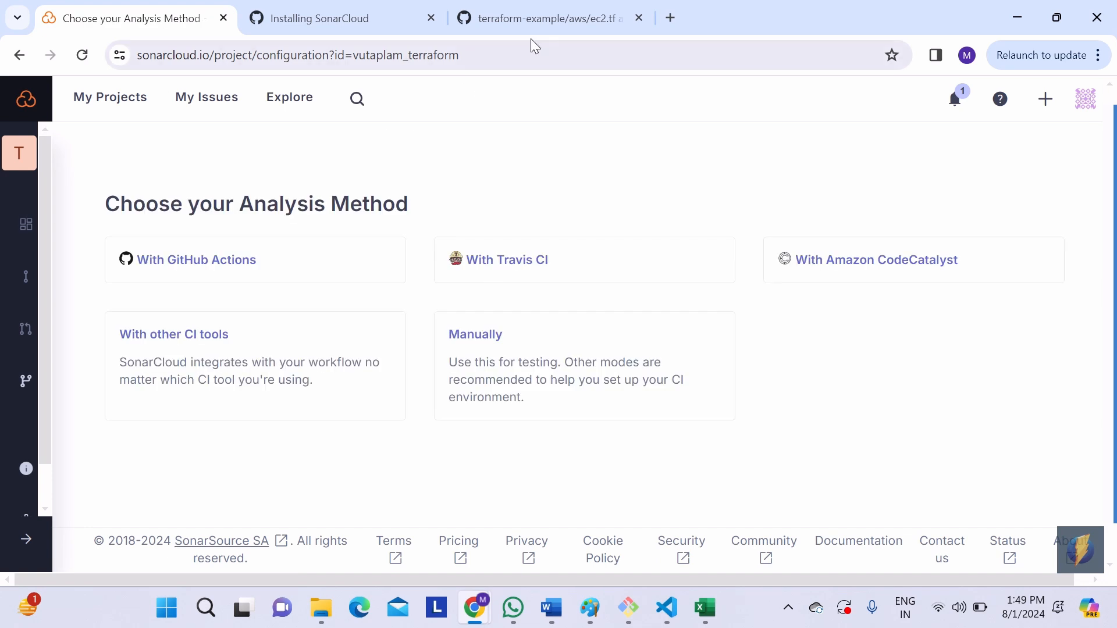
Step: Add an empty line at the end of ec2.tf on GitHub and commit it directly to the main branch as "Update ec2.tf"
{"action": "left_click", "coordinate": [542, 17]}
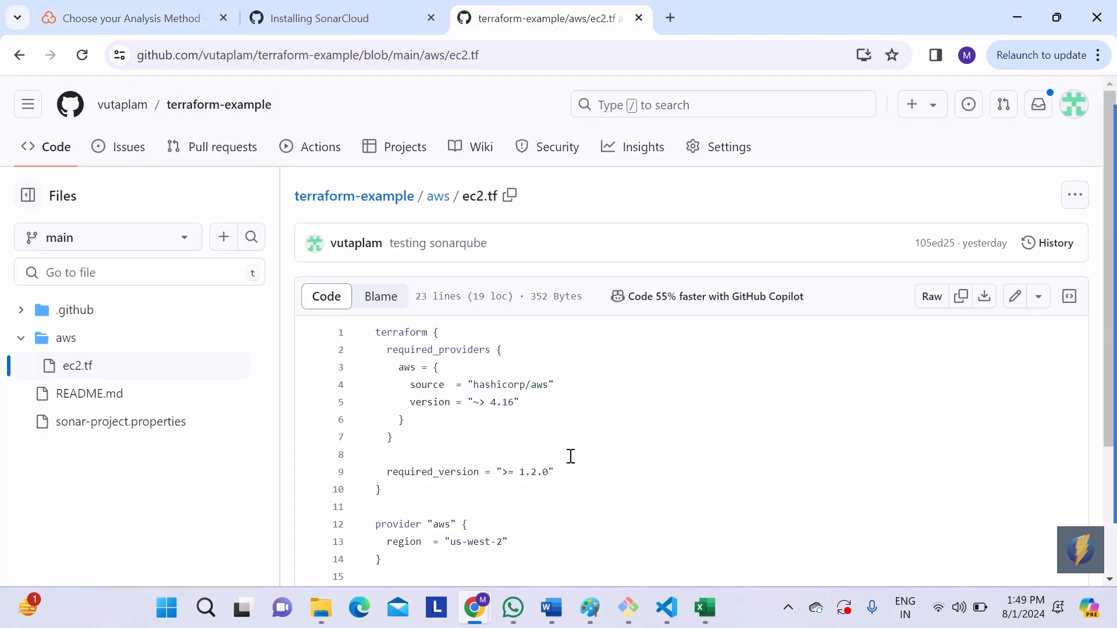
{"action": "scroll", "coordinate": [570, 457], "scroll_direction": "down", "scroll_amount": 2}
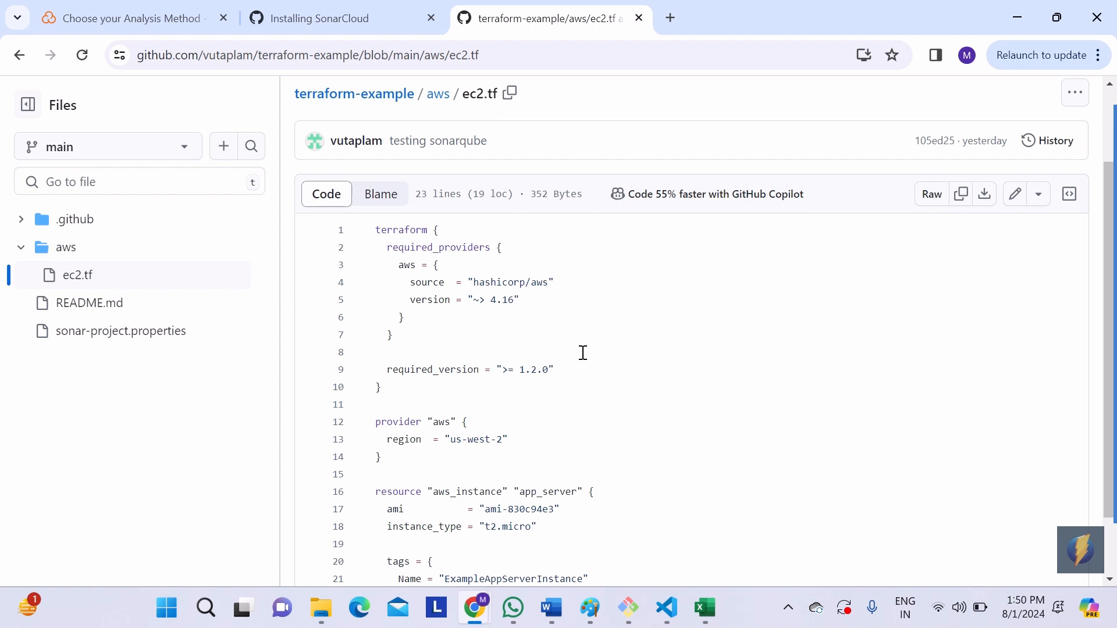
{"action": "left_click", "coordinate": [1015, 205]}
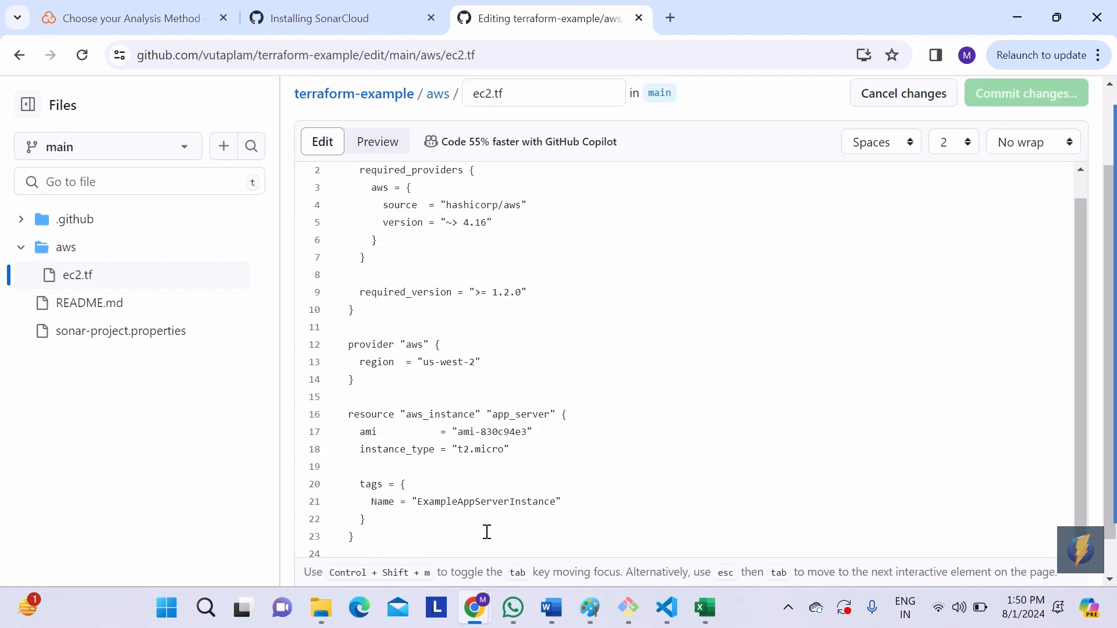
{"action": "key", "text": "Return"}
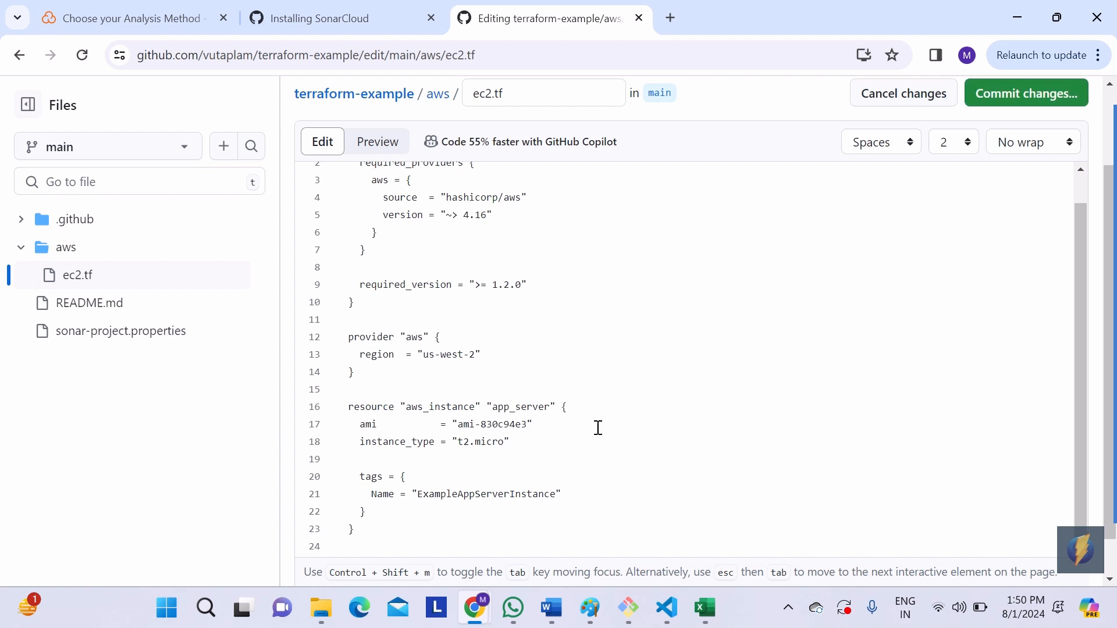
{"action": "left_click", "coordinate": [1020, 92]}
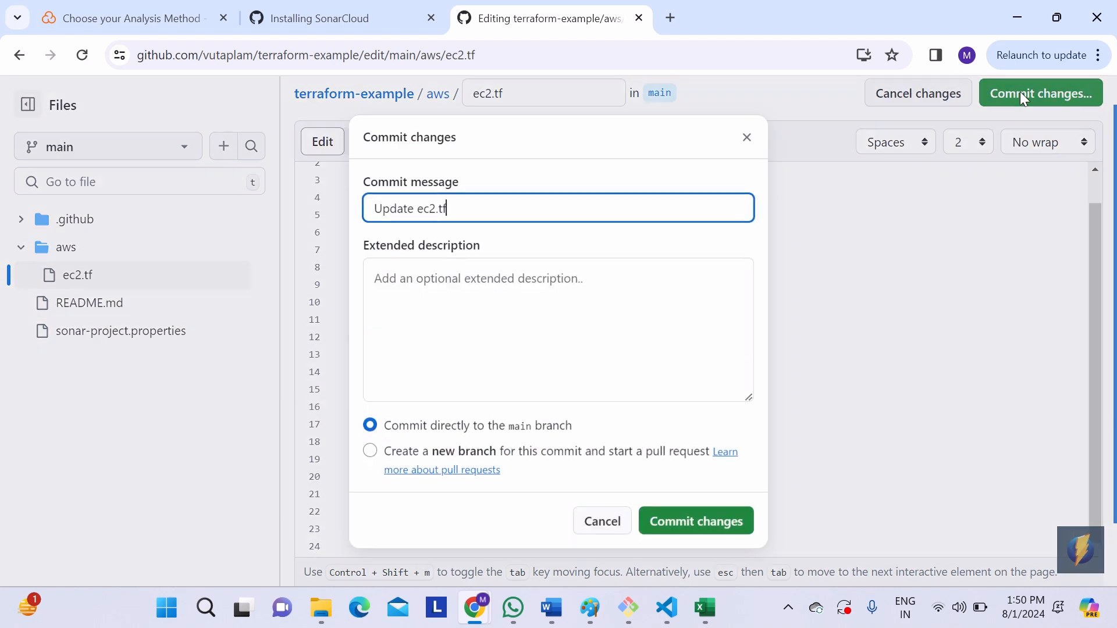
{"action": "left_click", "coordinate": [692, 520]}
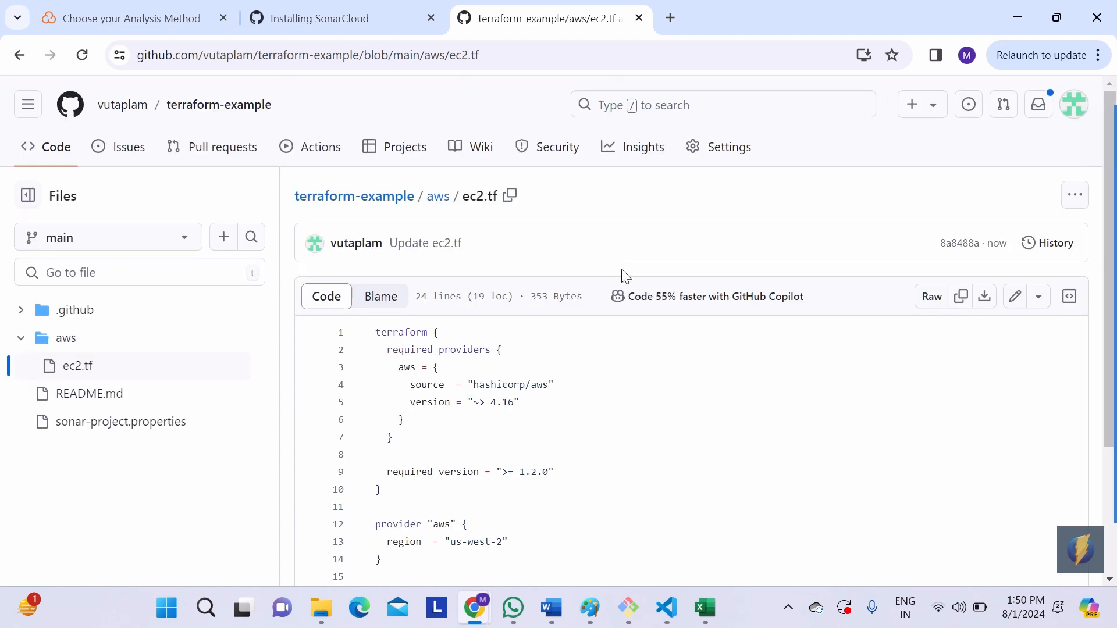
Step: Open the "Update ec2.tf" workflow run in GitHub Actions and examine the log of its SonarCloud job
{"action": "left_click", "coordinate": [325, 149]}
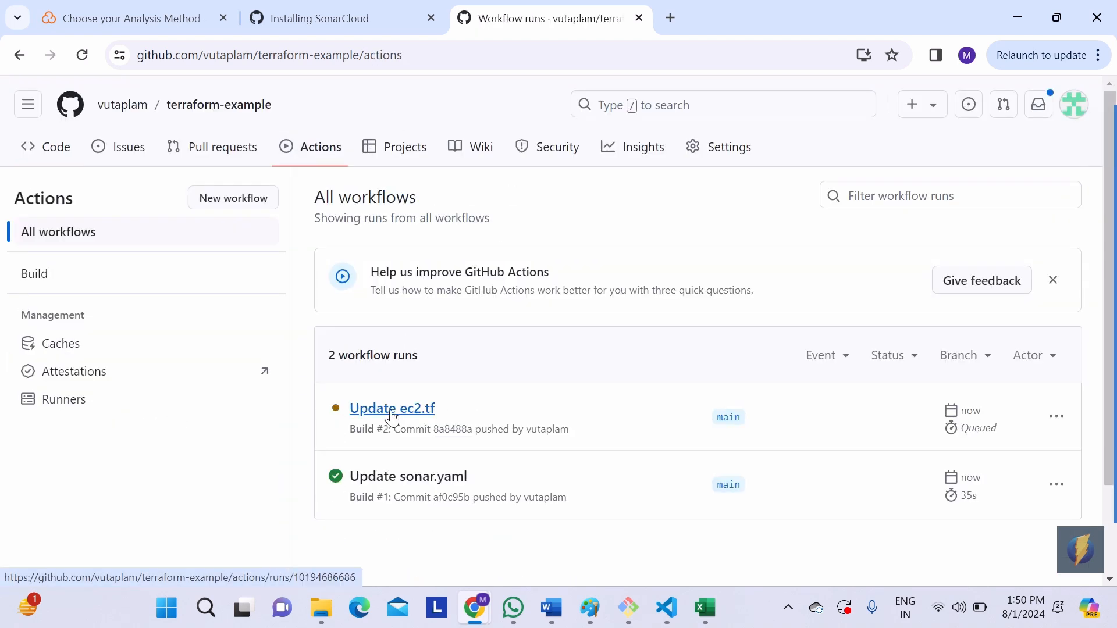
{"action": "left_click", "coordinate": [392, 410]}
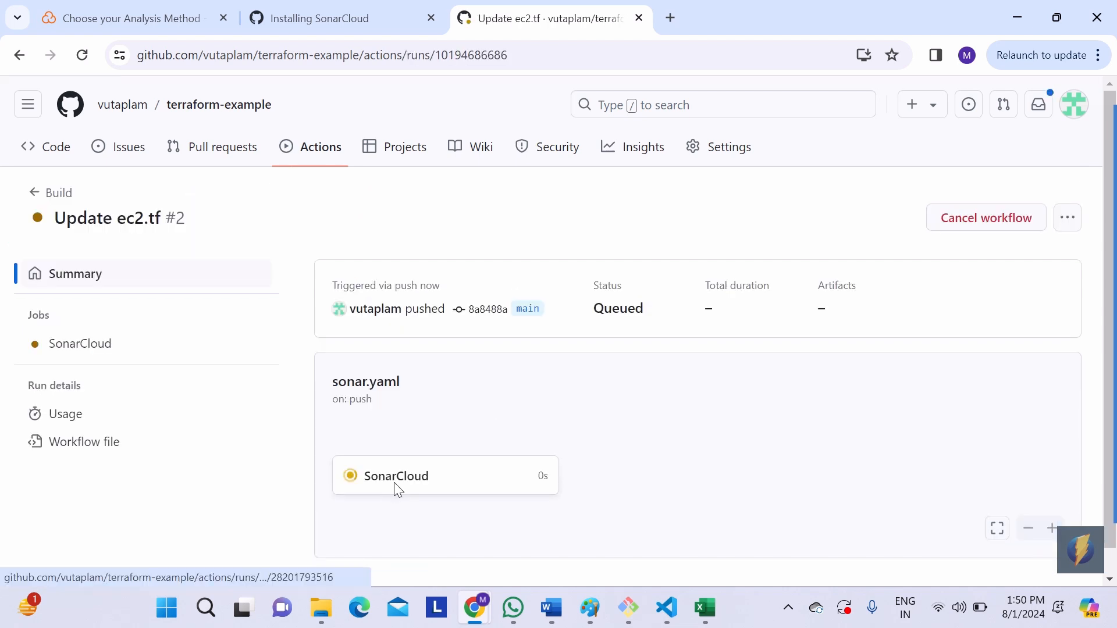
{"action": "left_click", "coordinate": [394, 483]}
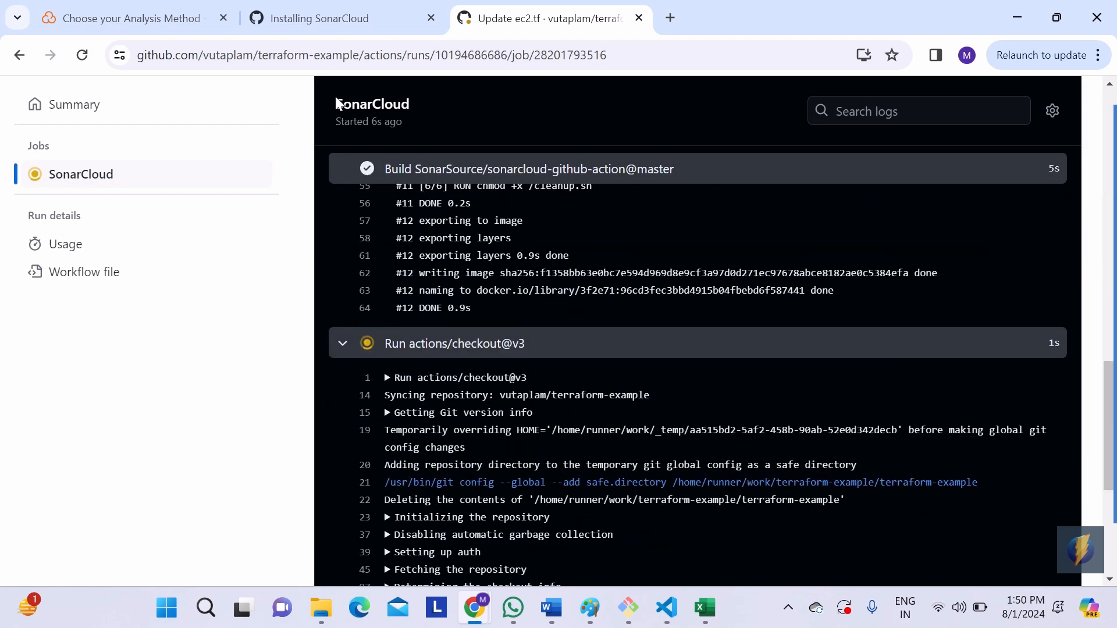
Step: Check the terraform project's analysis status in the SonarCloud project list and on its overview page
{"action": "left_click", "coordinate": [154, 26]}
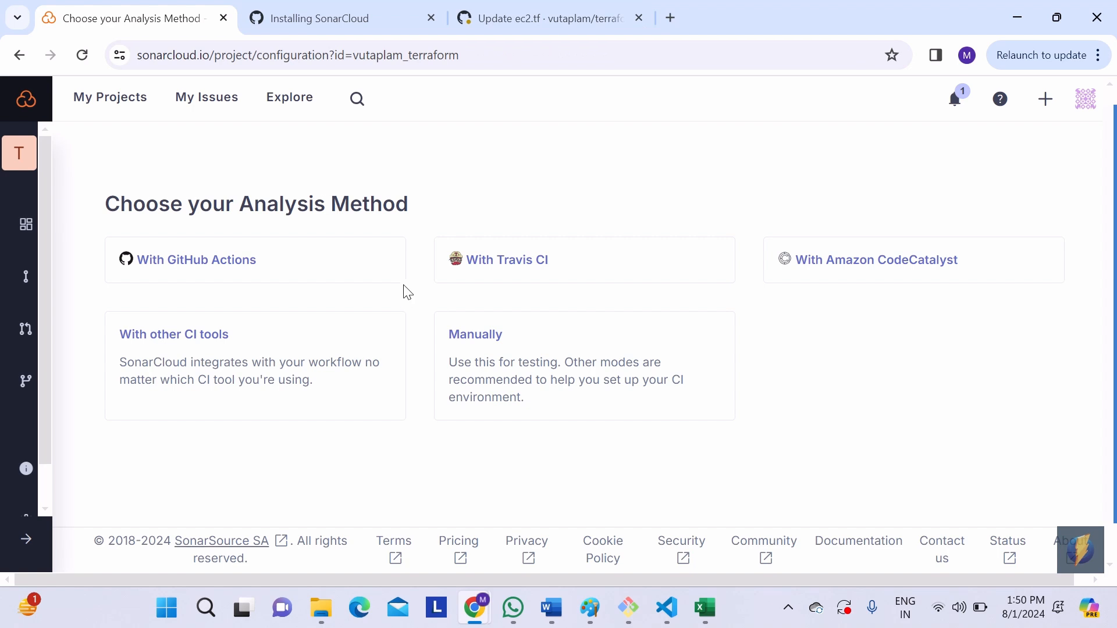
{"action": "left_click", "coordinate": [130, 115]}
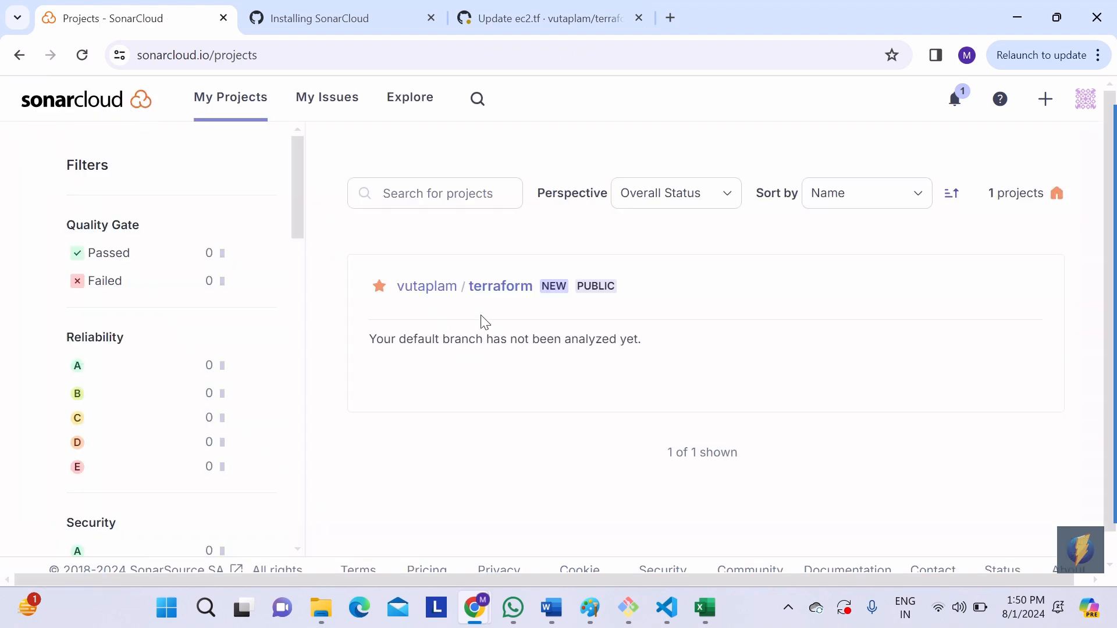
{"action": "left_click", "coordinate": [521, 291]}
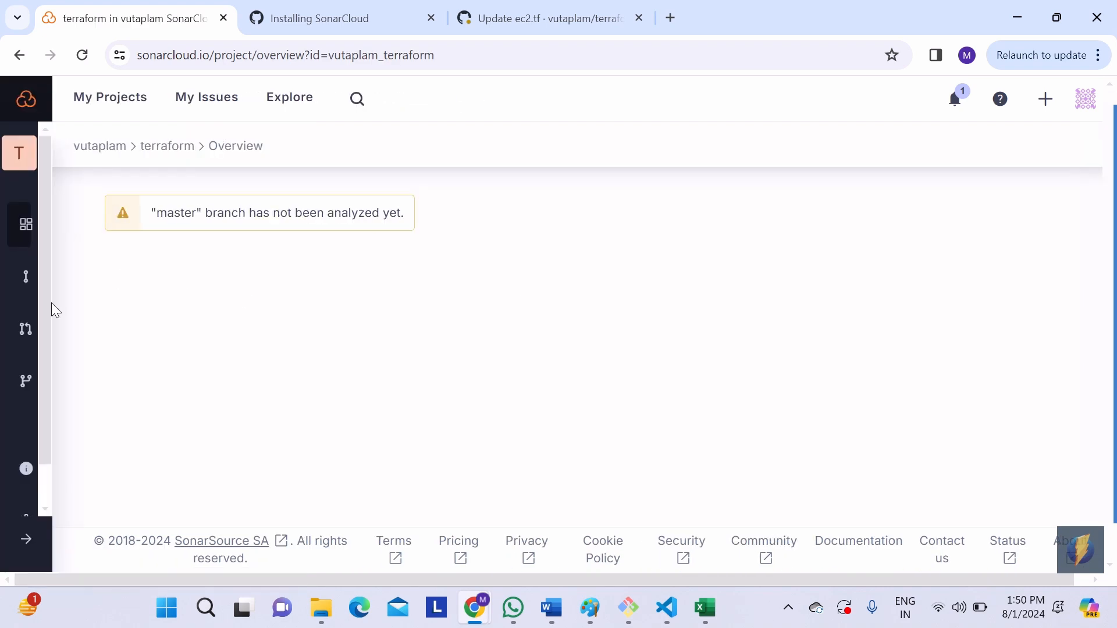
{"action": "left_click", "coordinate": [26, 538]}
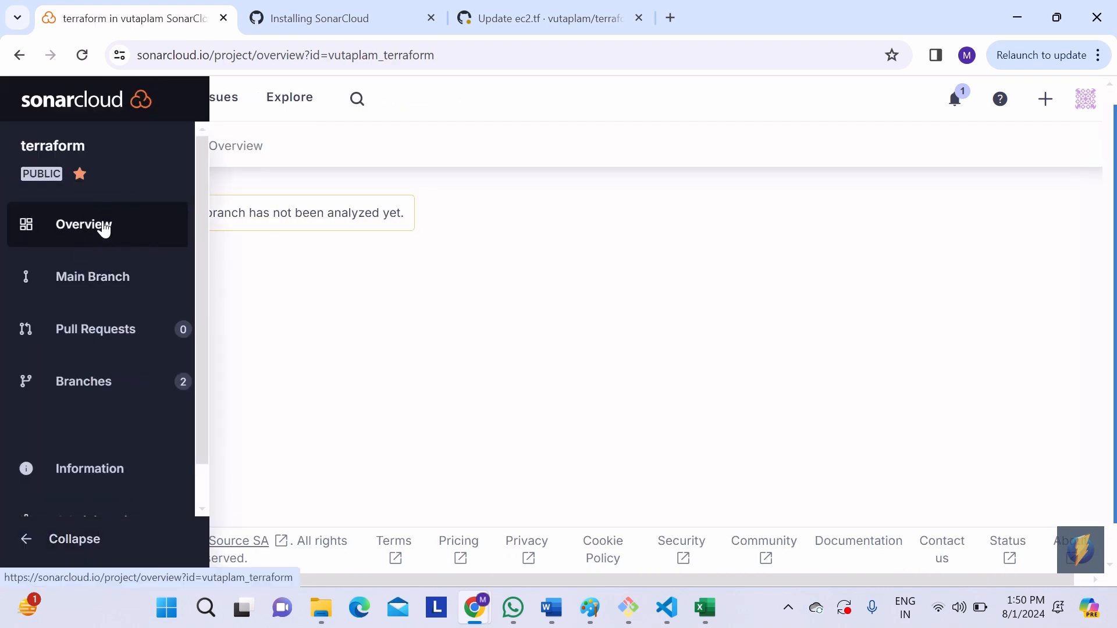
{"action": "left_click", "coordinate": [103, 227]}
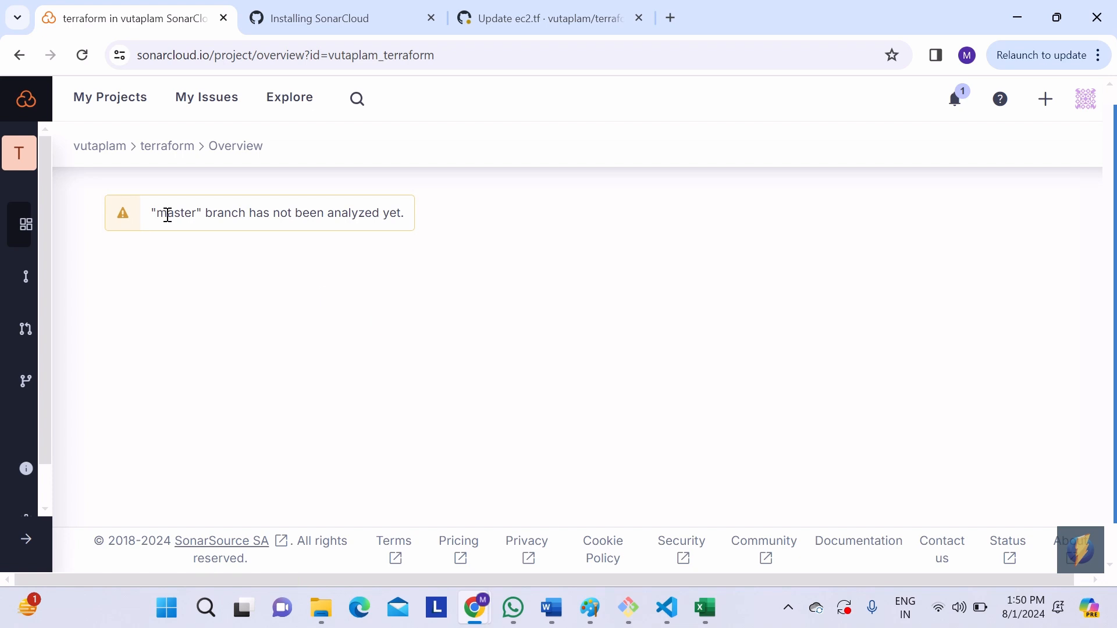
{"action": "double_click", "coordinate": [168, 215]}
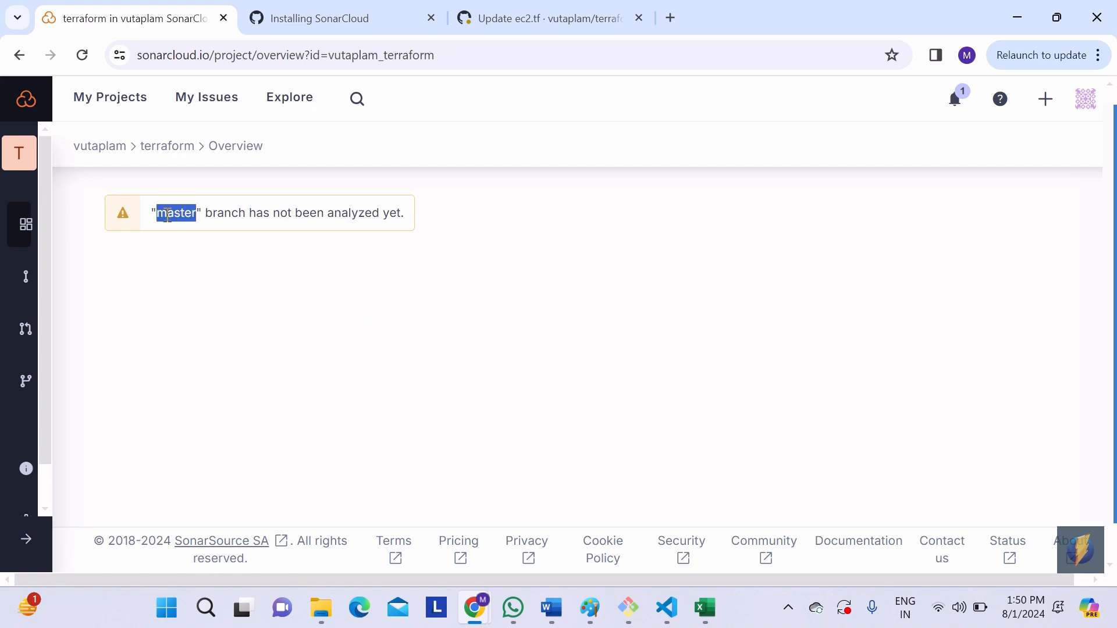
{"action": "left_click", "coordinate": [271, 240]}
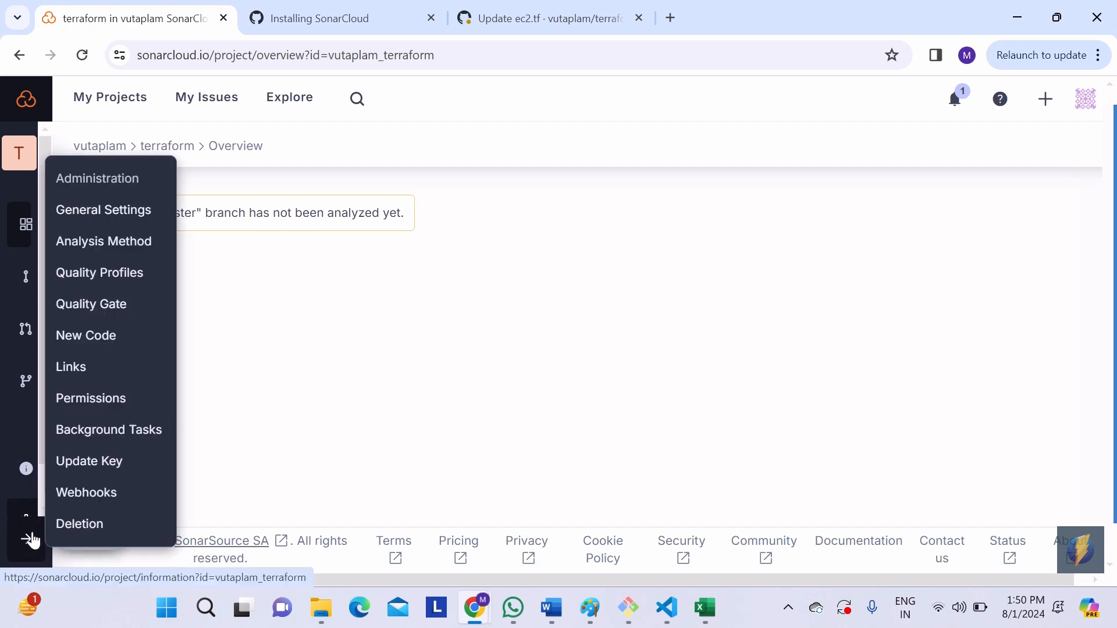
Step: Open the terraform project's branch list in SonarCloud and delete the short-lived main branch
{"action": "left_click", "coordinate": [26, 539]}
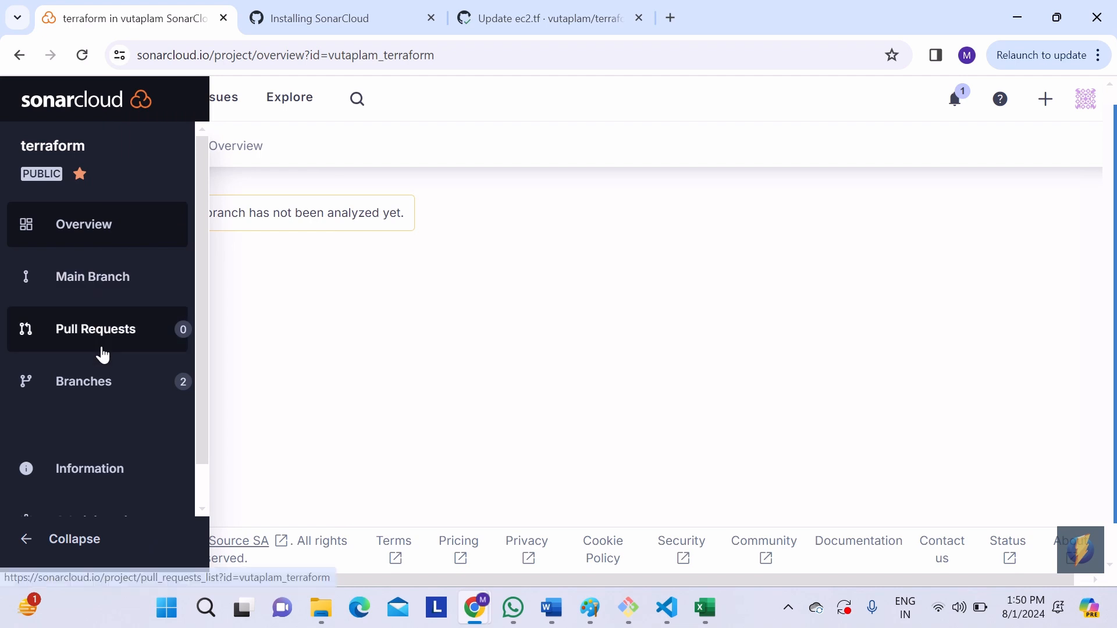
{"action": "left_click", "coordinate": [102, 383]}
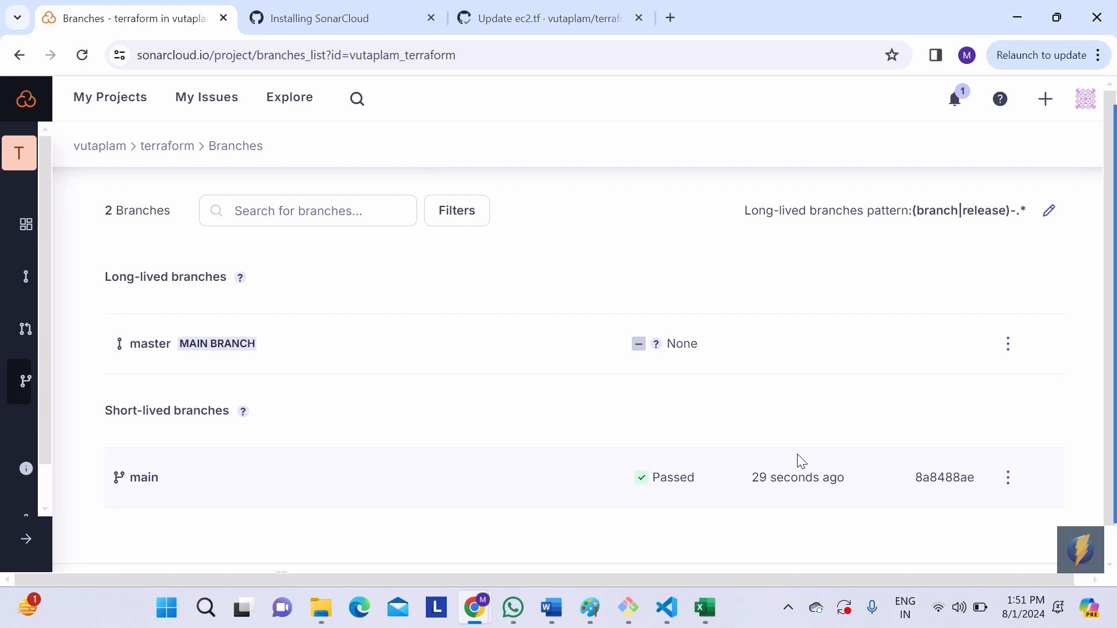
{"action": "left_click", "coordinate": [1008, 478]}
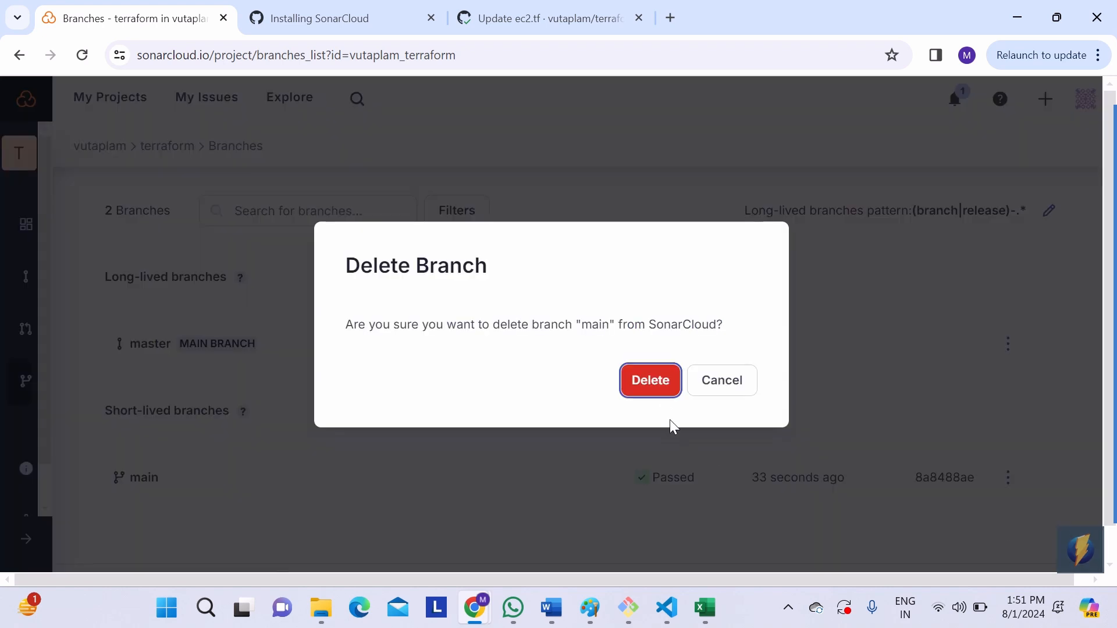
{"action": "left_click", "coordinate": [656, 388]}
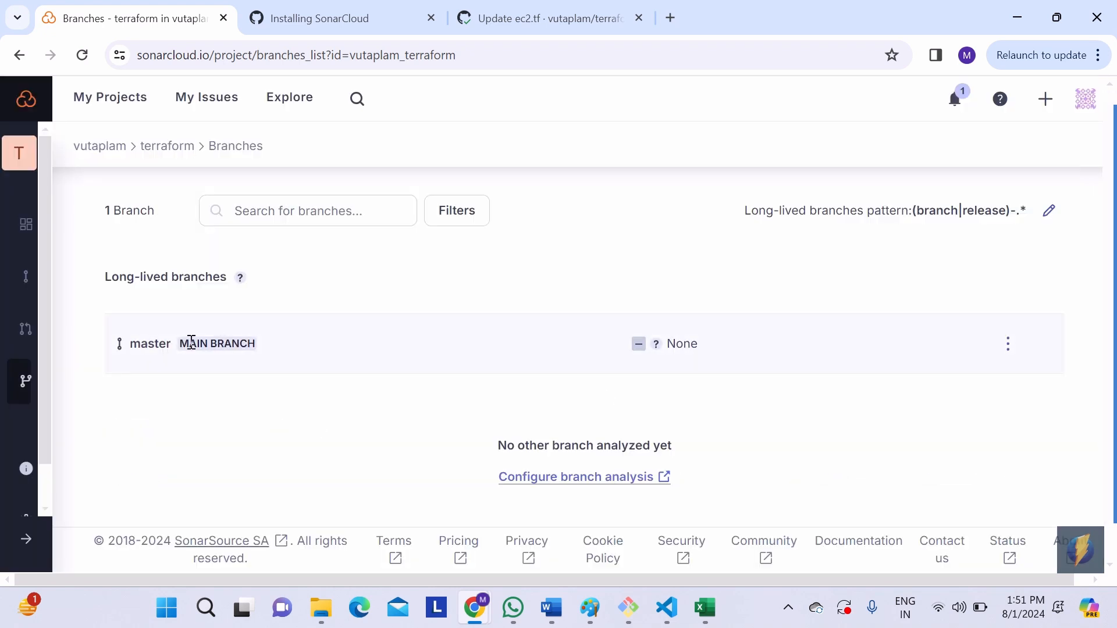
Step: Rename the long-lived master branch of the terraform project in SonarCloud to main
{"action": "left_click_drag", "start_coordinate": [183, 343], "coordinate": [267, 347]}
{"action": "left_click", "coordinate": [1008, 345]}
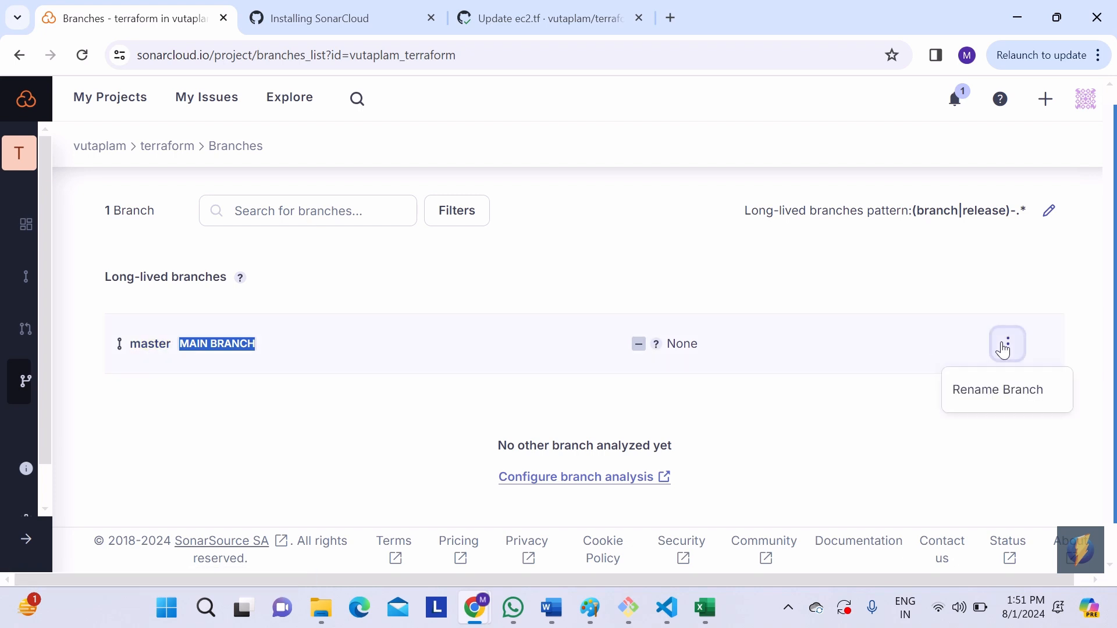
{"action": "left_click", "coordinate": [1008, 347]}
{"action": "left_click", "coordinate": [1010, 344]}
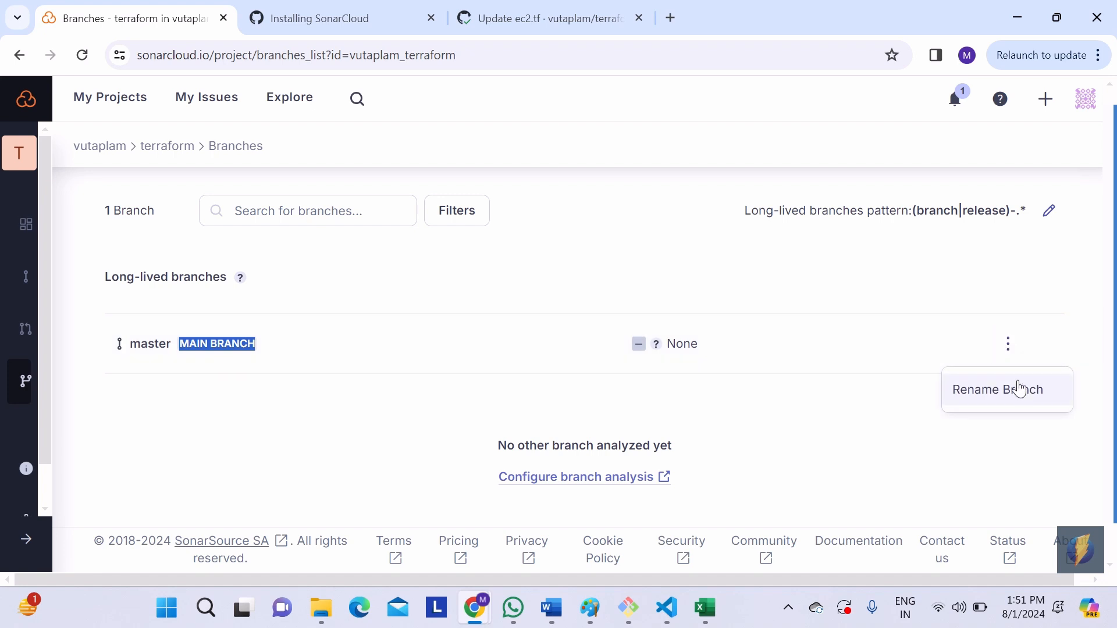
{"action": "left_click", "coordinate": [1018, 388]}
{"action": "key", "text": "ctrl+a"}
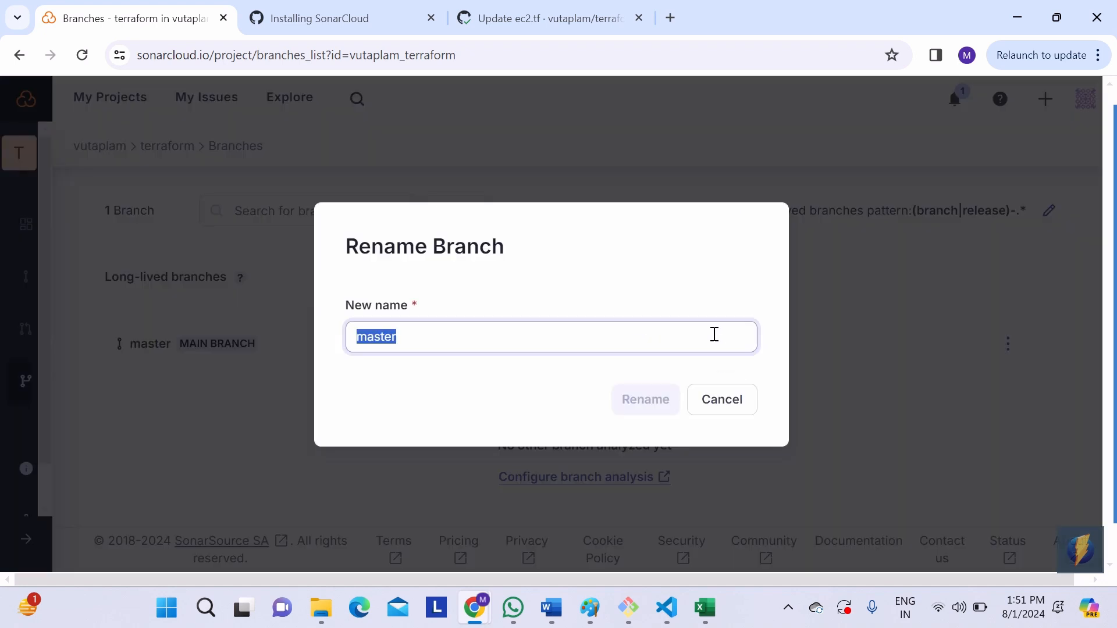
{"action": "type", "text": "main"}
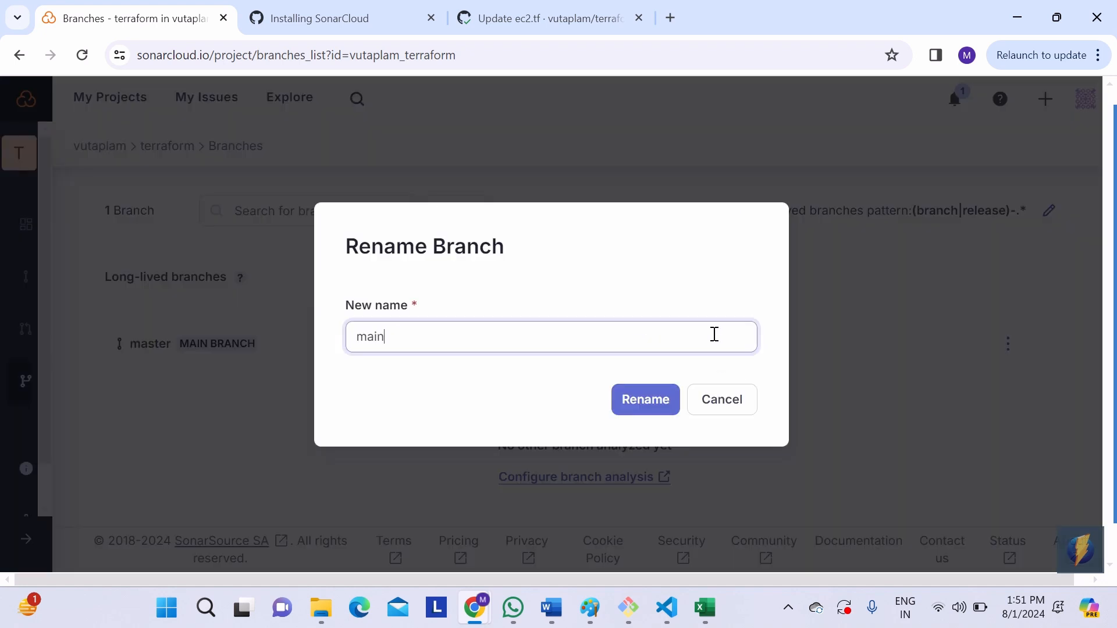
{"action": "left_click", "coordinate": [656, 407]}
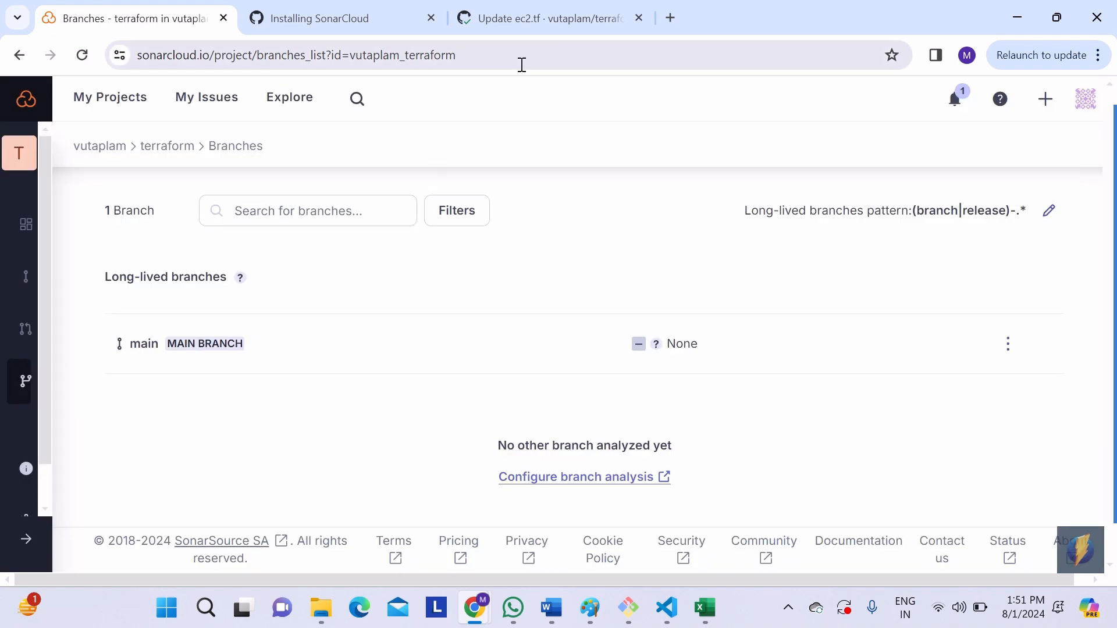
Step: Return to the root of the terraform-example repository on GitHub and open ec2.tf from the aws folder
{"action": "left_click", "coordinate": [540, 17]}
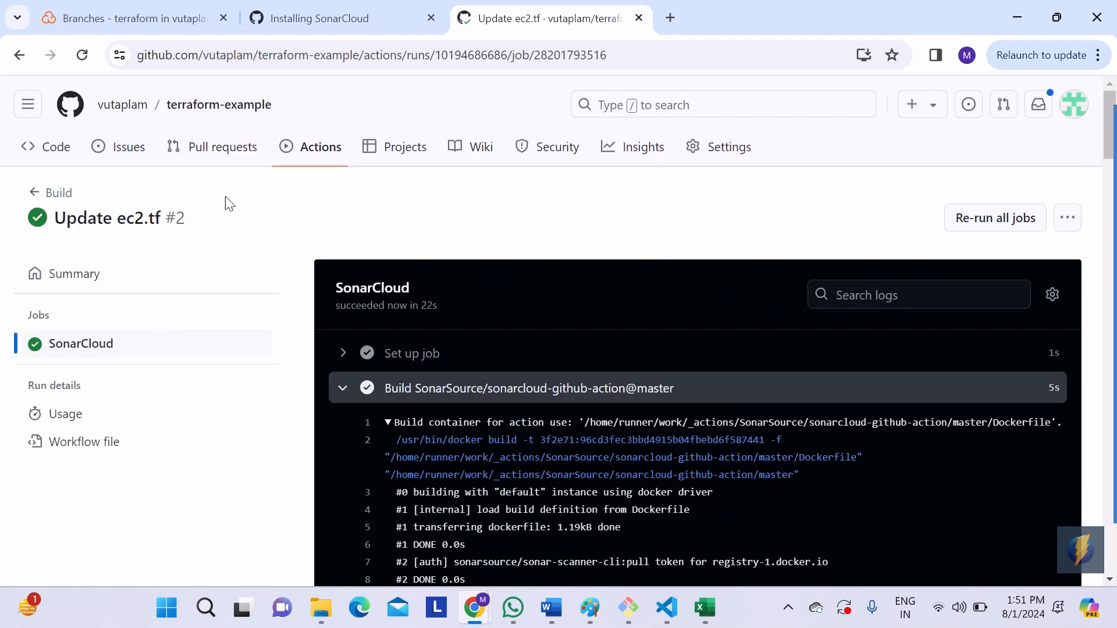
{"action": "left_click", "coordinate": [245, 111]}
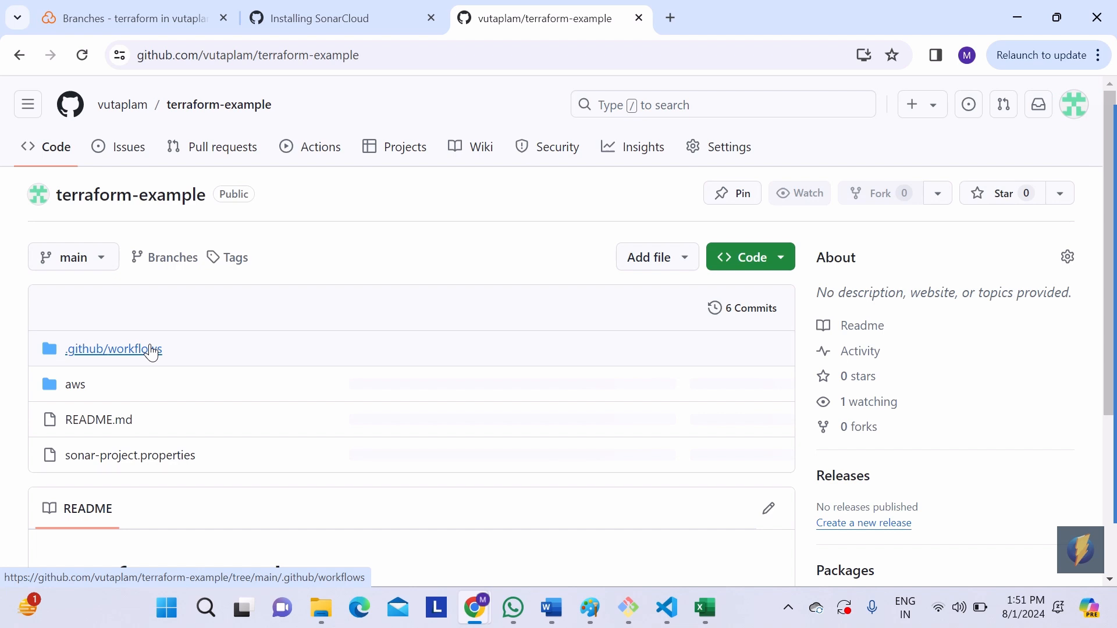
{"action": "left_click", "coordinate": [75, 384]}
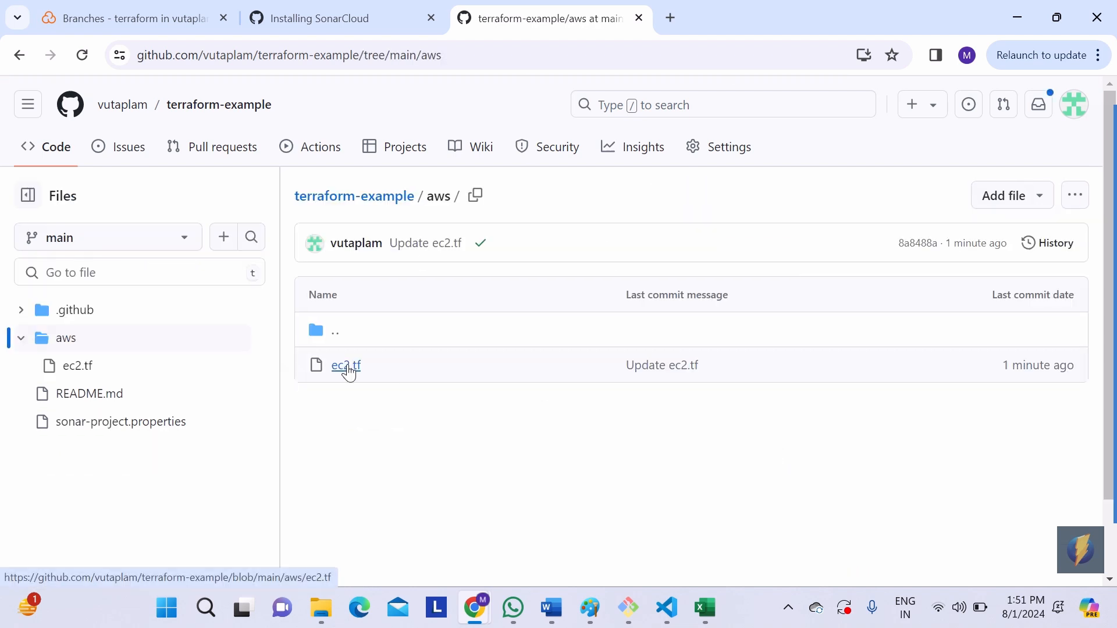
{"action": "left_click", "coordinate": [347, 367]}
Step: Open ec2.tf for editing and remove the blank lines after the closing brace of the aws_instance resource
{"action": "scroll", "coordinate": [626, 437], "scroll_direction": "down", "scroll_amount": 3}
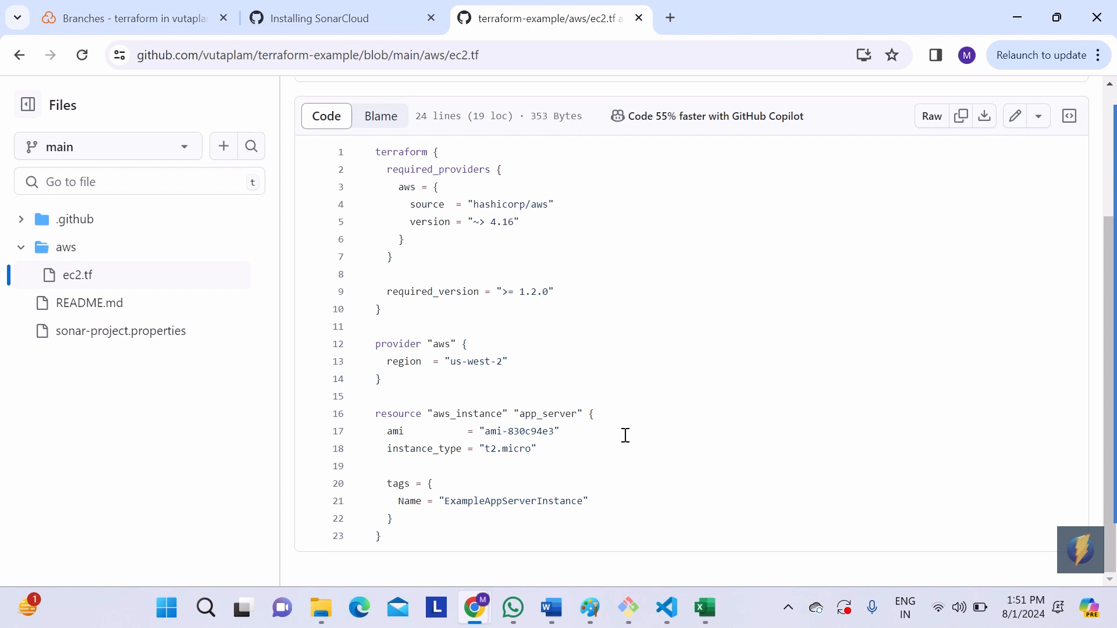
{"action": "left_click", "coordinate": [1014, 117]}
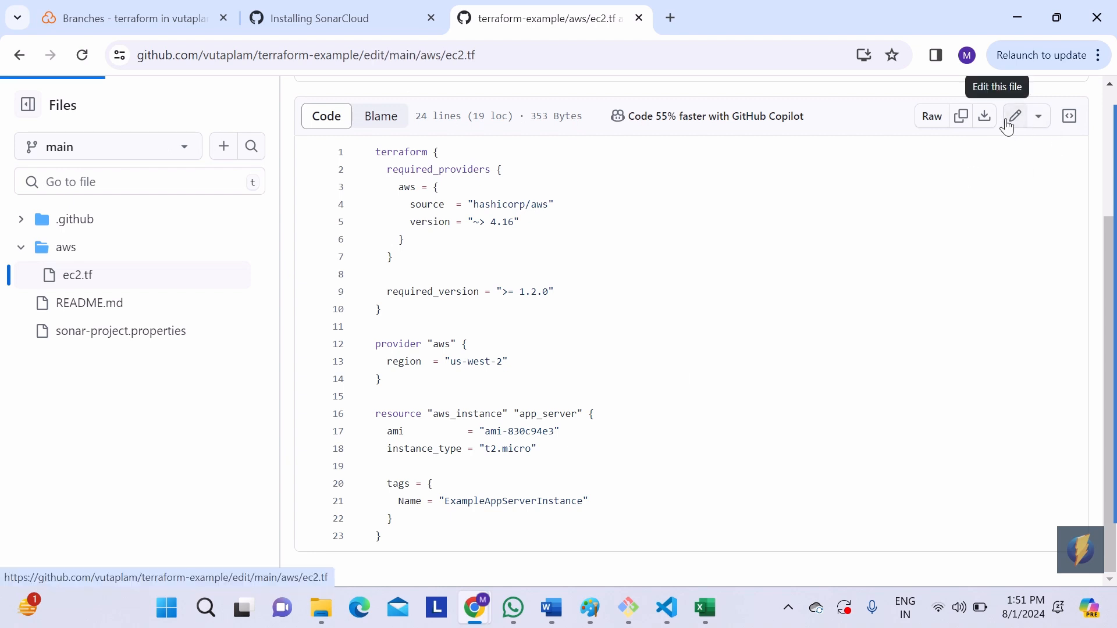
{"action": "scroll", "coordinate": [652, 402], "scroll_direction": "down", "scroll_amount": 1}
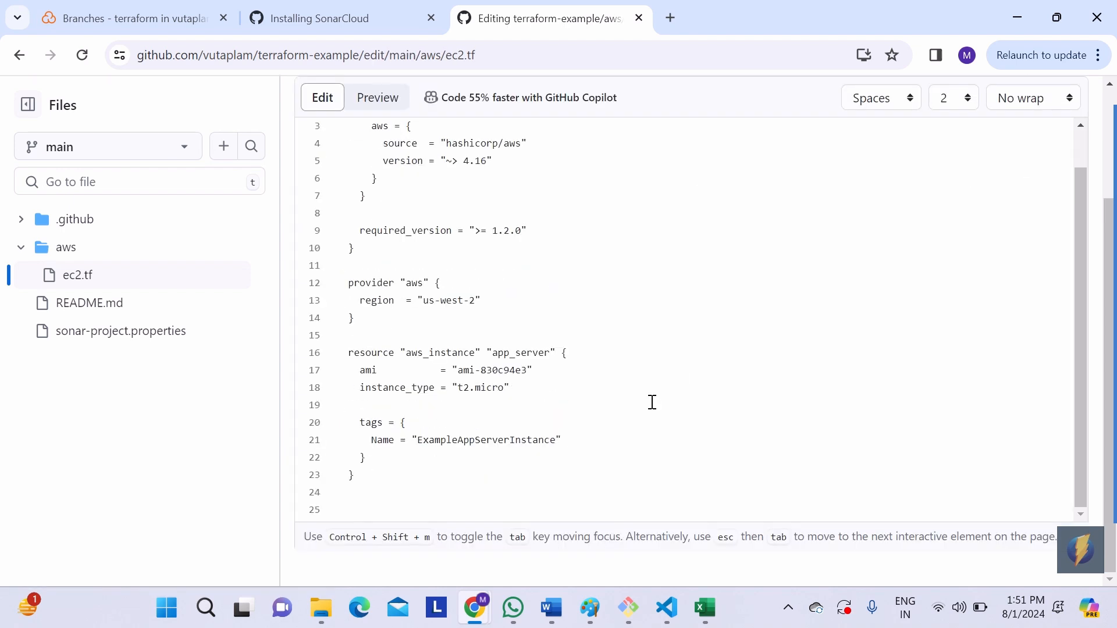
{"action": "left_click", "coordinate": [382, 512]}
{"action": "key", "text": "BackSpace"}
{"action": "key", "text": "BackSpace"}
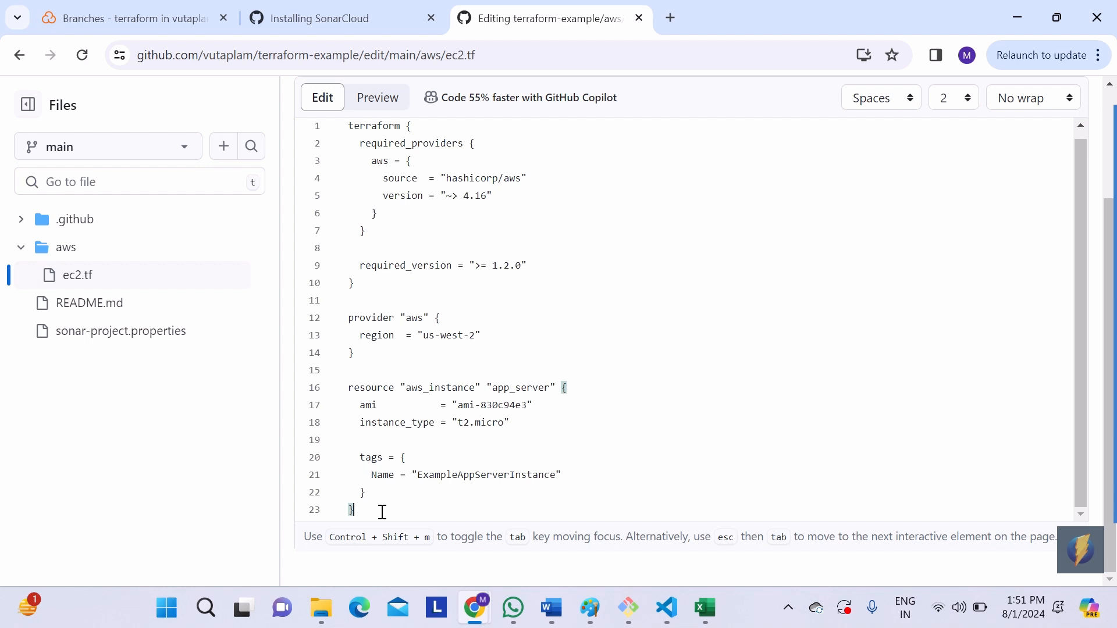
Step: Commit the ec2.tf edit directly to the main branch with the message "Update ec2.tf"
{"action": "scroll", "coordinate": [838, 207], "scroll_direction": "up", "scroll_amount": 1}
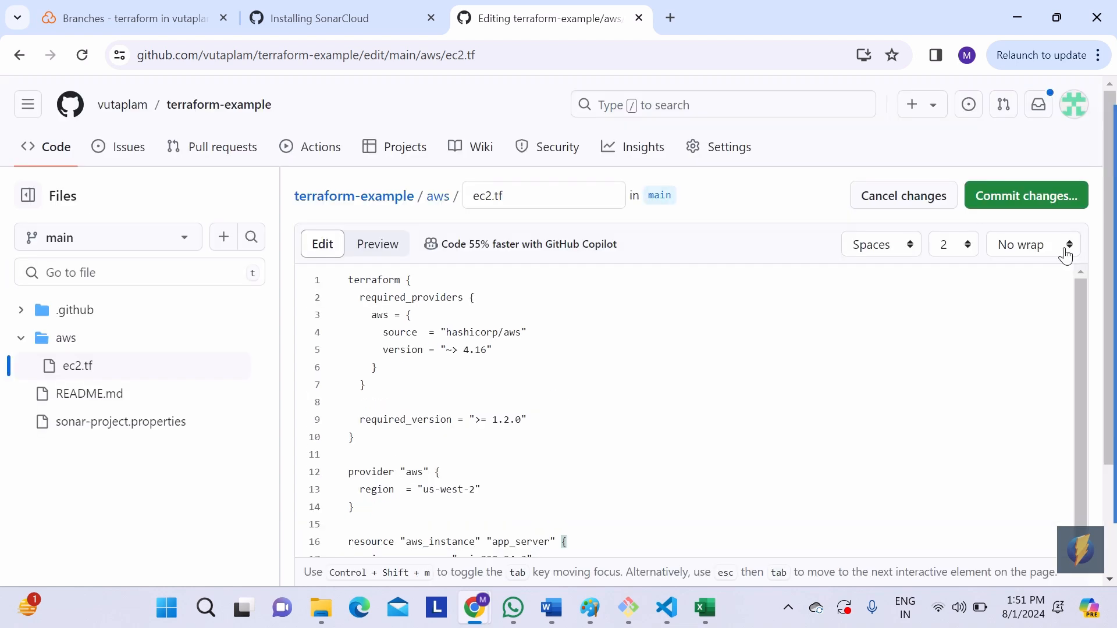
{"action": "scroll", "coordinate": [1067, 249], "scroll_direction": "up", "scroll_amount": 2}
{"action": "left_click", "coordinate": [1006, 197]}
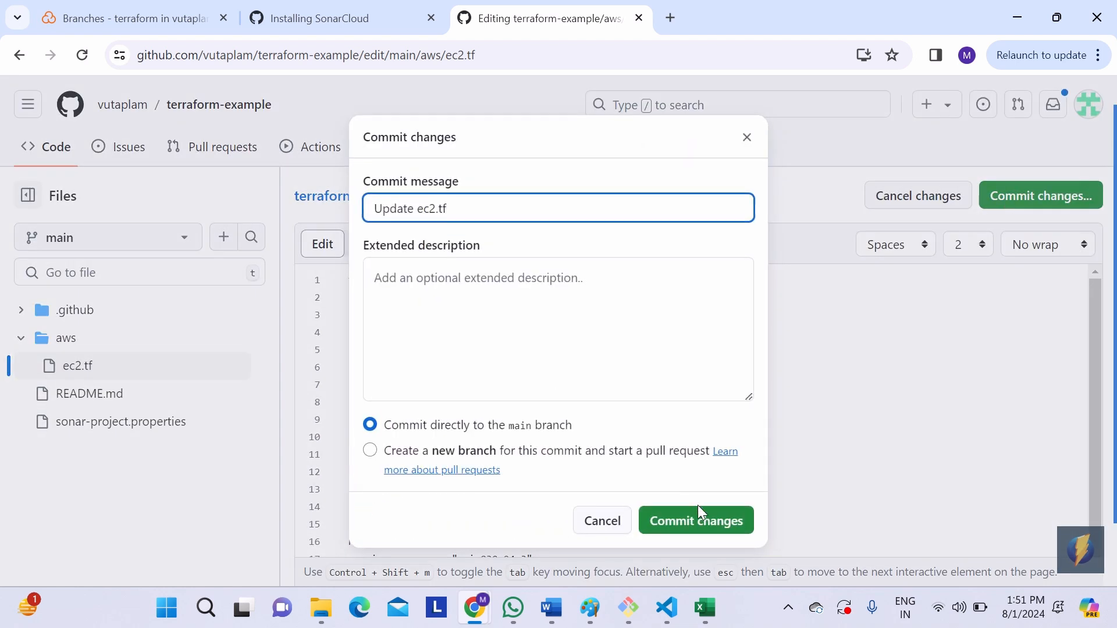
{"action": "left_click", "coordinate": [698, 522]}
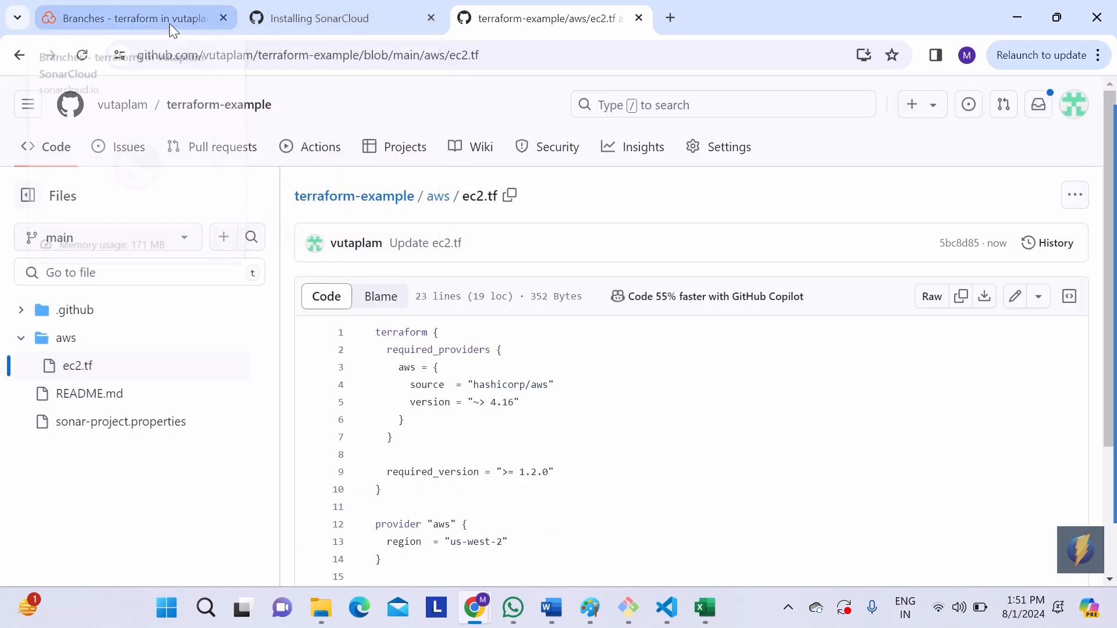
Step: Return to SonarCloud and check the terraform project's analysis status in the project list
{"action": "left_click", "coordinate": [165, 16]}
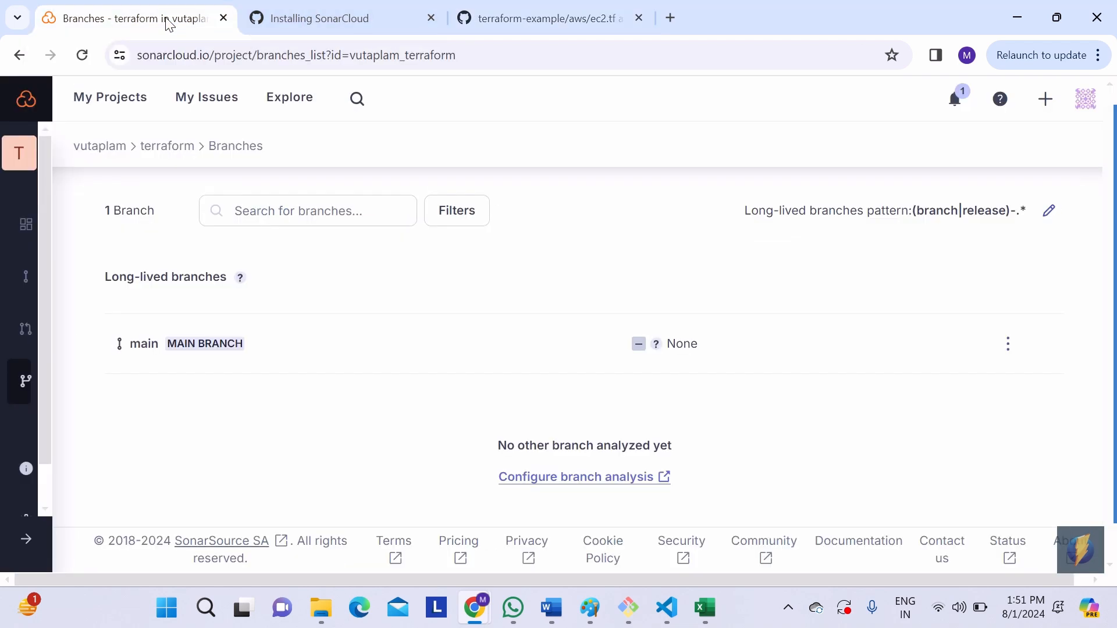
{"action": "left_click", "coordinate": [117, 108]}
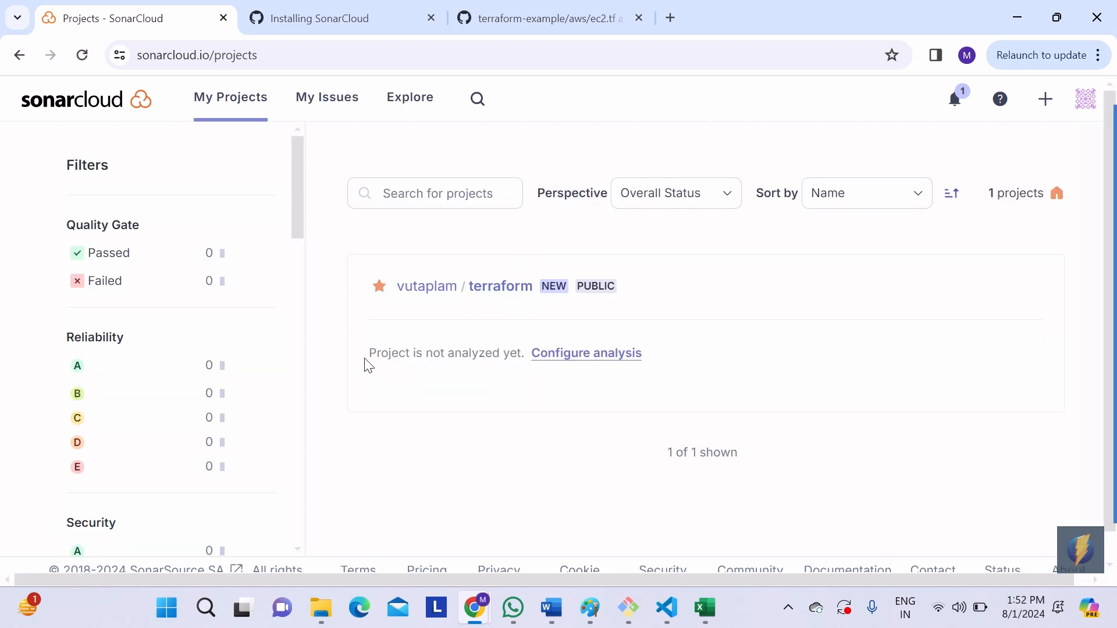
{"action": "left_click_drag", "start_coordinate": [365, 360], "coordinate": [648, 356]}
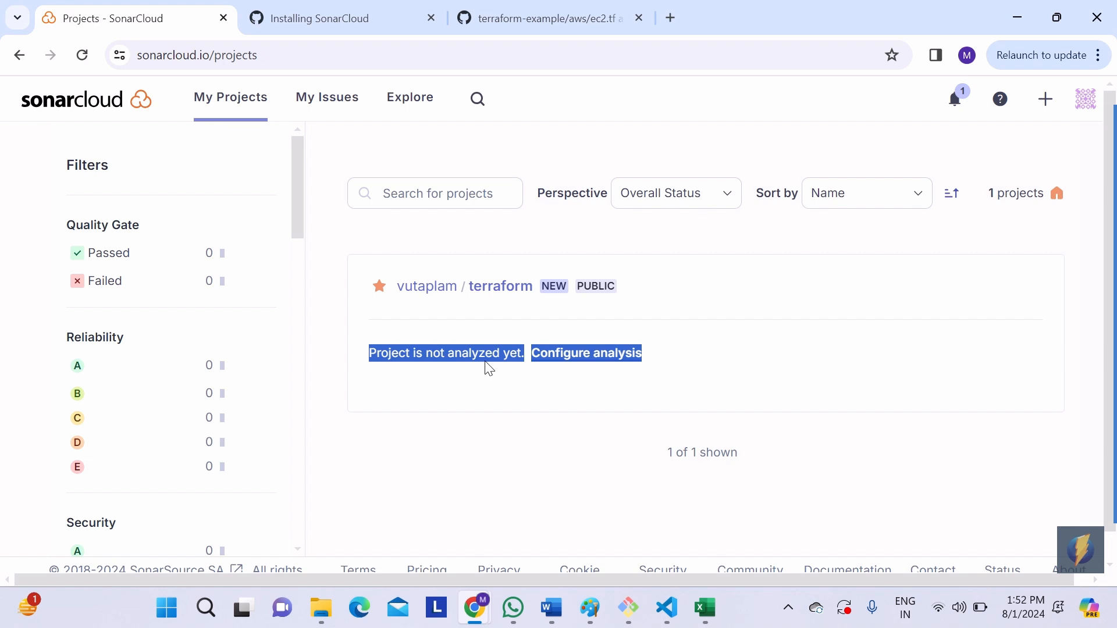
Step: Open the newest "Update ec2.tf" workflow run of terraform-example on GitHub and follow the SonarCloud job's log
{"action": "left_click", "coordinate": [544, 24]}
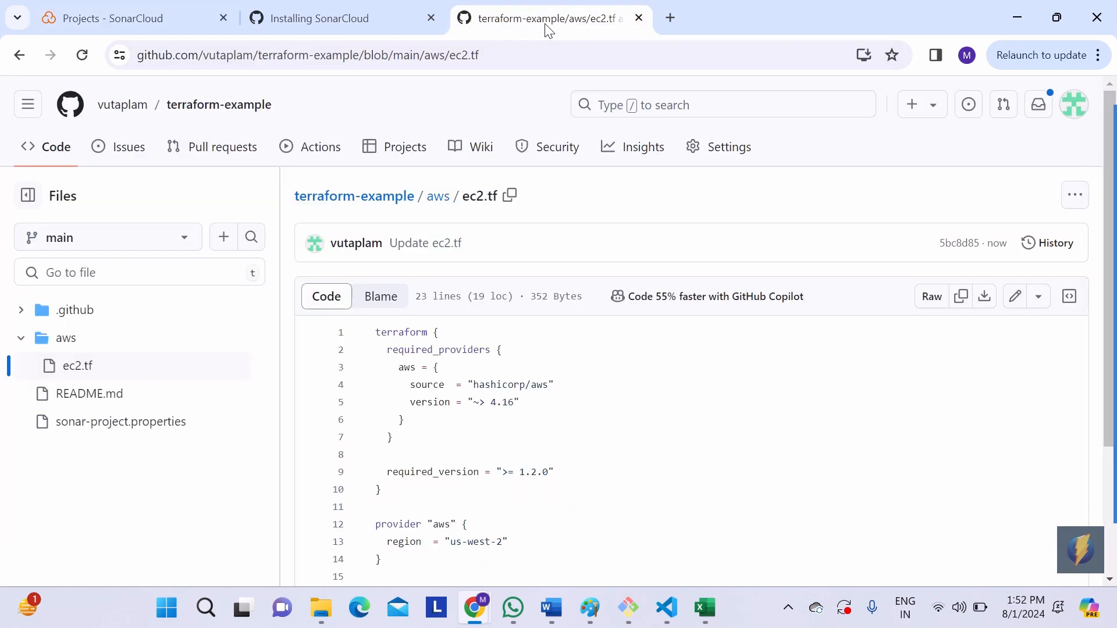
{"action": "left_click", "coordinate": [313, 156]}
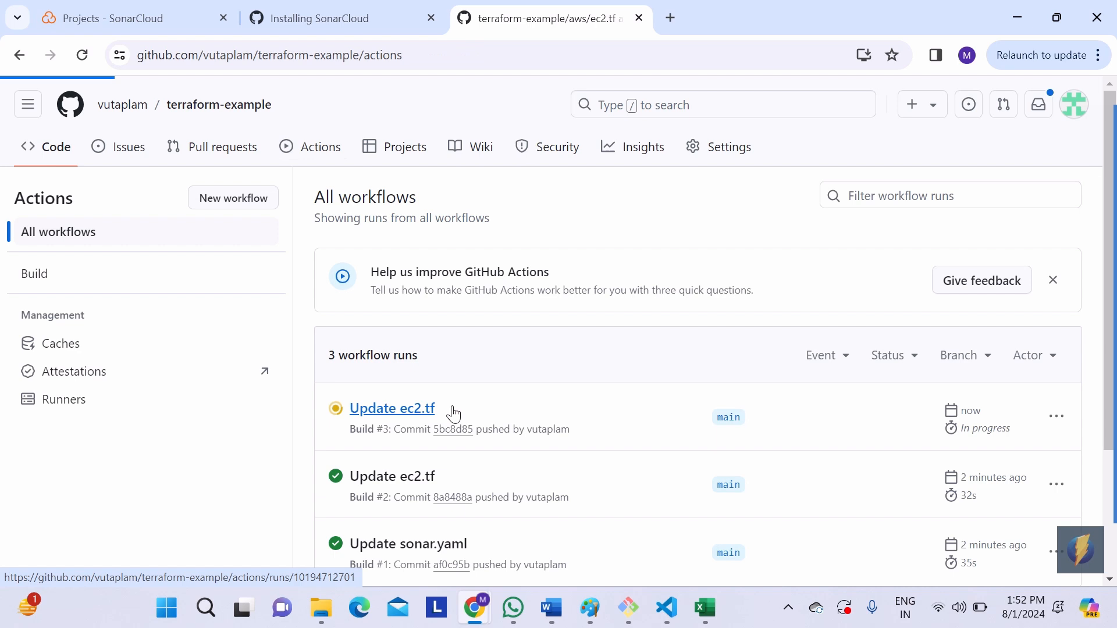
{"action": "left_click", "coordinate": [422, 412]}
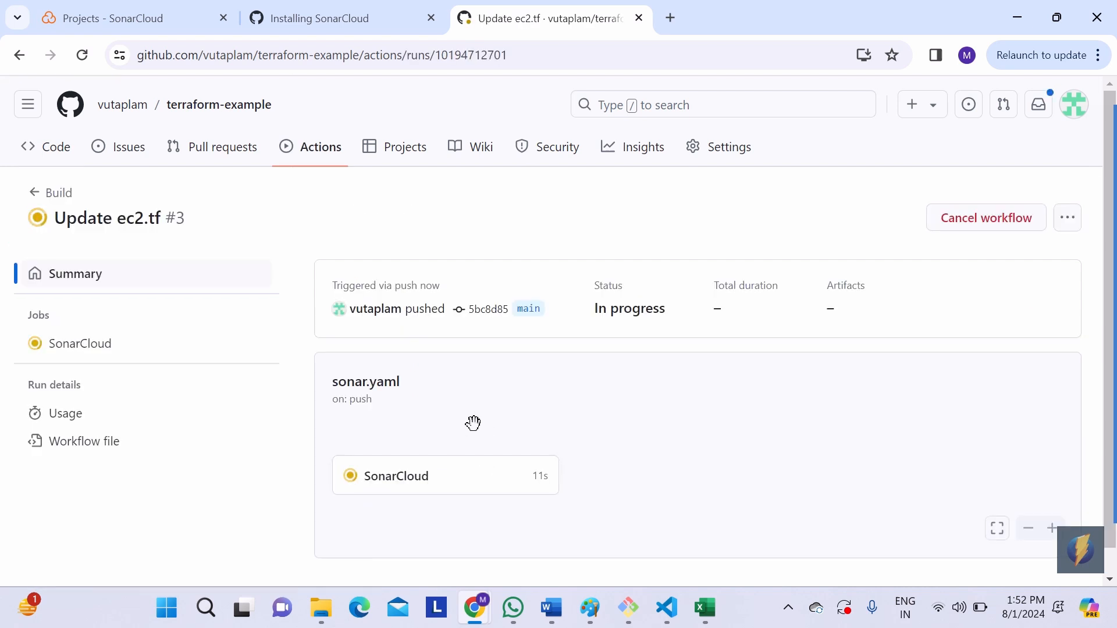
{"action": "left_click", "coordinate": [431, 488]}
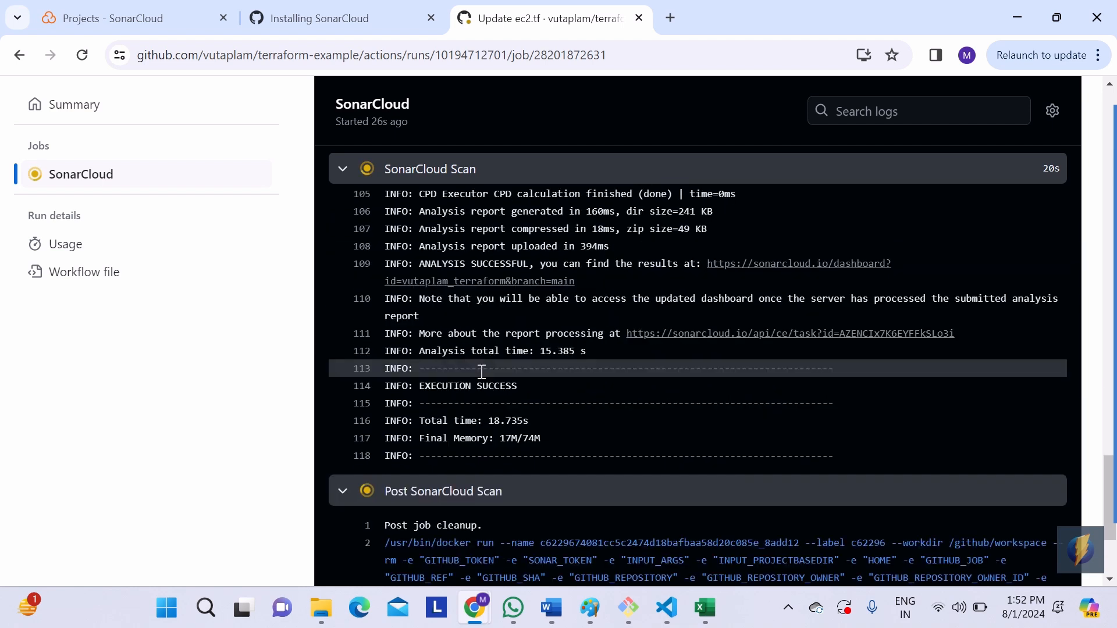
Step: Switch to Visual Studio Code to review the integration steps in sonar.md, and return to the SonarCloud job log
{"action": "key", "text": "alt+Tab"}
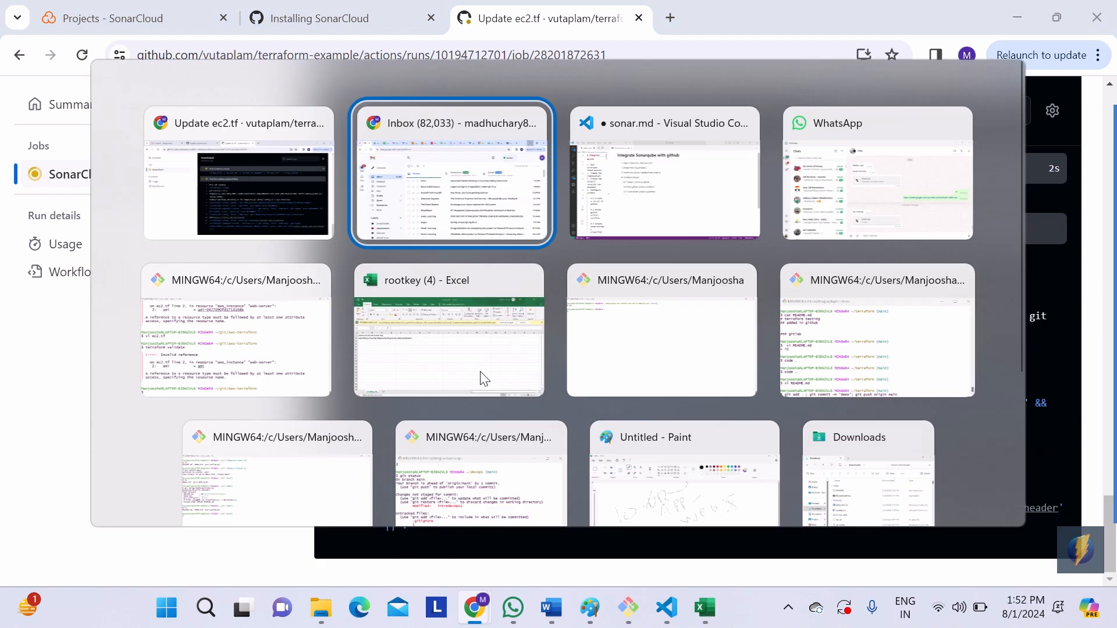
{"action": "key", "text": "alt+Tab"}
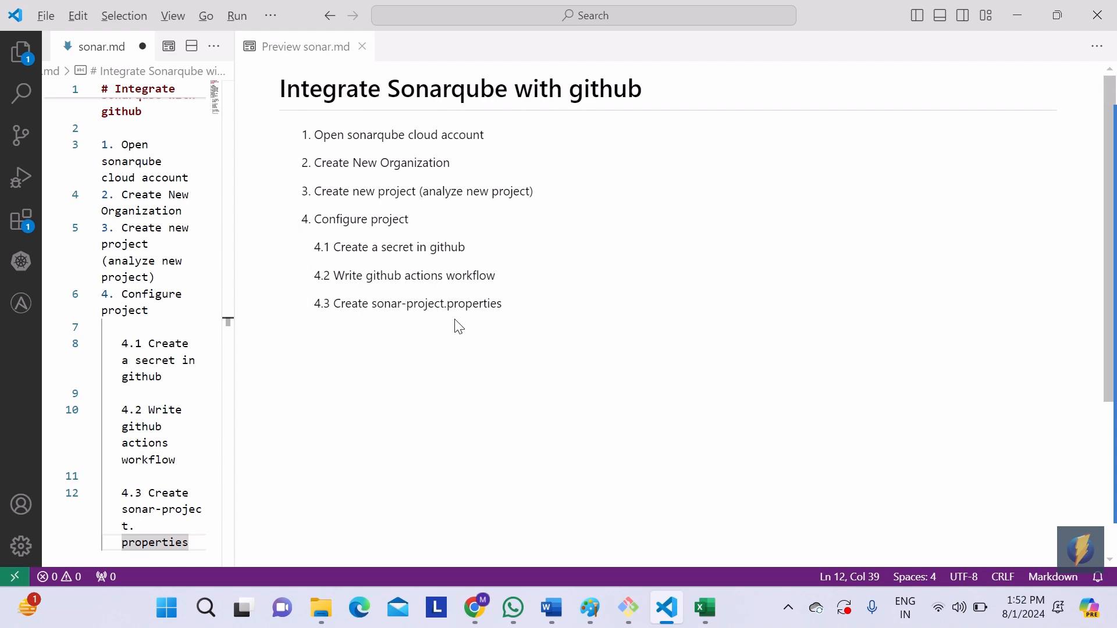
{"action": "key", "text": "alt+Tab"}
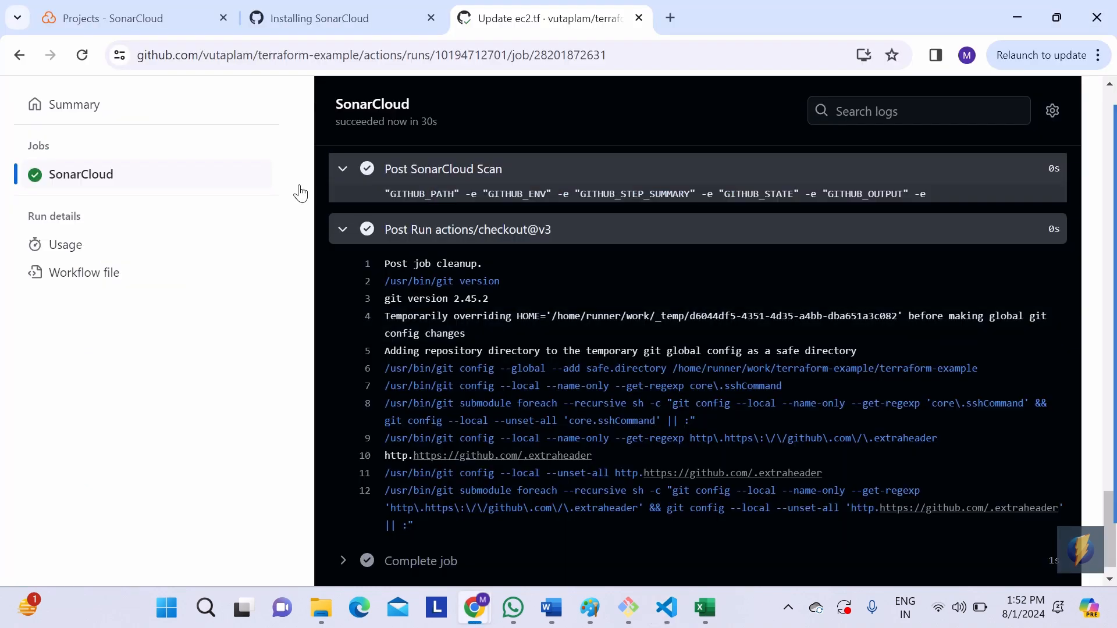
Step: Open the terraform project's overview in SonarCloud and examine its last analysis and main branch status
{"action": "left_click", "coordinate": [112, 17]}
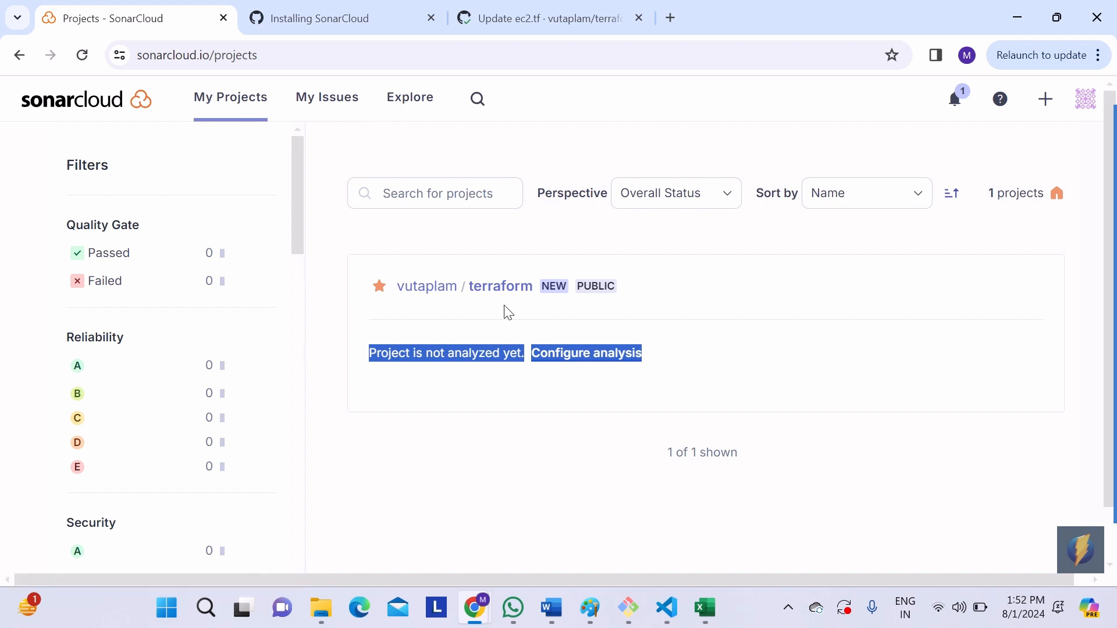
{"action": "left_click", "coordinate": [499, 288]}
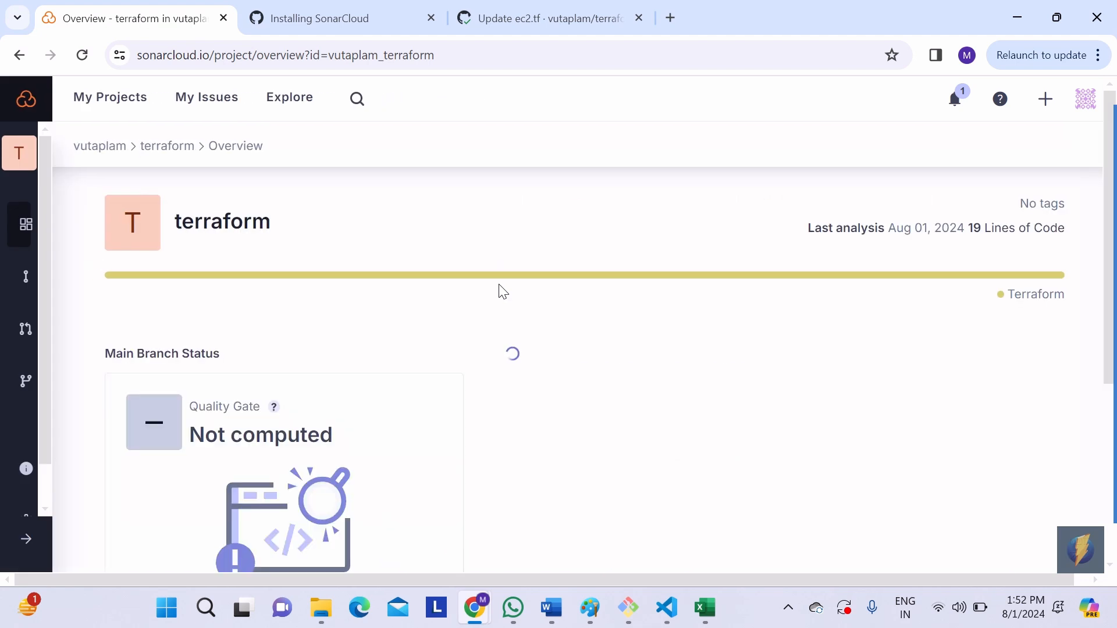
{"action": "scroll", "coordinate": [436, 421], "scroll_direction": "down", "scroll_amount": 3}
{"action": "scroll", "coordinate": [435, 422], "scroll_direction": "up", "scroll_amount": 3}
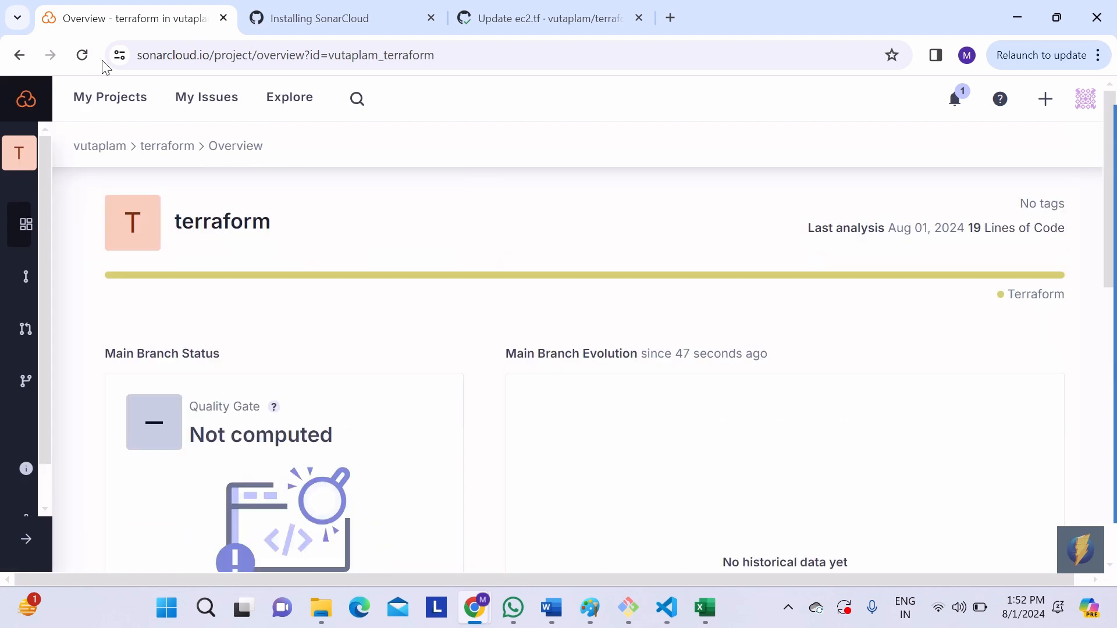
Step: Review the terraform project's metrics and detected language in the project list and again on its overview page
{"action": "left_click", "coordinate": [110, 98]}
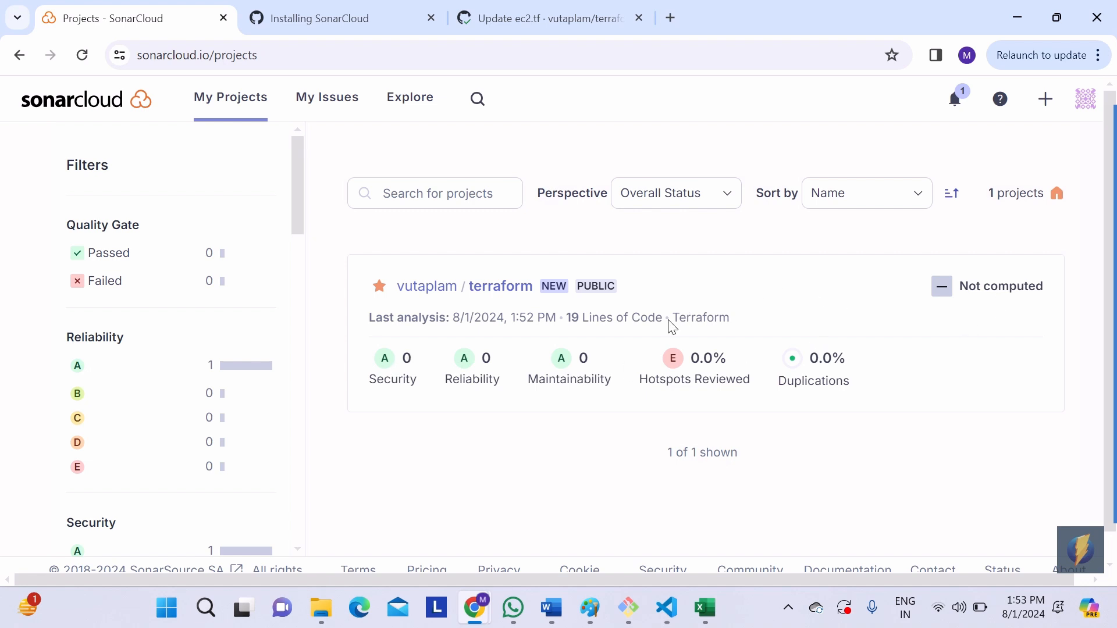
{"action": "left_click_drag", "start_coordinate": [672, 327], "coordinate": [735, 329]}
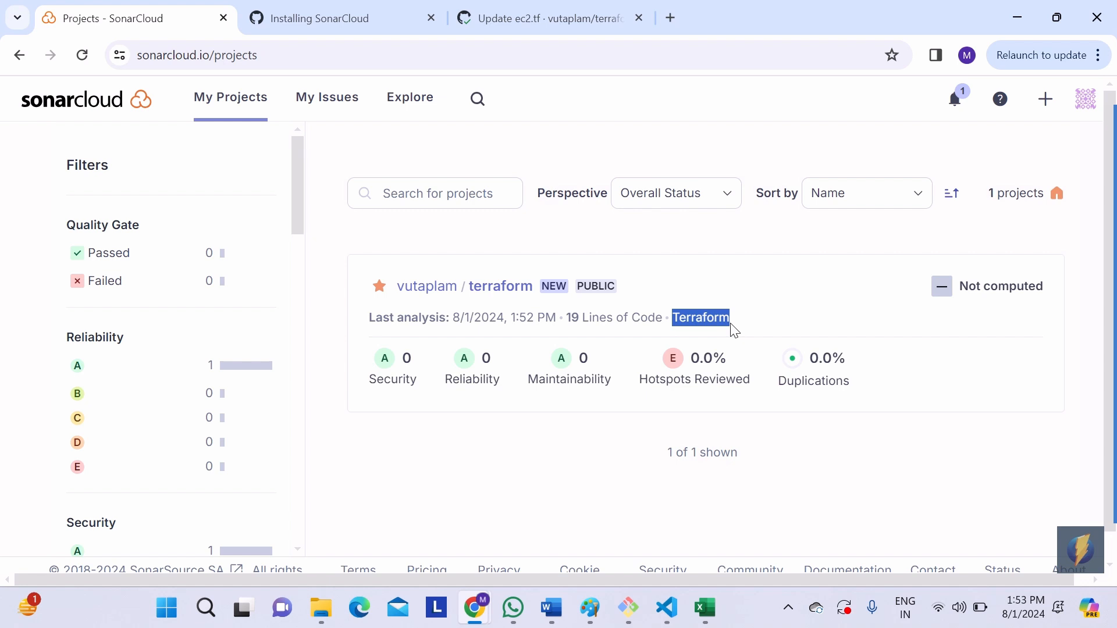
{"action": "left_click", "coordinate": [507, 289]}
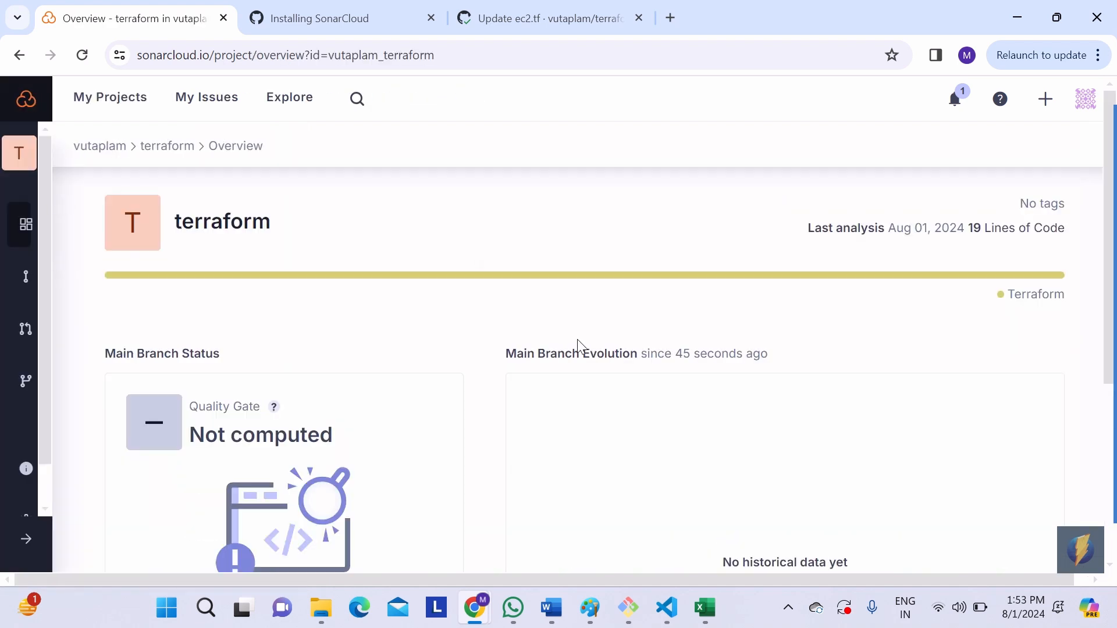
{"action": "double_click", "coordinate": [1019, 296]}
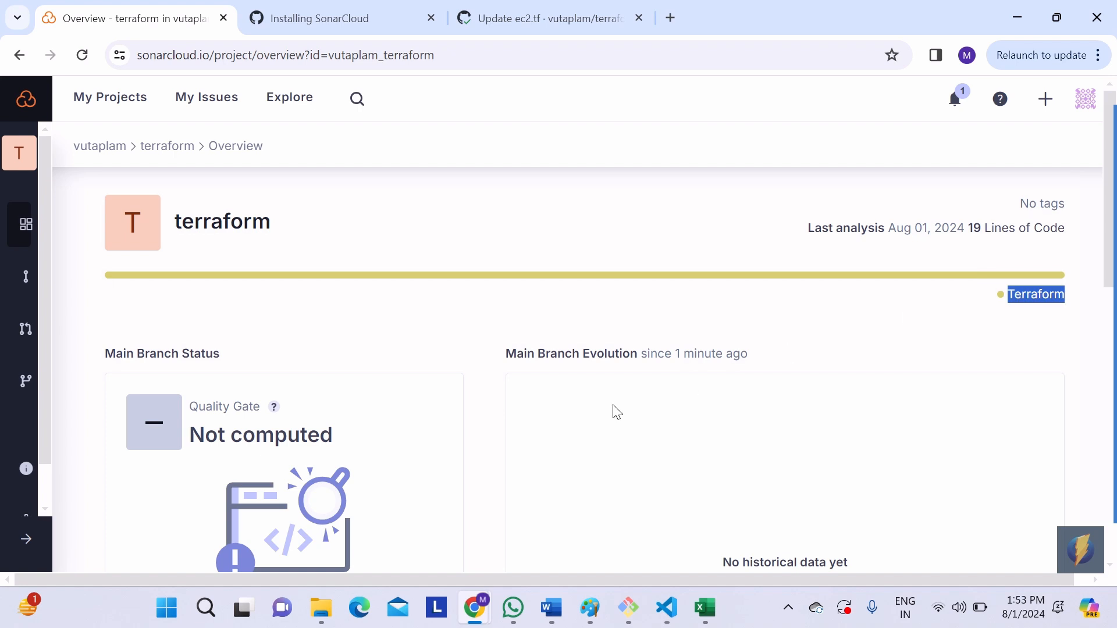